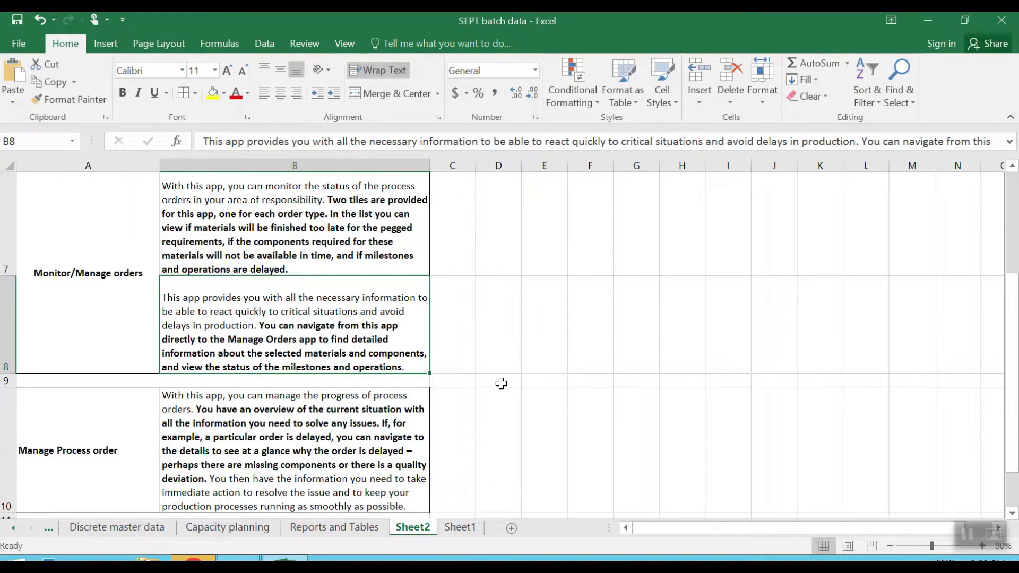
# Review the Fiori tile usage descriptions in Sheet2, from Monitor Internal requirements down to Manage Process order.
pyautogui.scroll(2, 501, 384)
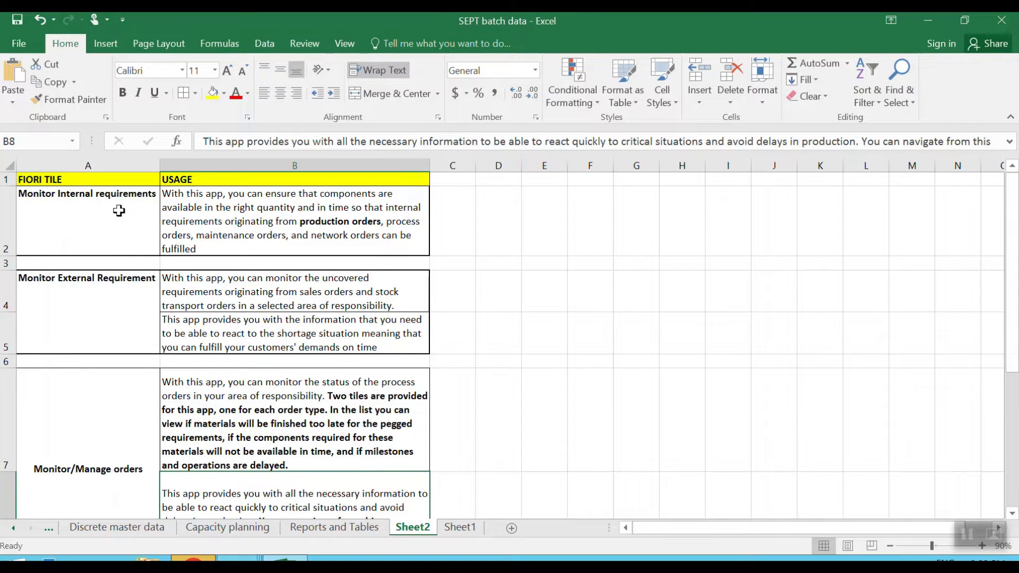
pyautogui.click(67, 303)
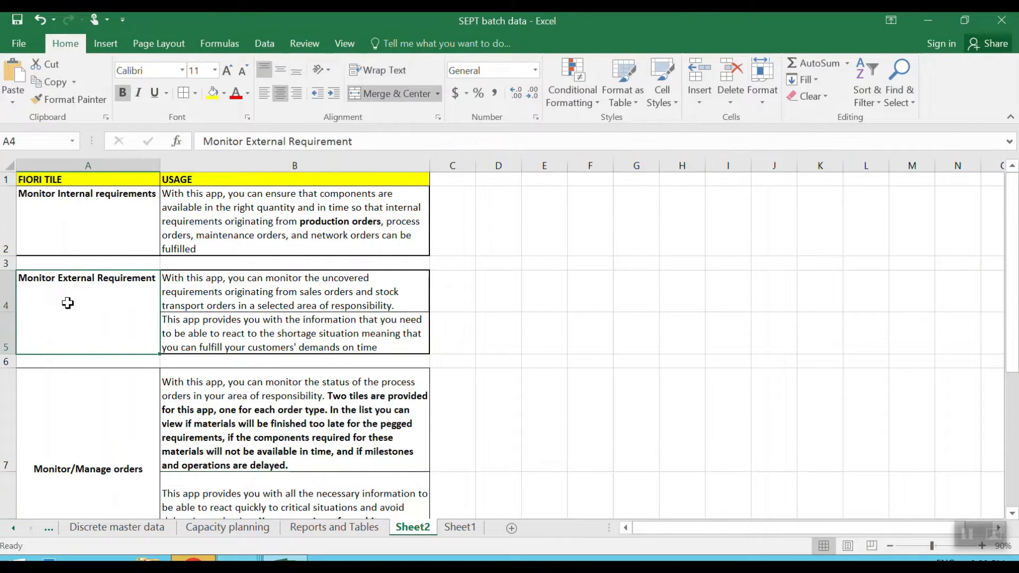
pyautogui.click(114, 441)
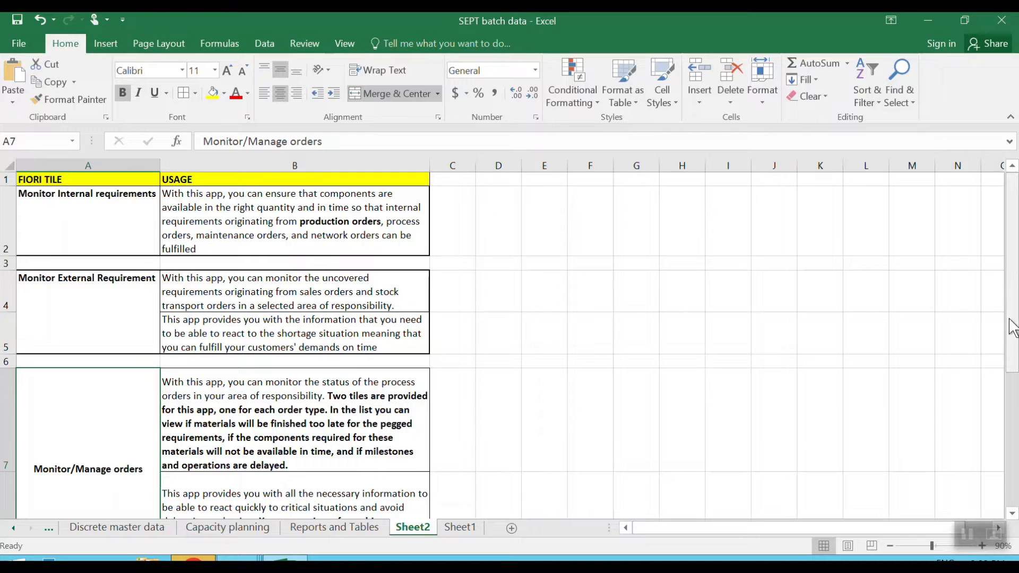
pyautogui.moveTo(1014, 312); pyautogui.dragTo(1014, 350)
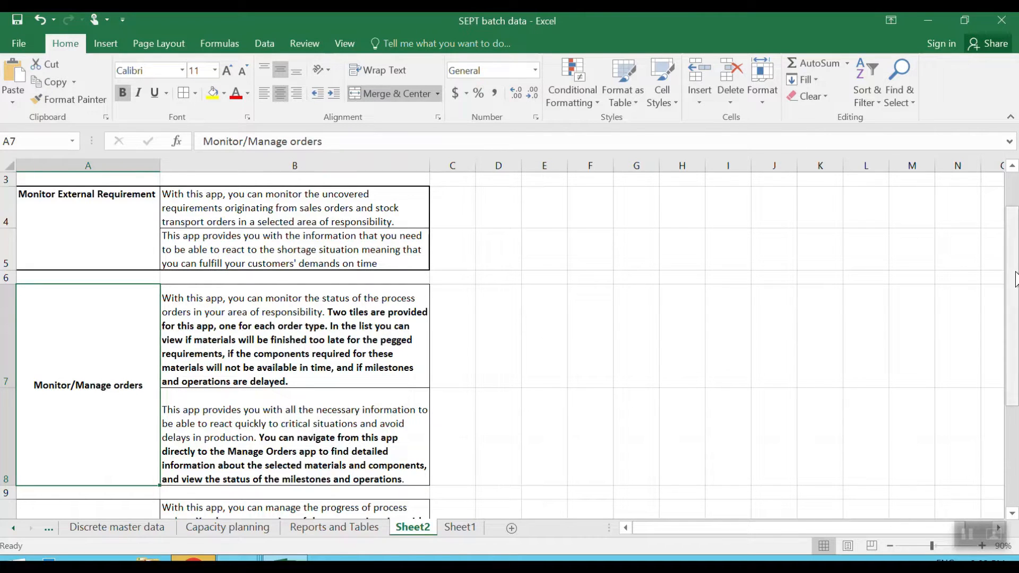
pyautogui.moveTo(1016, 278); pyautogui.dragTo(1015, 348)
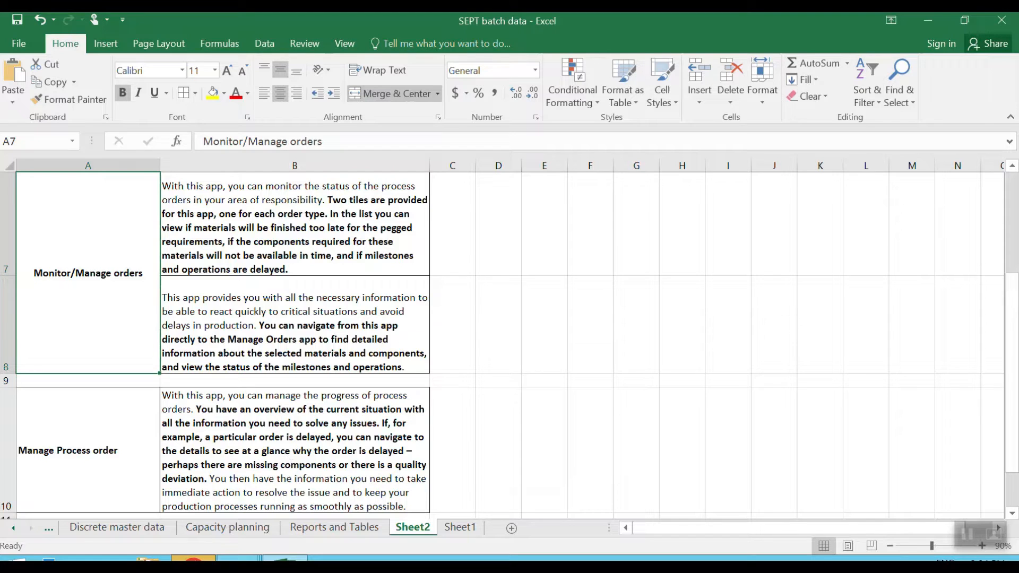
# Switch to the SAP Fiori launchpad, search for "monitor process order" and open the non-deprecated Monitor Process Orders - MRP View app.
pyautogui.click(193, 559)
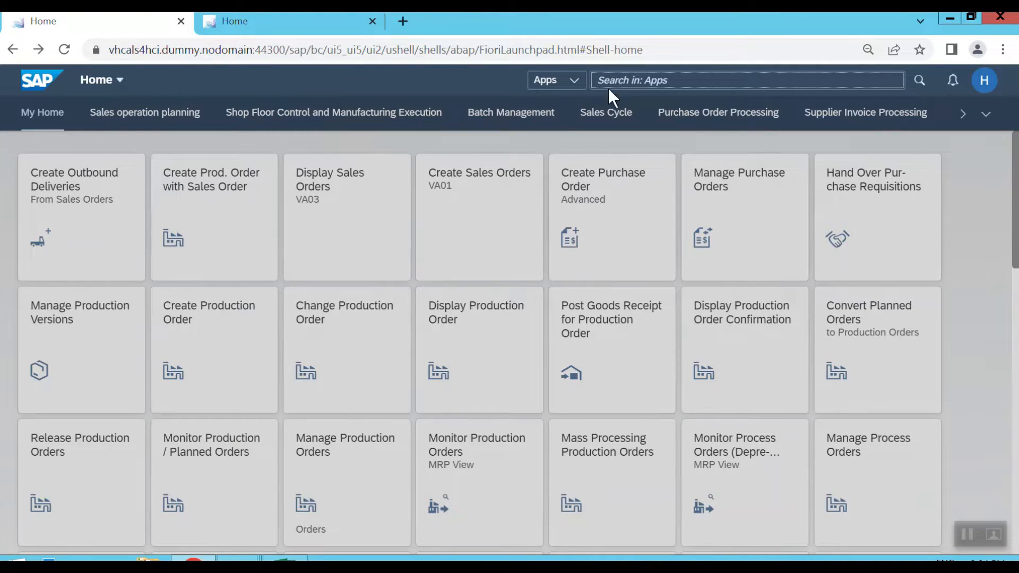
pyautogui.click(622, 82)
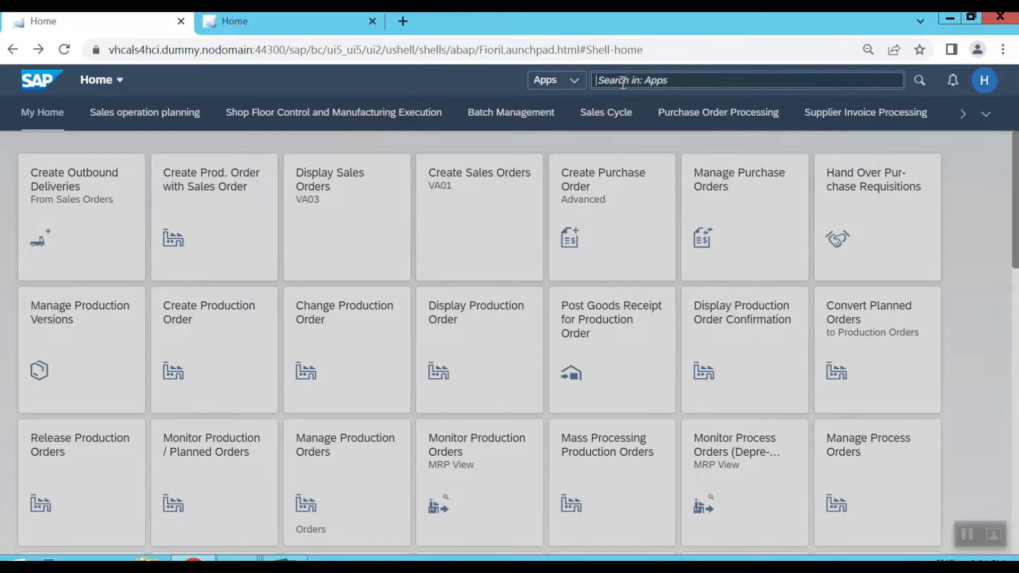
pyautogui.write('monitor p')
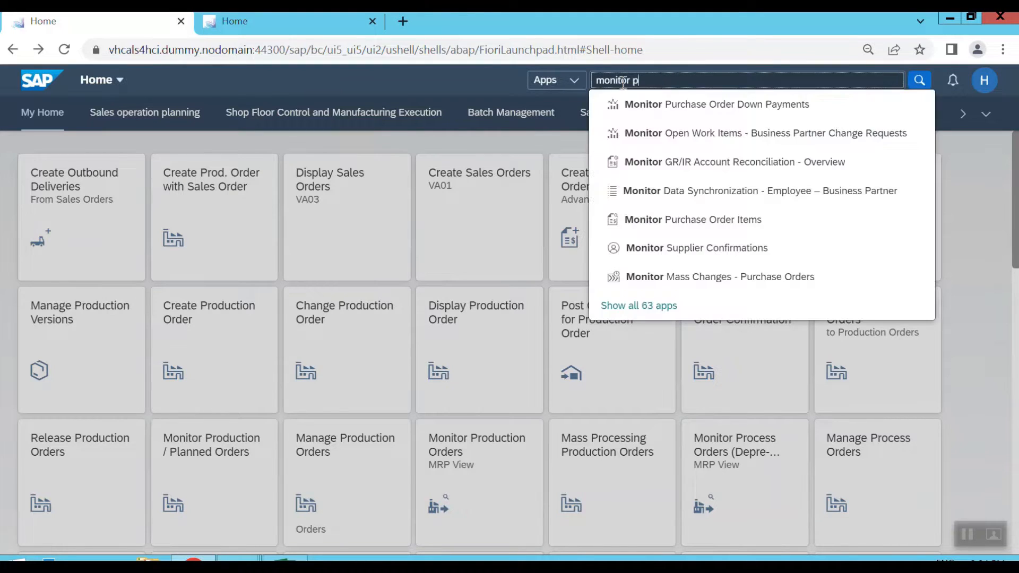
pyautogui.write('co')
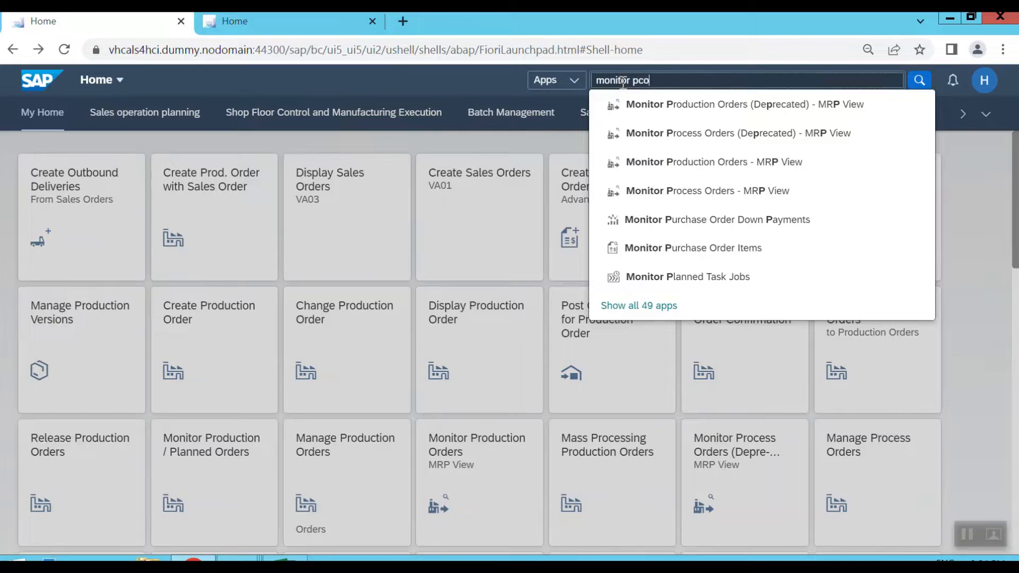
pyautogui.press('BackSpace')
pyautogui.press('BackSpace')
pyautogui.write('rocess order')
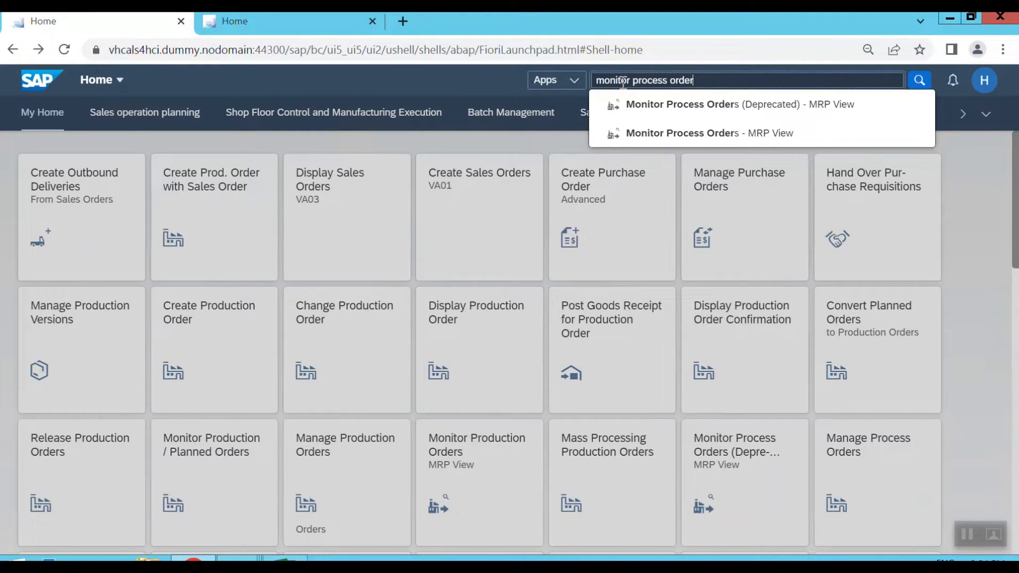
pyautogui.click(679, 134)
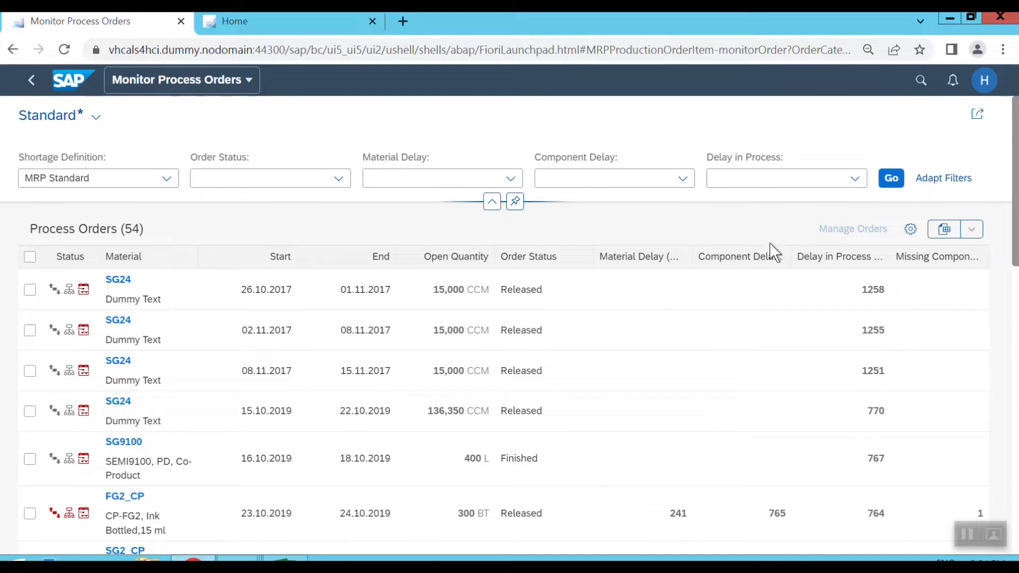
# Add Order Type to the filters of the process order list.
pyautogui.click(950, 182)
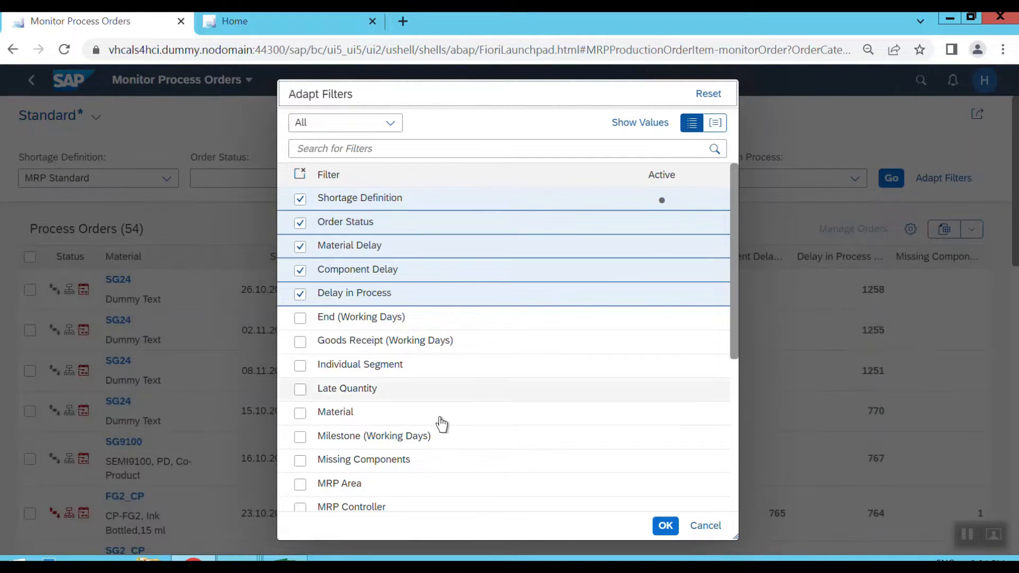
pyautogui.scroll(-1, 439, 424)
pyautogui.scroll(-3, 439, 425)
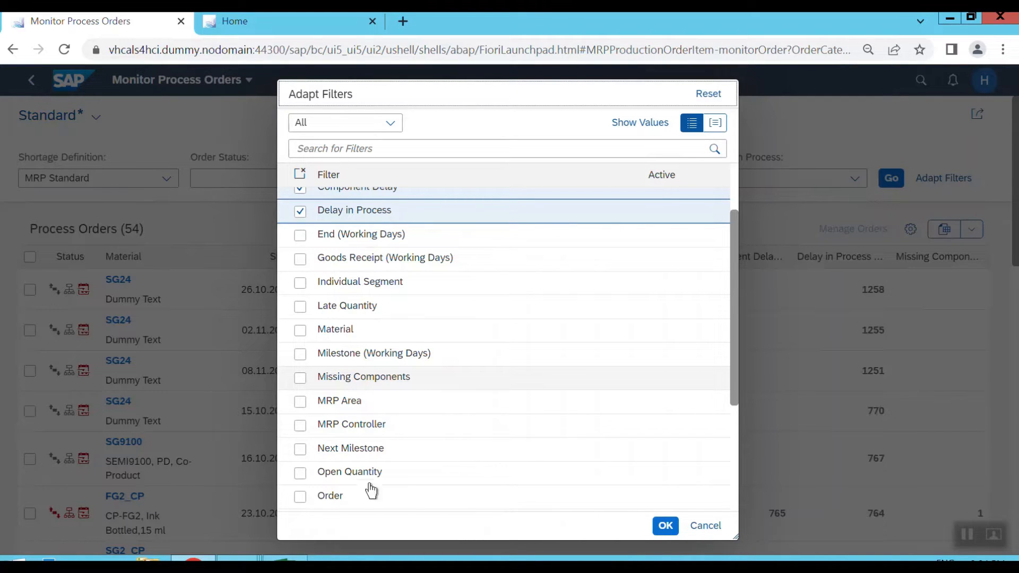
pyautogui.scroll(-4, 736, 387)
pyautogui.click(321, 324)
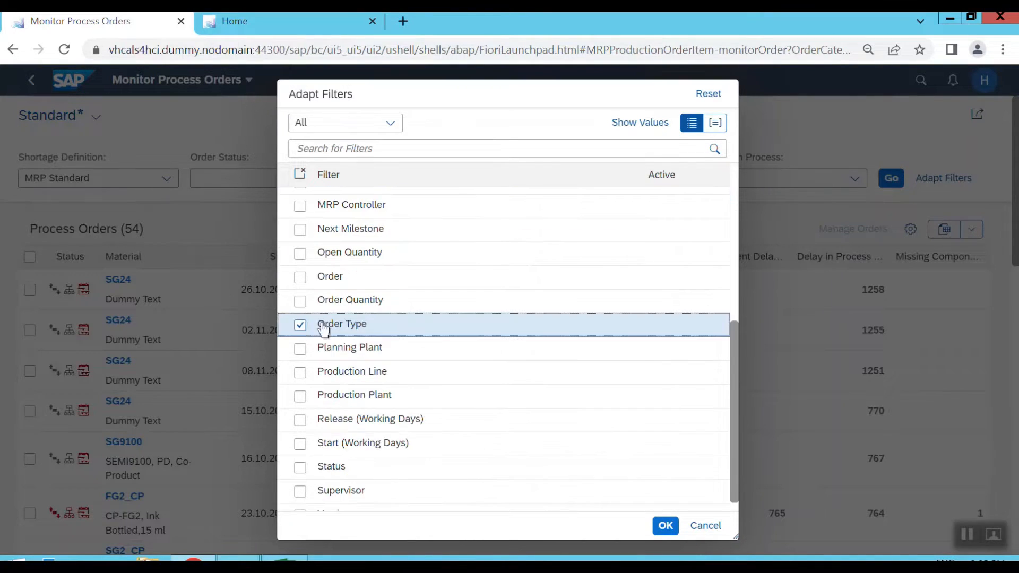
pyautogui.click(665, 525)
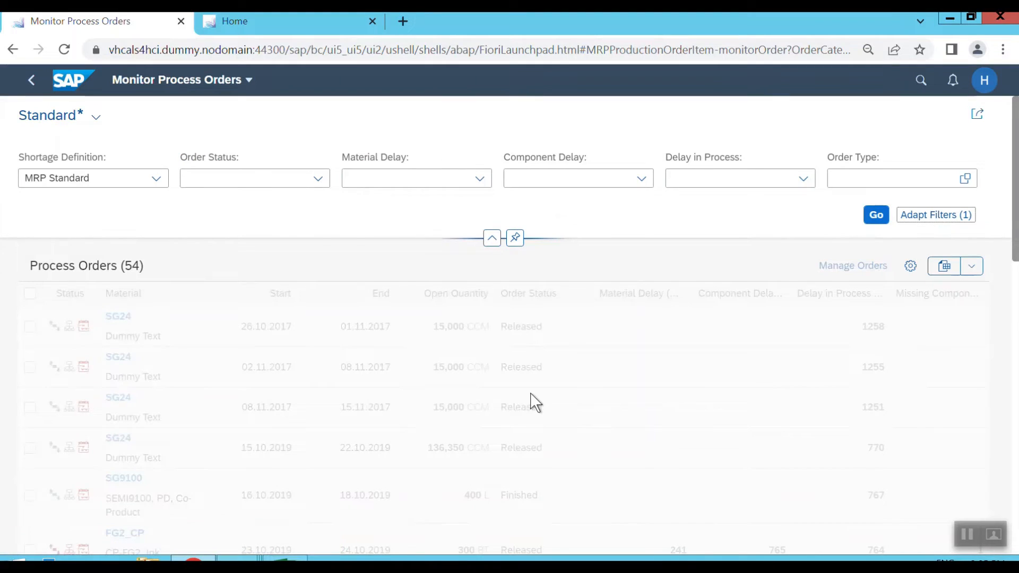
# Filter the process order list by order type ZMAM.
pyautogui.click(856, 176)
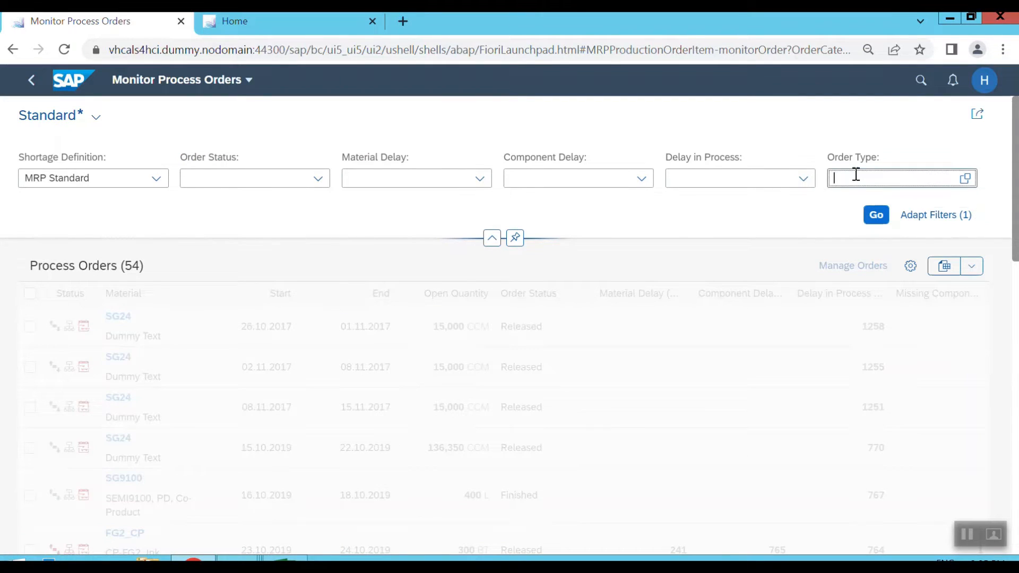
pyautogui.write('ZMAM')
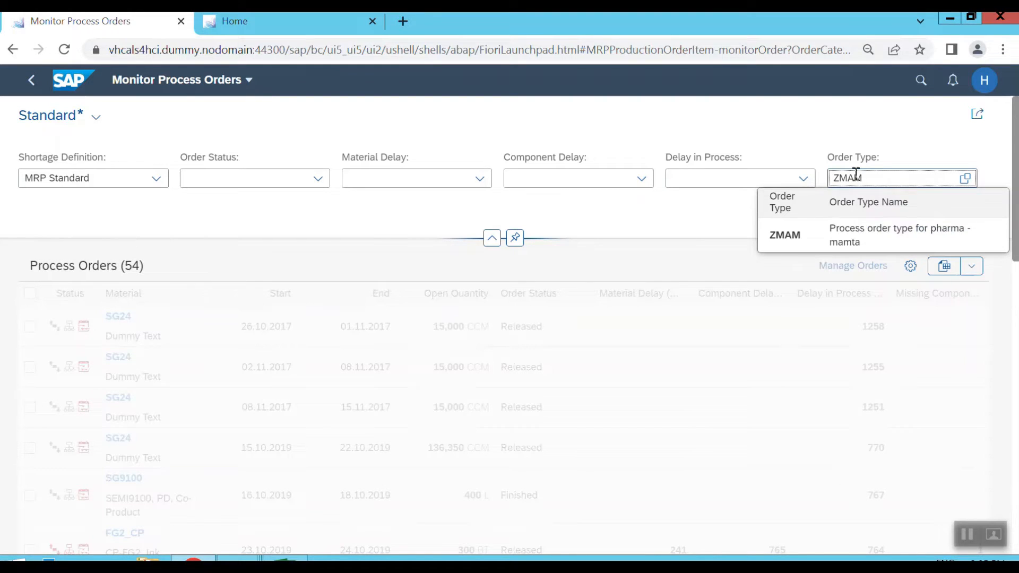
pyautogui.click(822, 236)
pyautogui.click(866, 217)
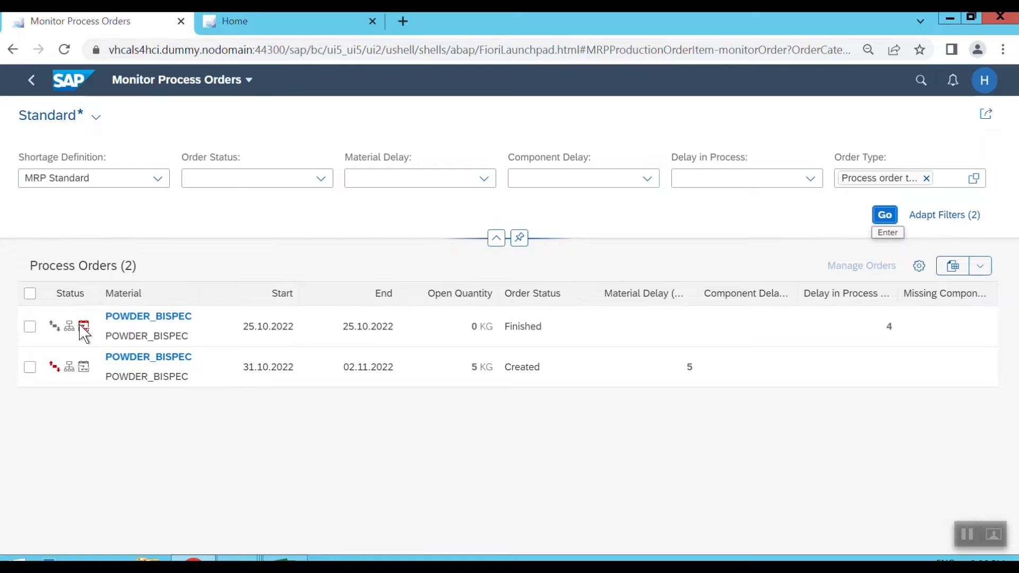
# Open the POWDER_BISPEC order with status Created in Manage Orders and examine its stock/requirements list and rescheduling indicator.
pyautogui.moveTo(84, 335)
pyautogui.moveTo(56, 376)
pyautogui.click(32, 370)
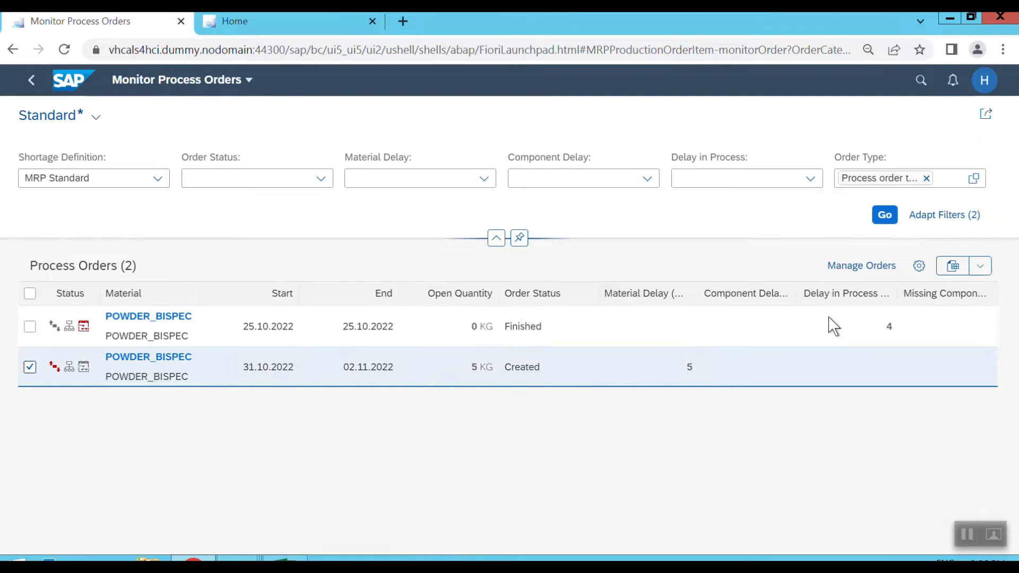
pyautogui.click(864, 265)
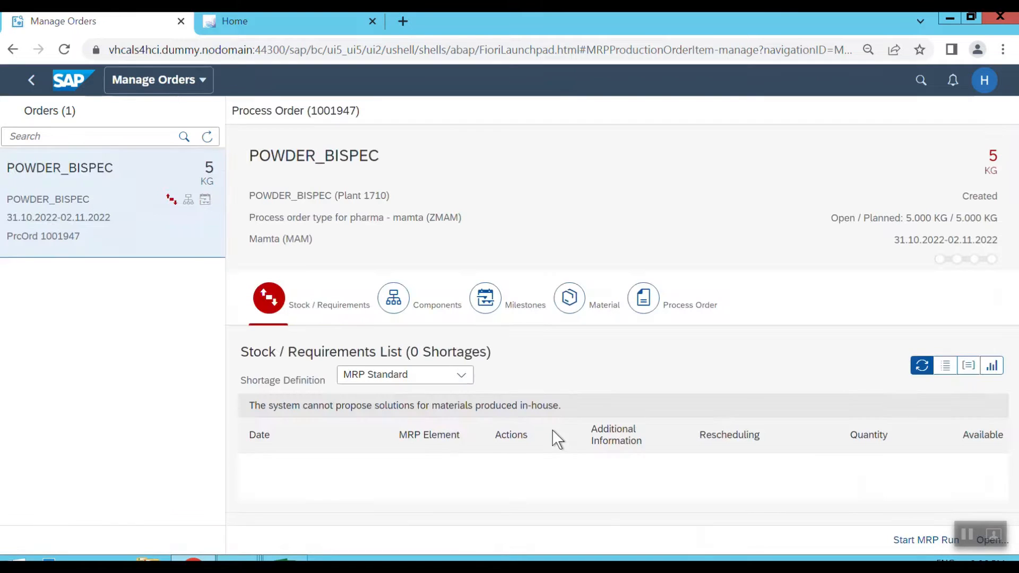
pyautogui.scroll(-1, 502, 455)
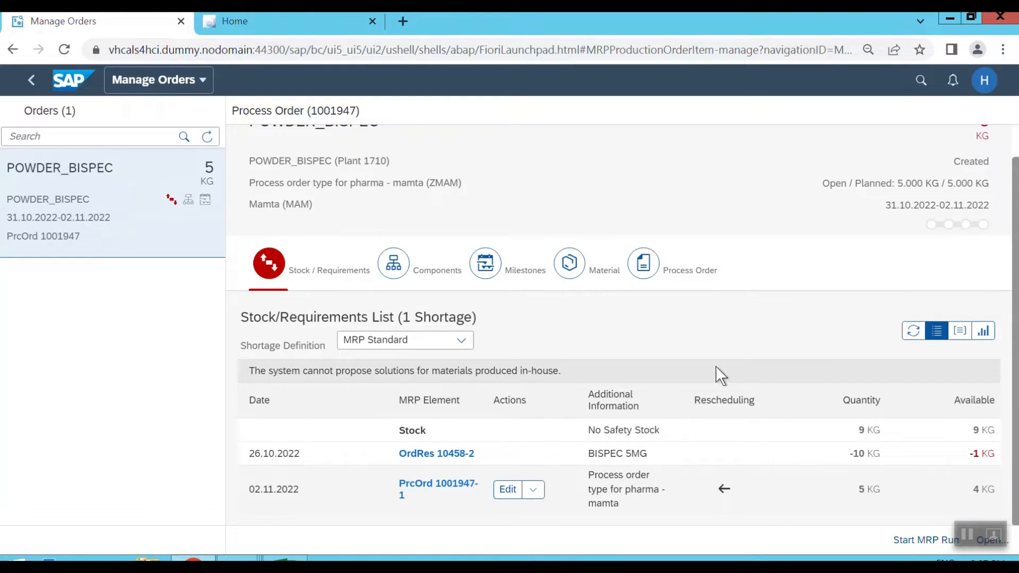
pyautogui.moveTo(723, 489)
# Inspect the order's component ROH_BISPEC, viewing its material details and its internal requirements, and return to the order.
pyautogui.click(394, 265)
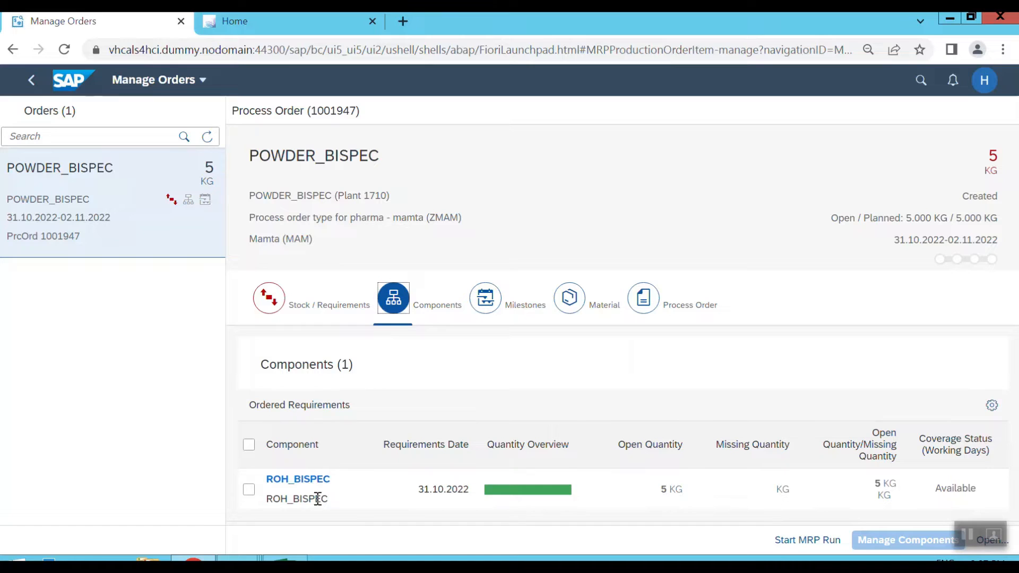
pyautogui.click(249, 490)
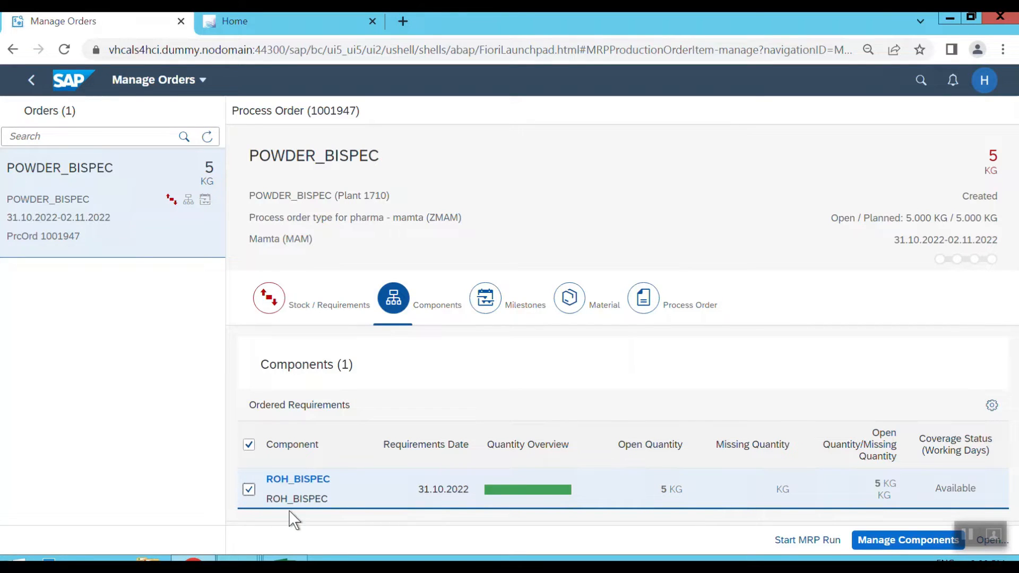
pyautogui.click(307, 480)
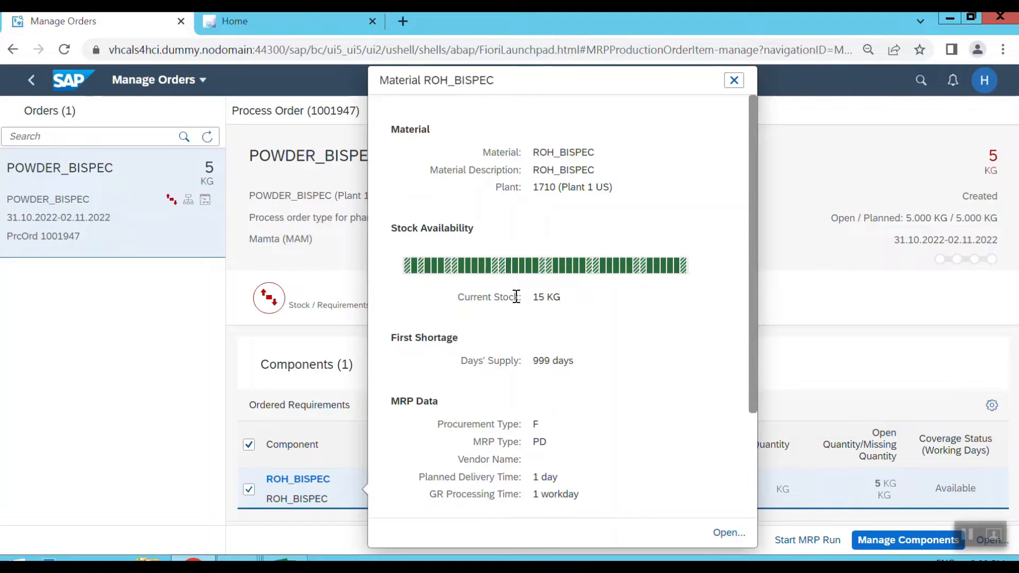
pyautogui.click(734, 80)
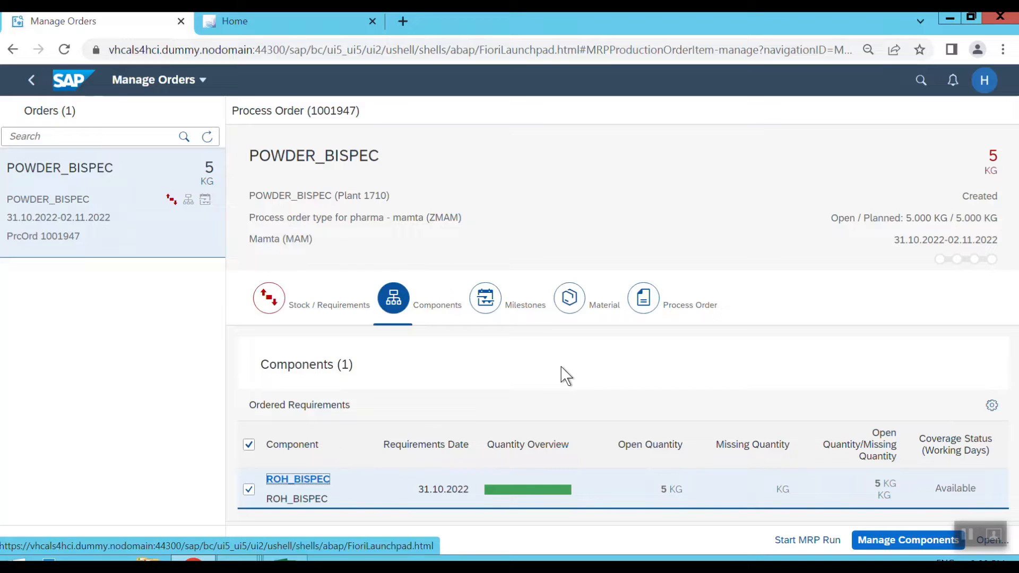
pyautogui.click(874, 544)
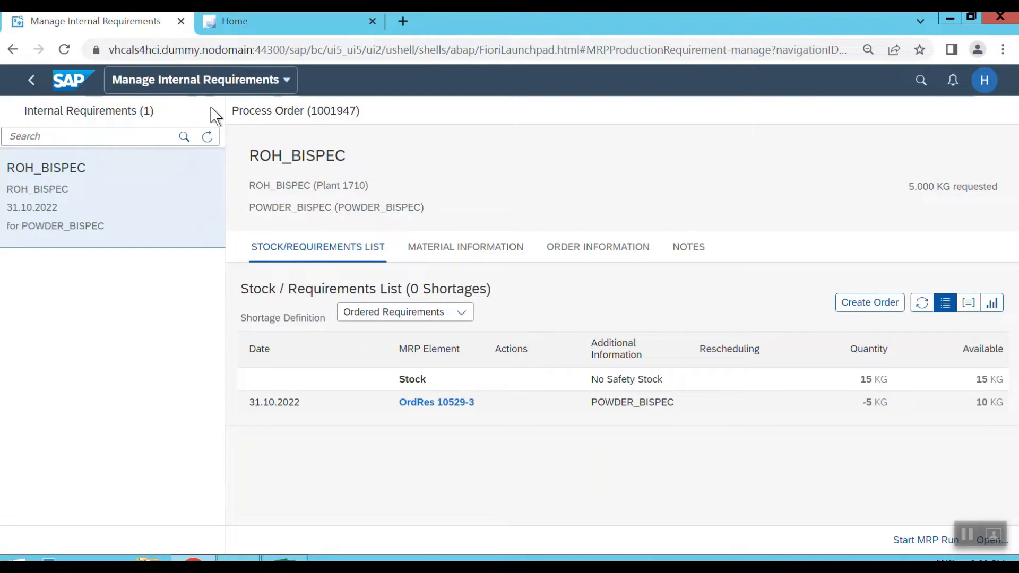
pyautogui.click(32, 88)
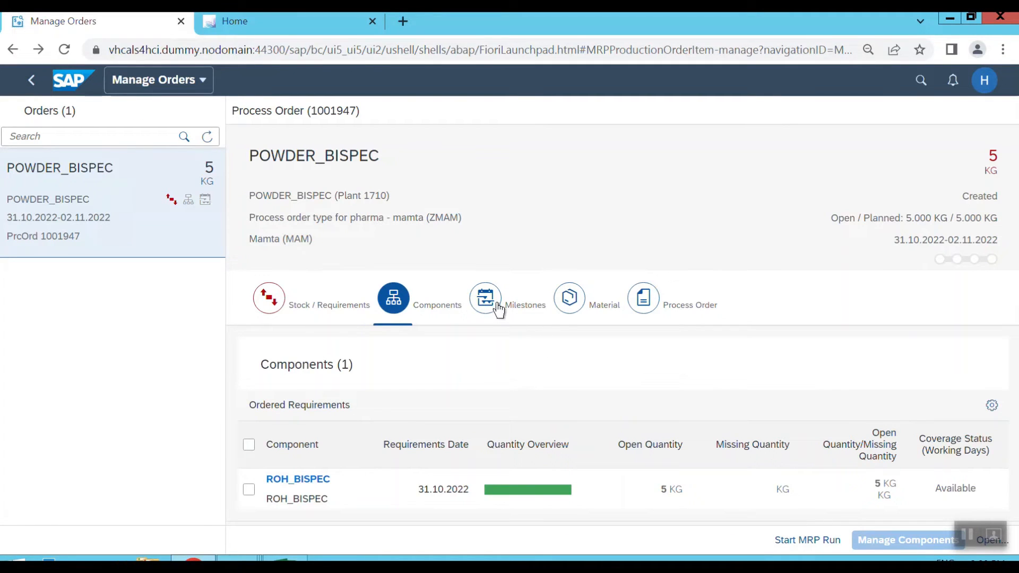
# Examine the process order's milestones, including the planned dates and the schedule and open quantities of its operations and phases.
pyautogui.click(498, 307)
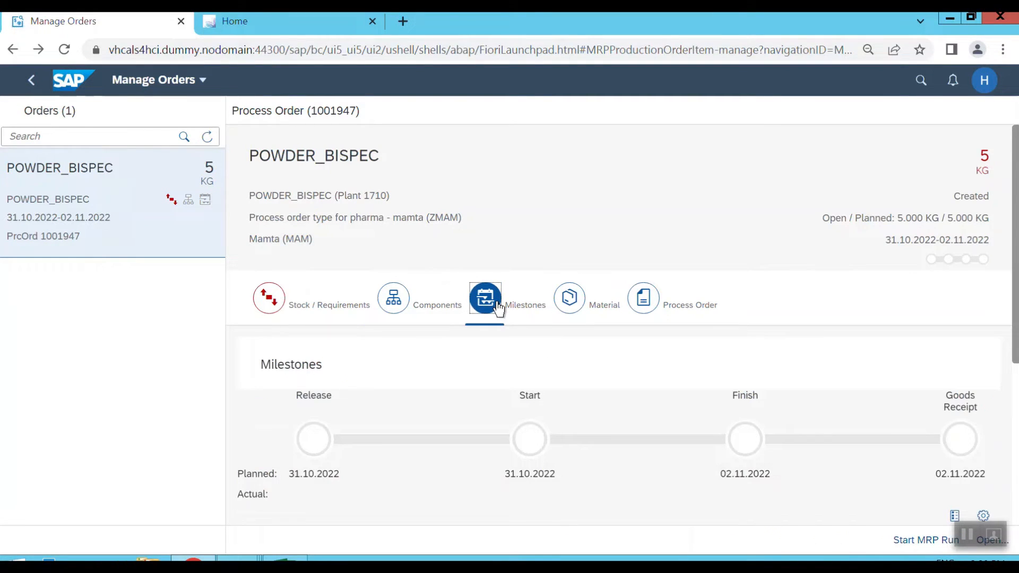
pyautogui.scroll(-1, 449, 399)
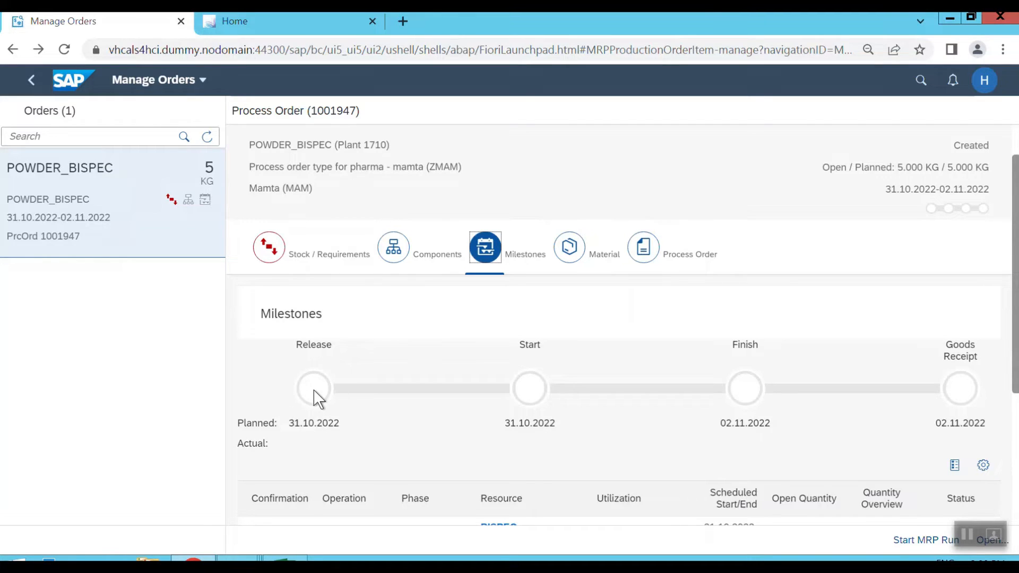
pyautogui.moveTo(314, 393)
pyautogui.scroll(-1, 627, 359)
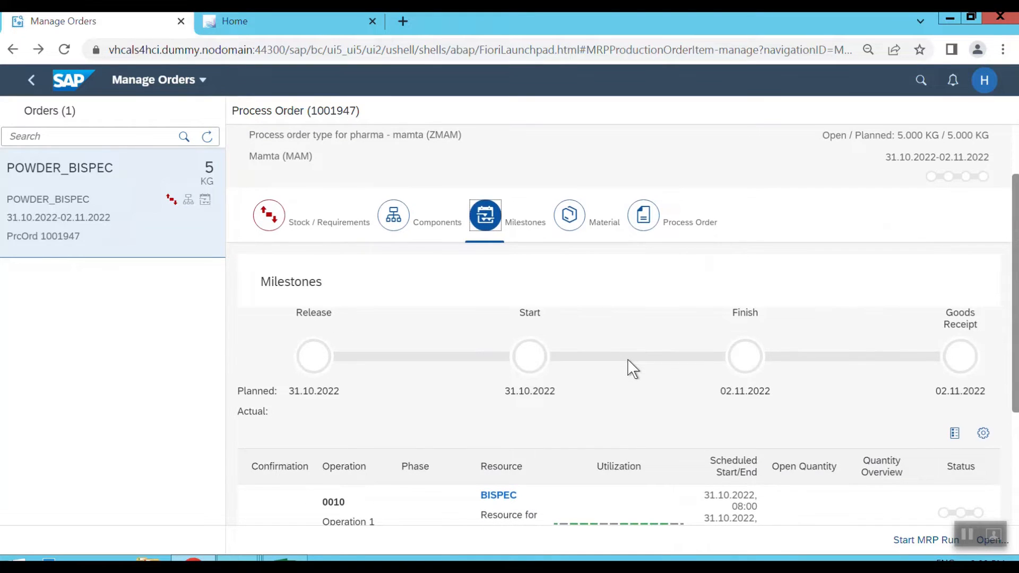
pyautogui.scroll(-3, 627, 359)
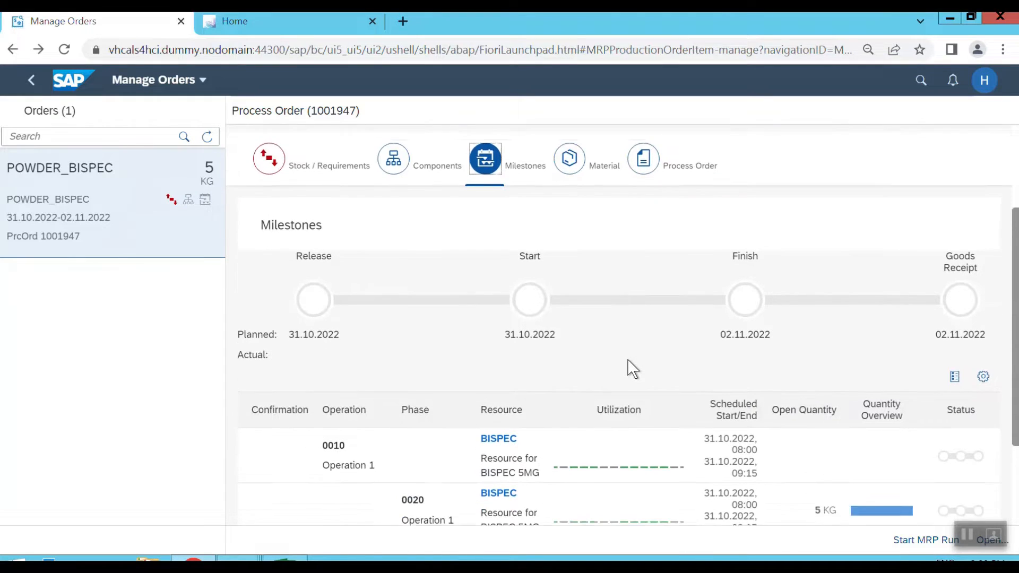
pyautogui.scroll(-1, 627, 358)
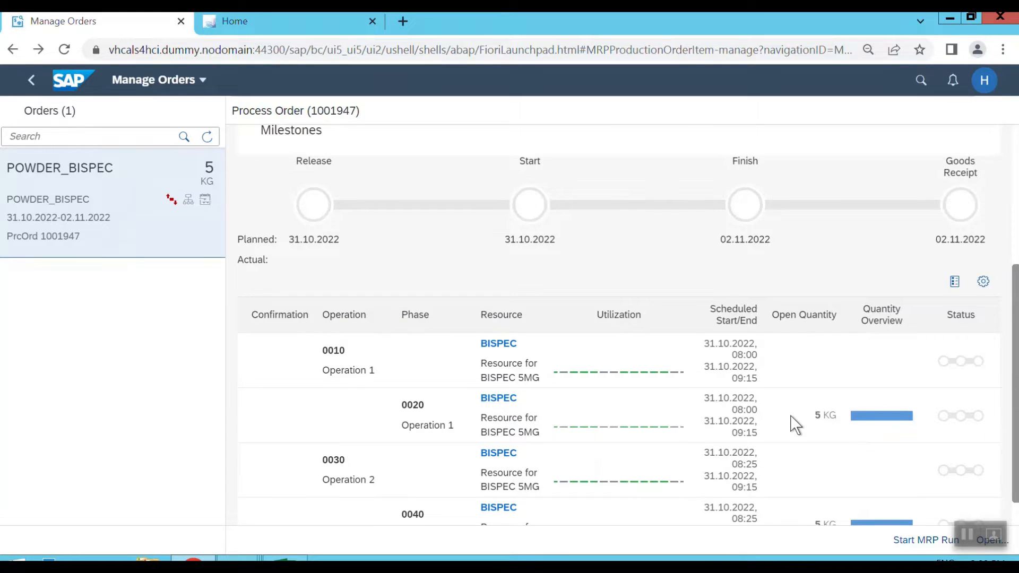
pyautogui.scroll(-1, 794, 425)
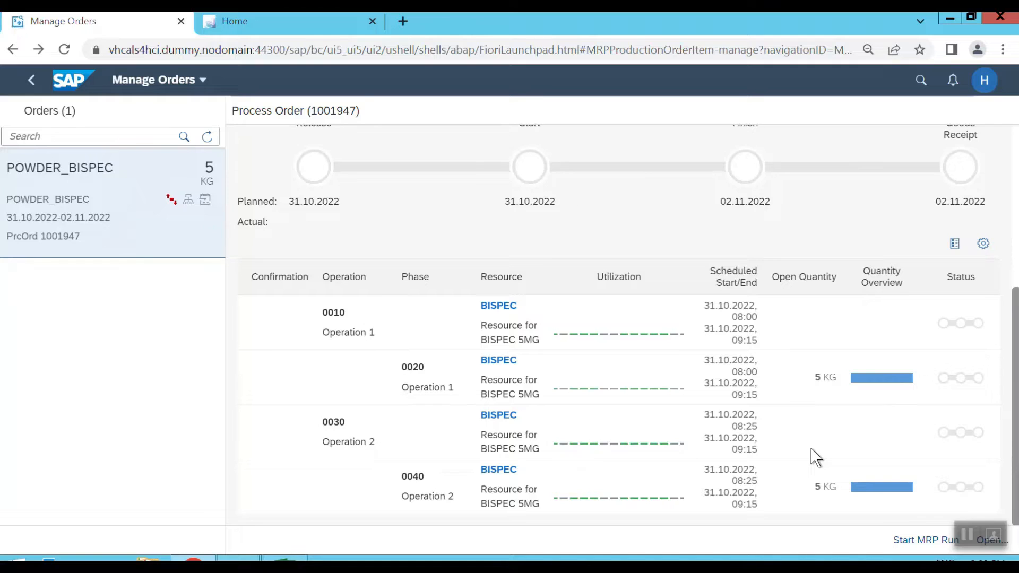
pyautogui.scroll(2, 816, 458)
pyautogui.scroll(1, 817, 458)
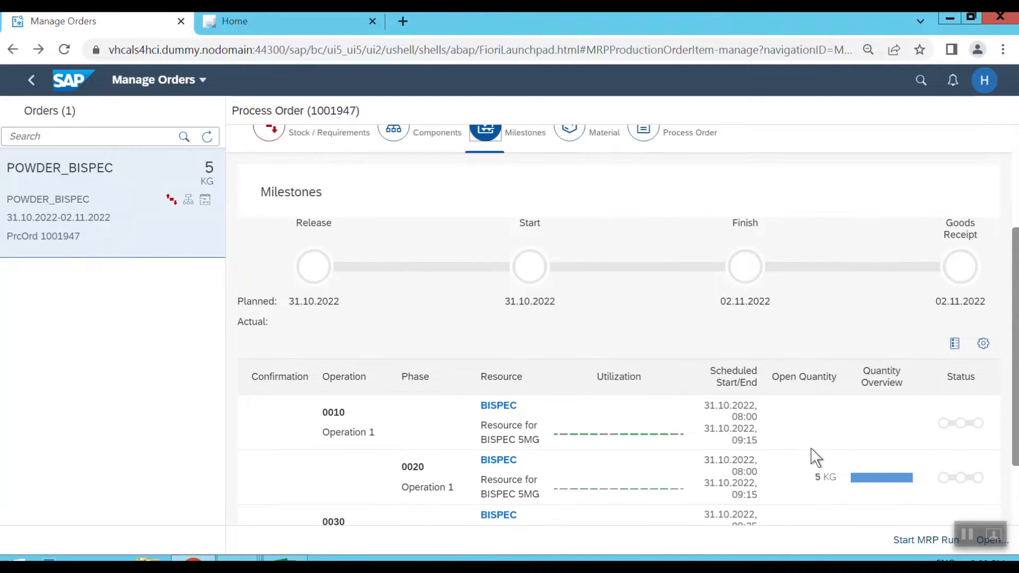
# Examine the order's material information, including stock availability, first shortage, MRP data and material data.
pyautogui.scroll(-2, 817, 458)
pyautogui.scroll(5, 815, 456)
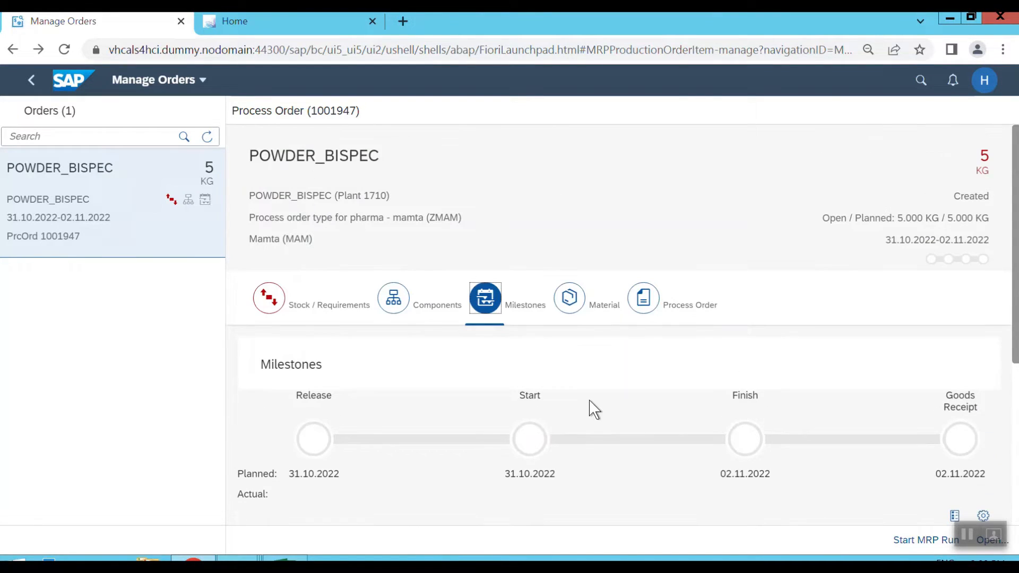
pyautogui.click(569, 307)
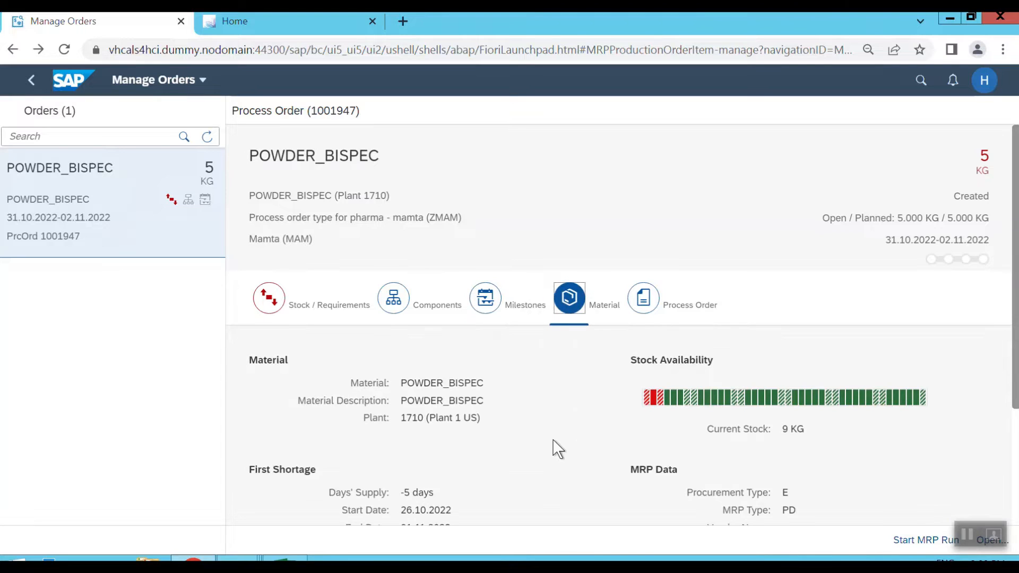
pyautogui.scroll(-2, 554, 440)
pyautogui.scroll(-1, 553, 438)
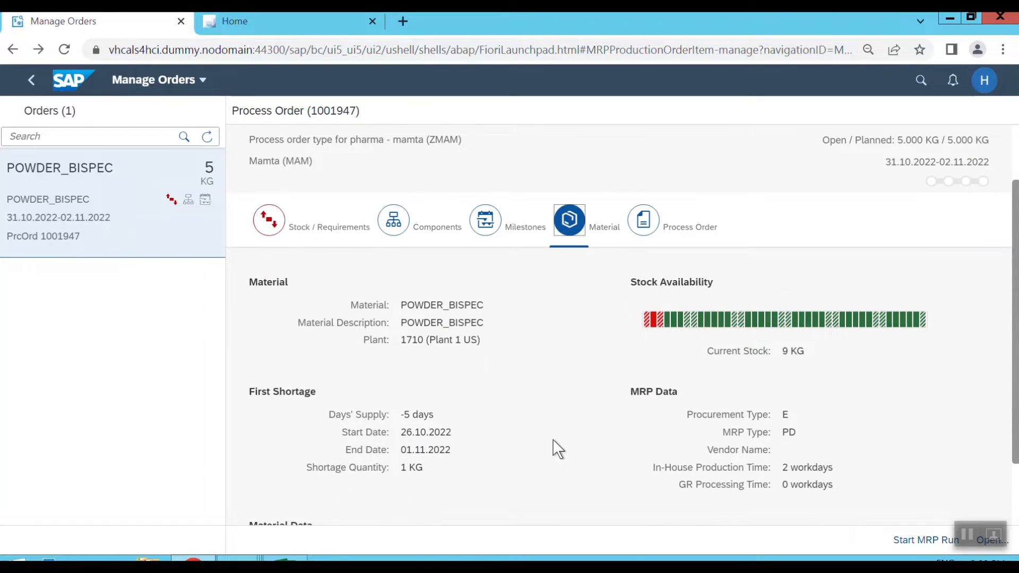
pyautogui.scroll(-2, 553, 447)
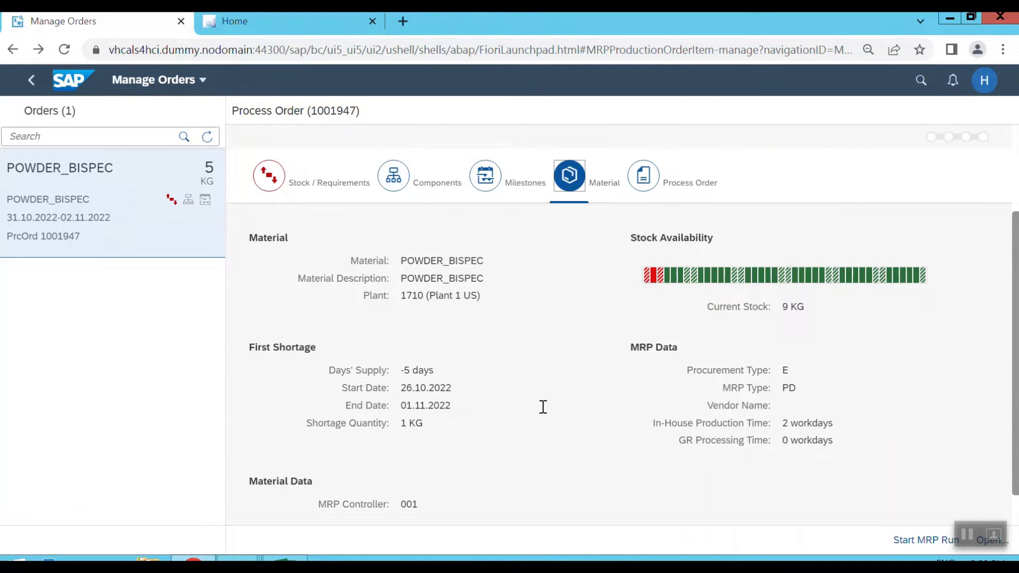
pyautogui.scroll(-1, 541, 407)
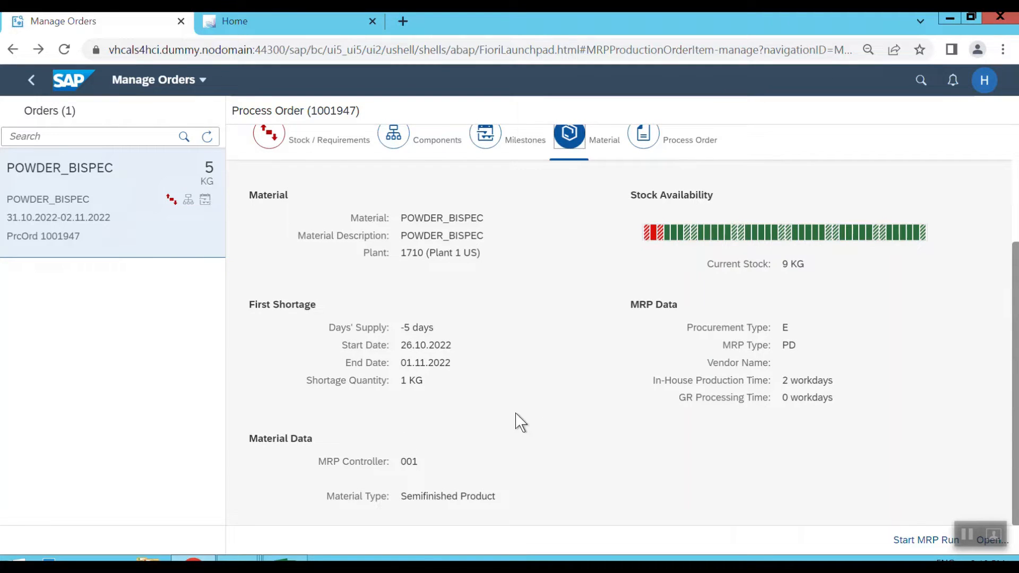
pyautogui.scroll(1, 550, 411)
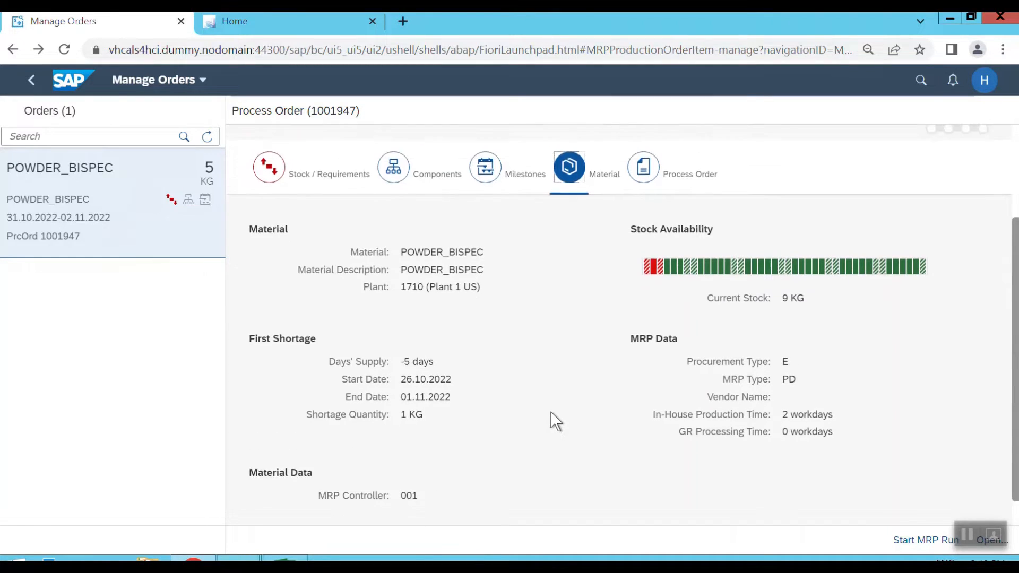
# Examine the order's process order data, including internal contacts, production time, scheduled dates, order quantity and production version.
pyautogui.click(646, 189)
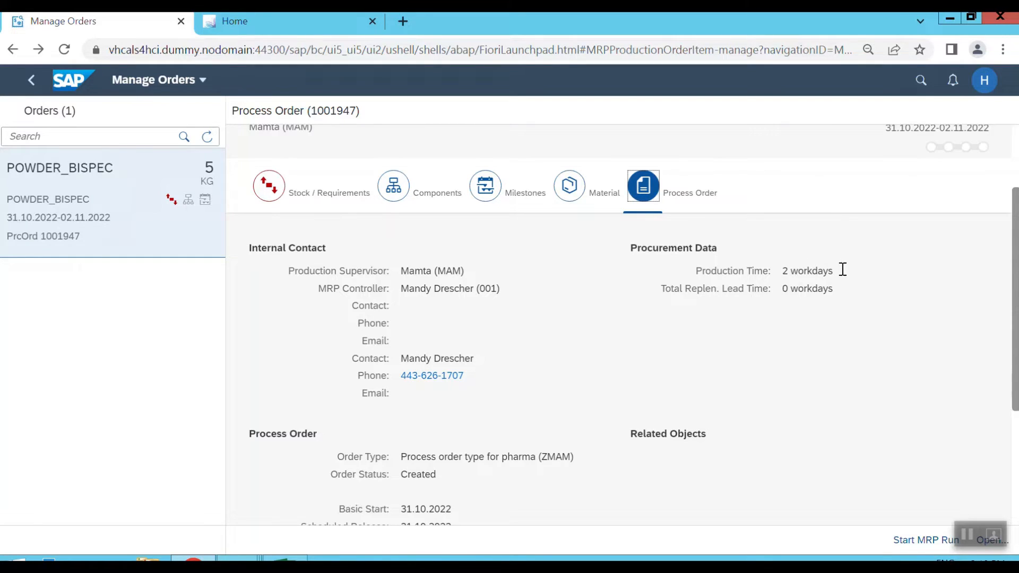
pyautogui.moveTo(844, 269); pyautogui.dragTo(779, 272)
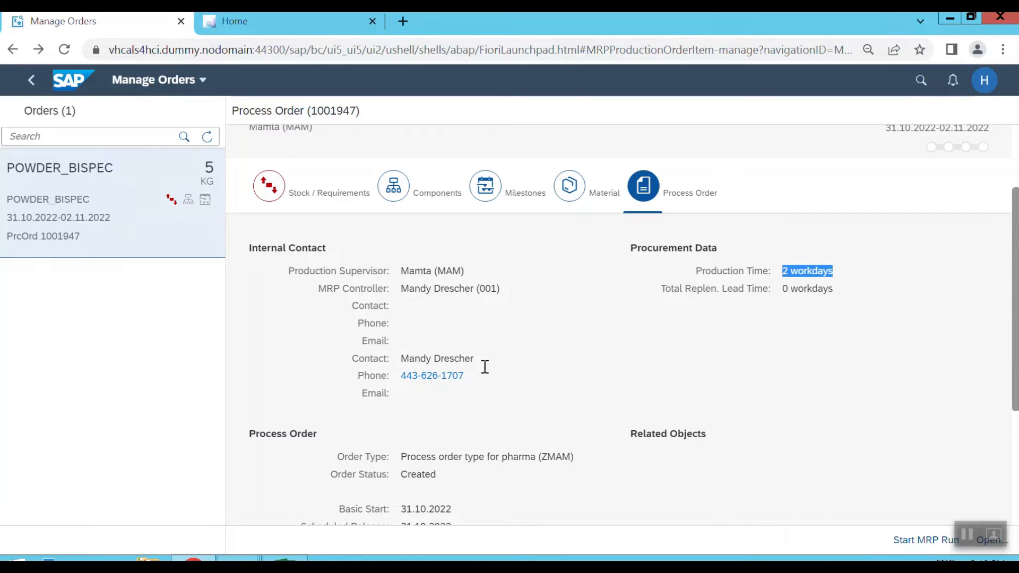
pyautogui.scroll(-1, 543, 389)
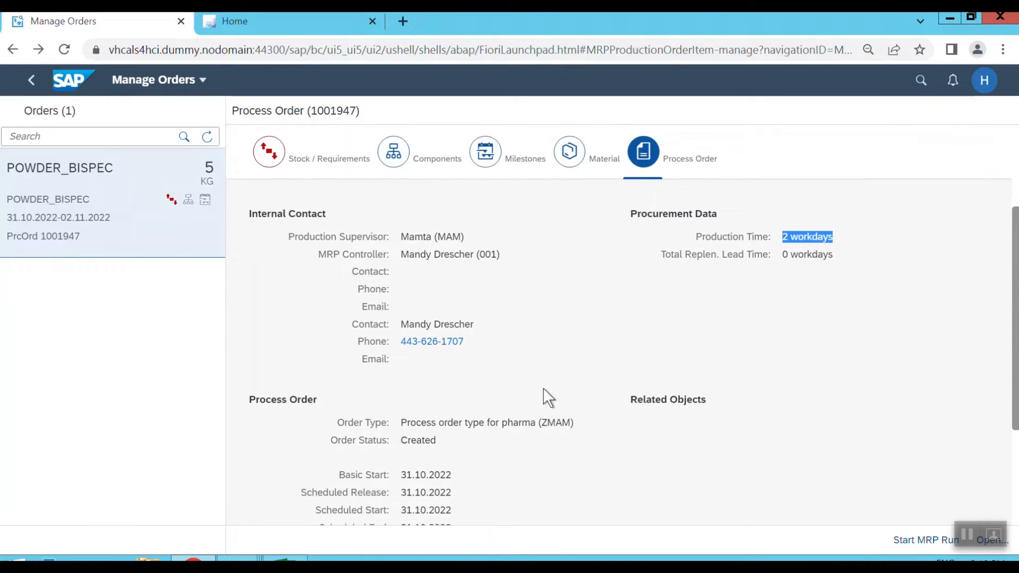
pyautogui.scroll(-1, 543, 389)
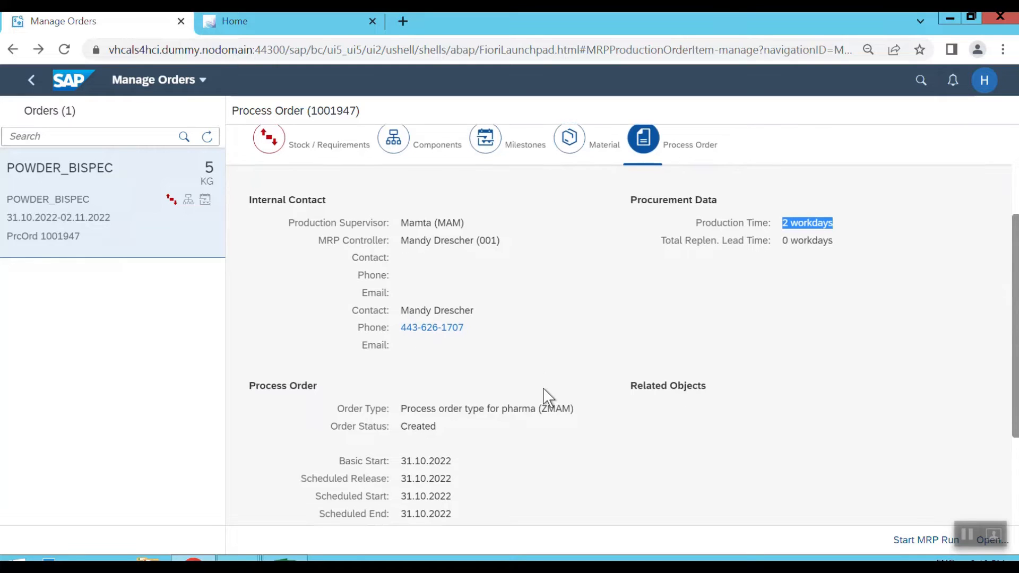
pyautogui.scroll(-2, 543, 388)
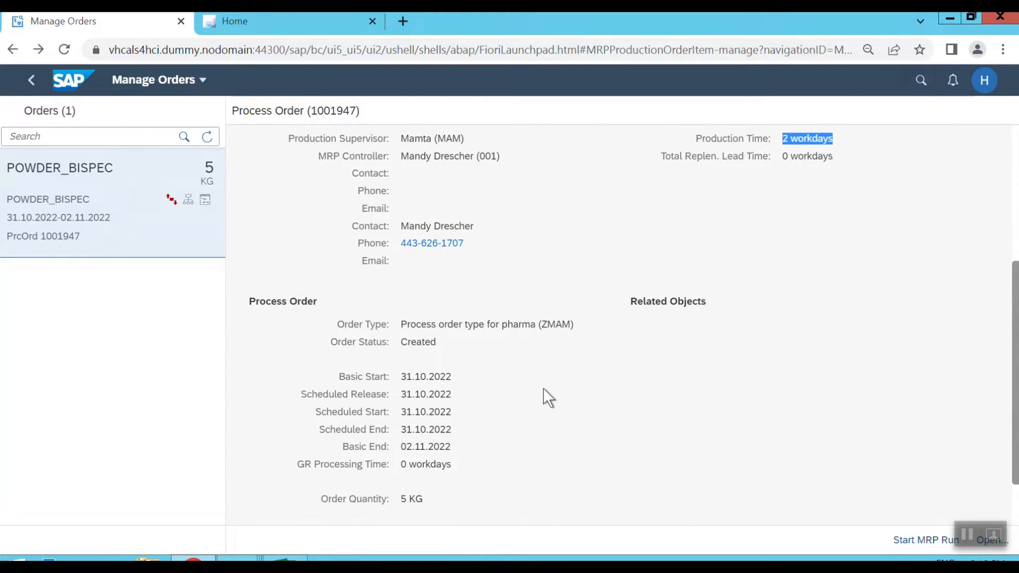
pyautogui.scroll(-1, 504, 367)
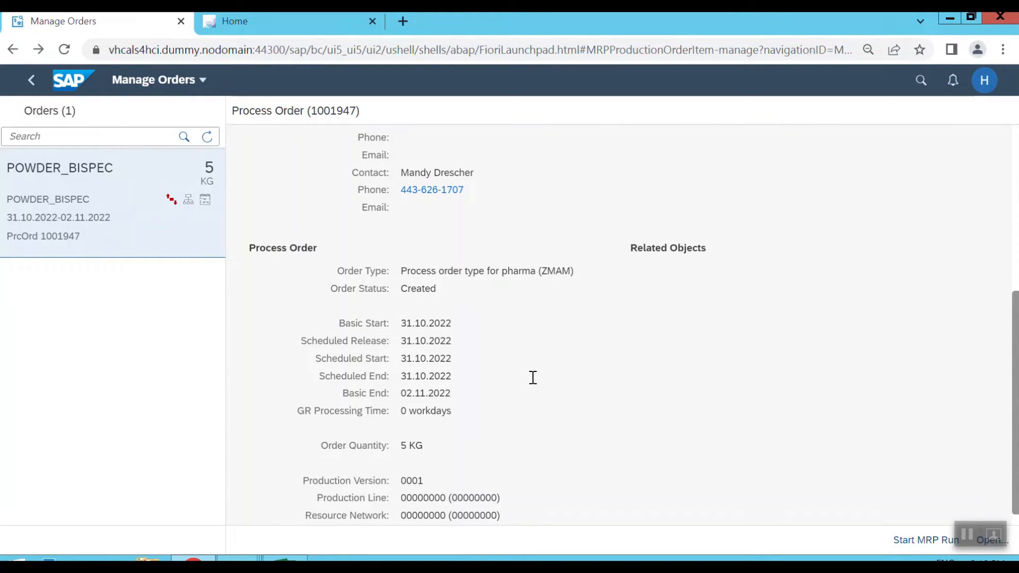
pyautogui.scroll(-1, 533, 378)
pyautogui.scroll(-1, 533, 377)
pyautogui.scroll(5, 533, 377)
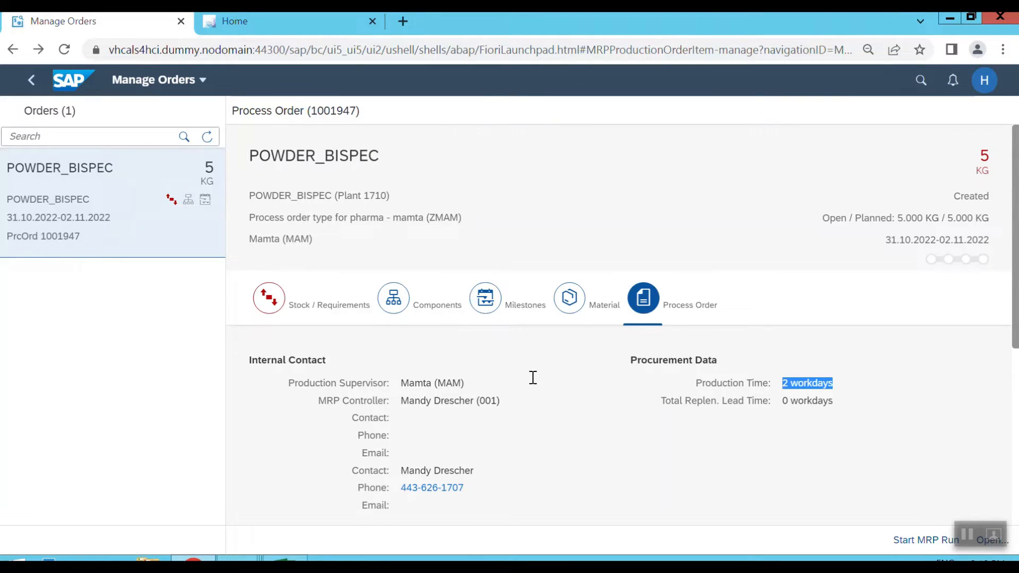
# Switch to the SEPT batch data workbook in Excel, read the Manage Process order description in row 10, and return to the browser.
pyautogui.click(285, 557)
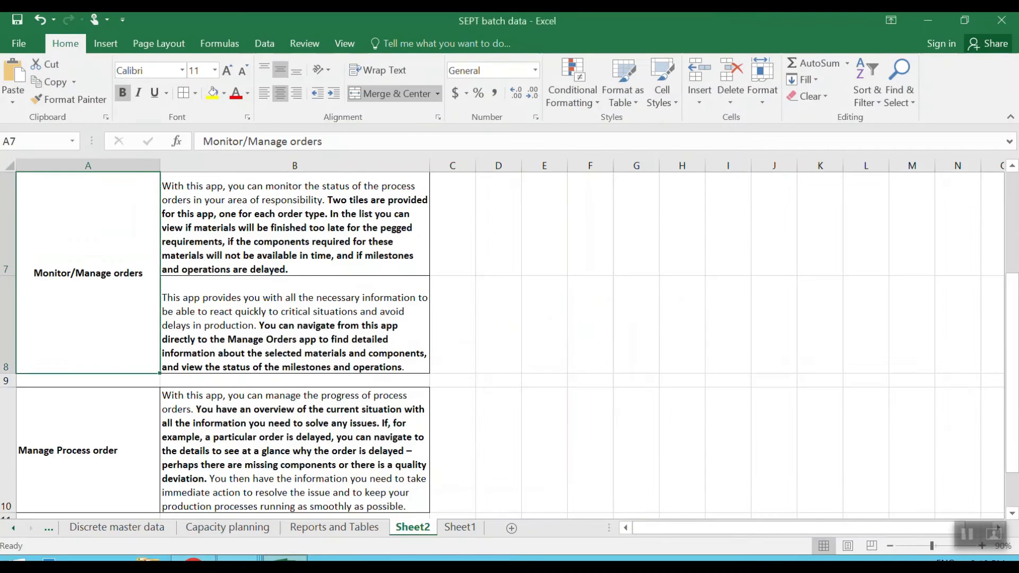
pyautogui.click(74, 431)
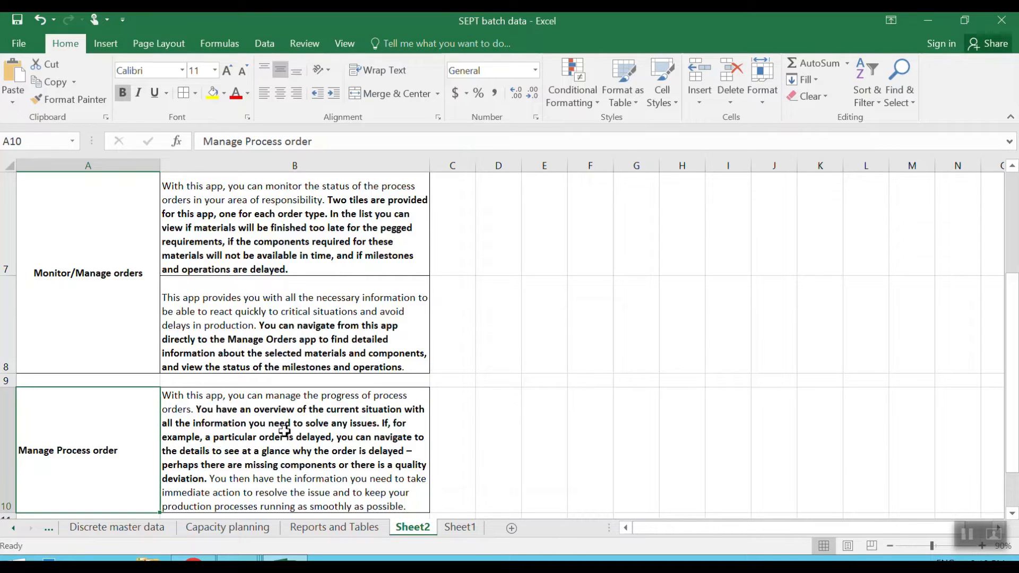
pyautogui.hotkey('alt', 'Tab')
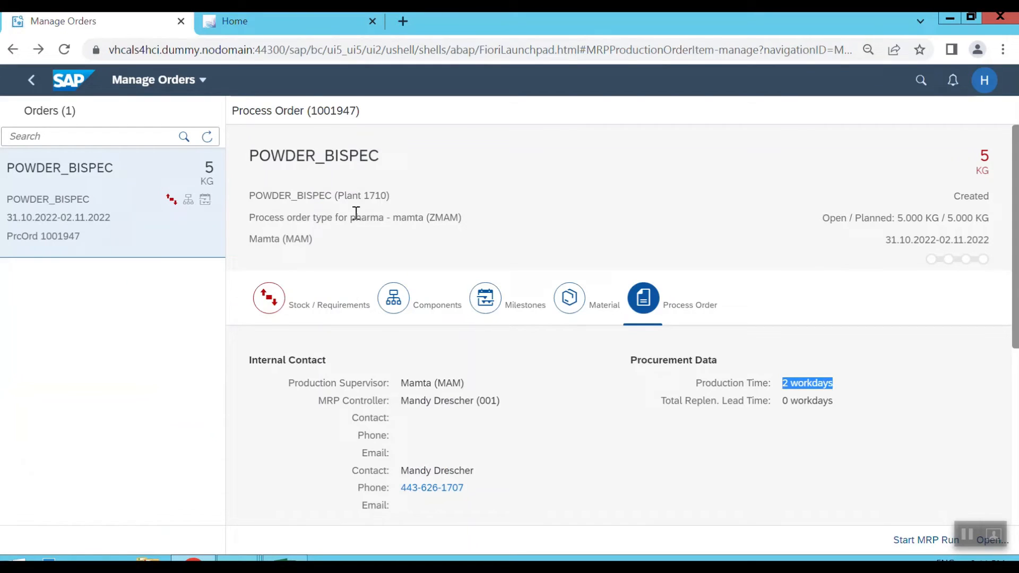
# Search the launchpad apps for "manage process", open Manage Process Orders and show its compact filter fields.
pyautogui.click(268, 22)
pyautogui.click(624, 80)
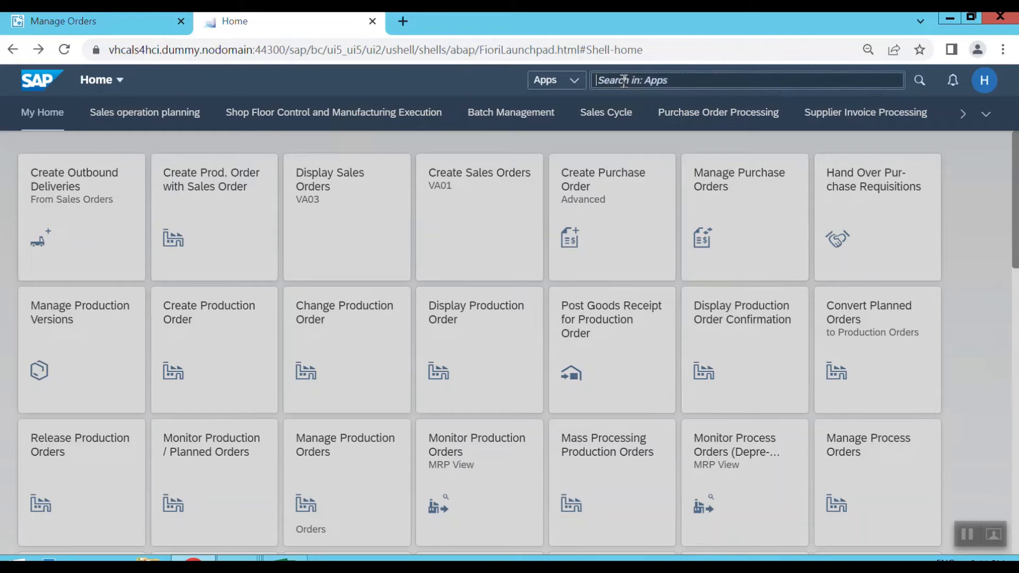
pyautogui.write('maman')
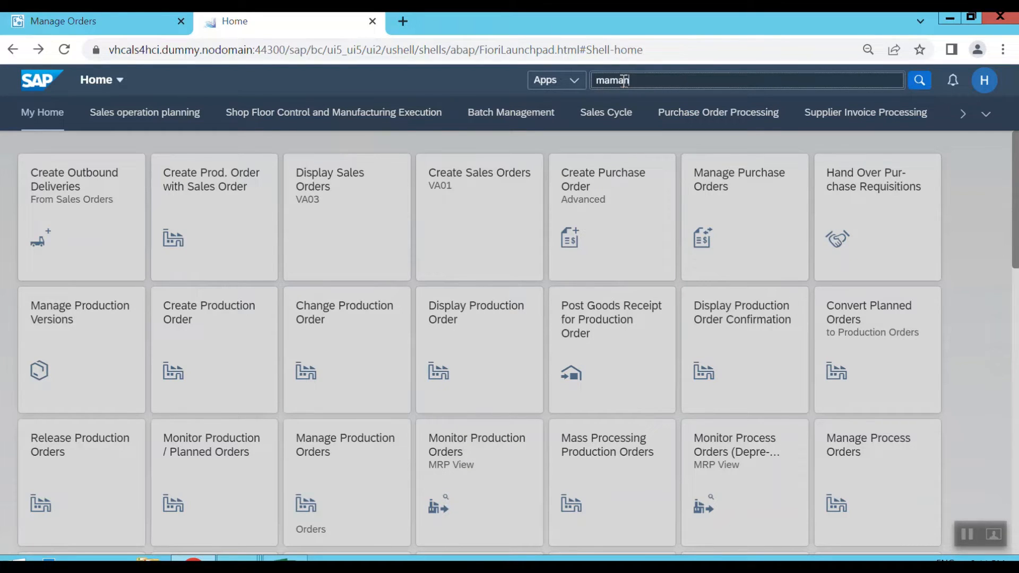
pyautogui.write('age process')
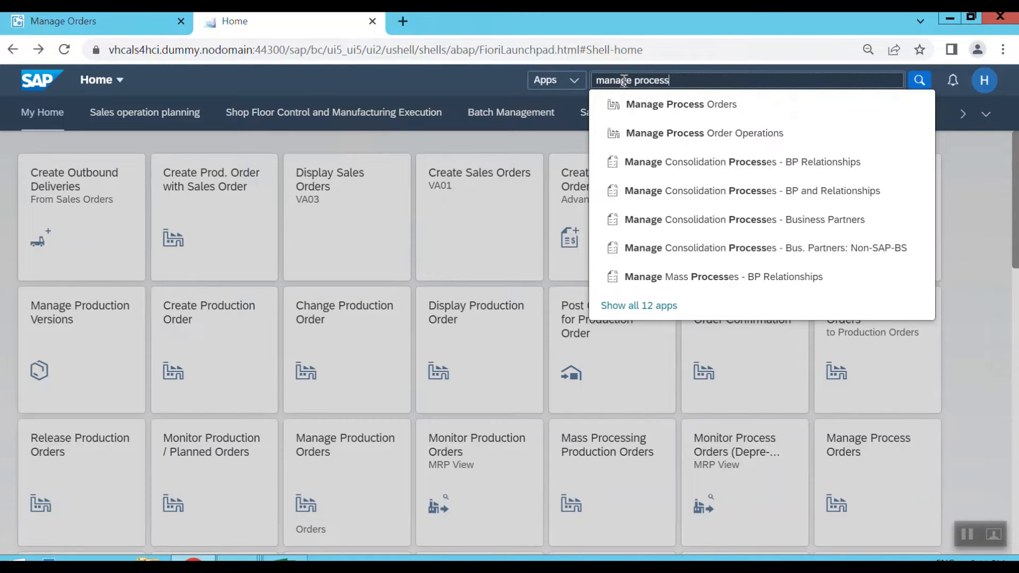
pyautogui.click(719, 118)
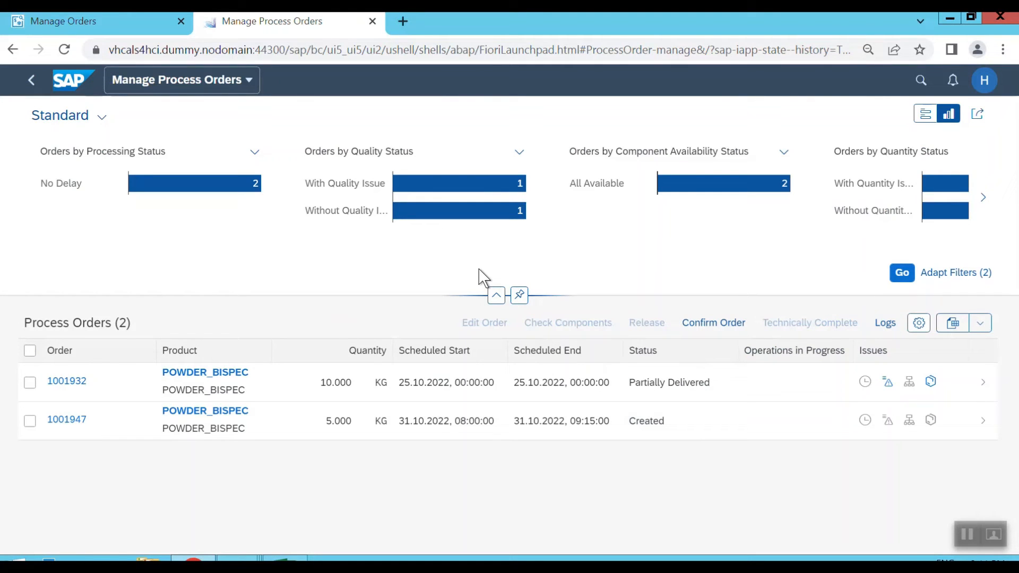
pyautogui.click(926, 115)
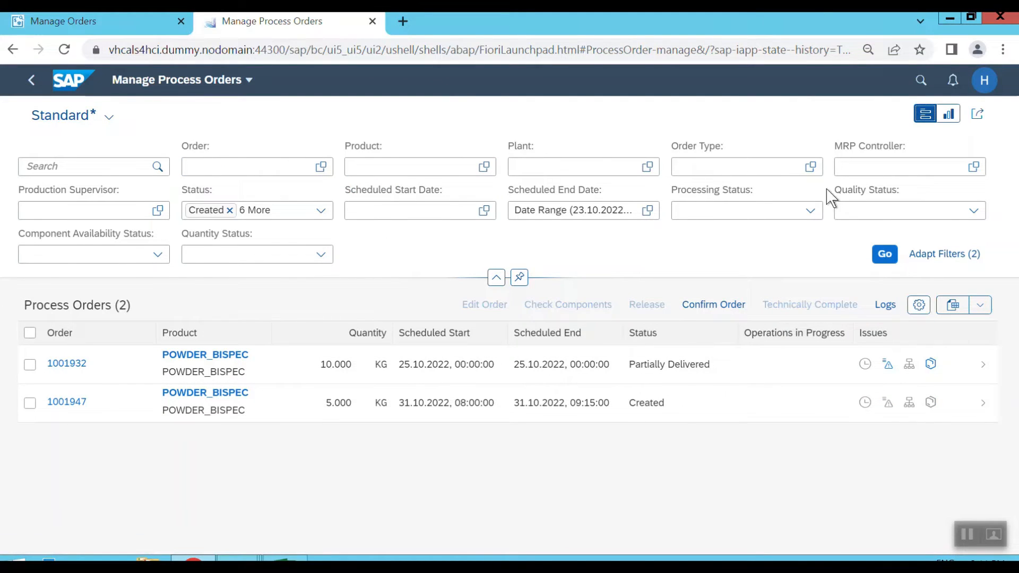
# Review the production supervisor area of responsibility in the app settings and the available plant and supervisor combinations, without saving any selection.
pyautogui.click(986, 89)
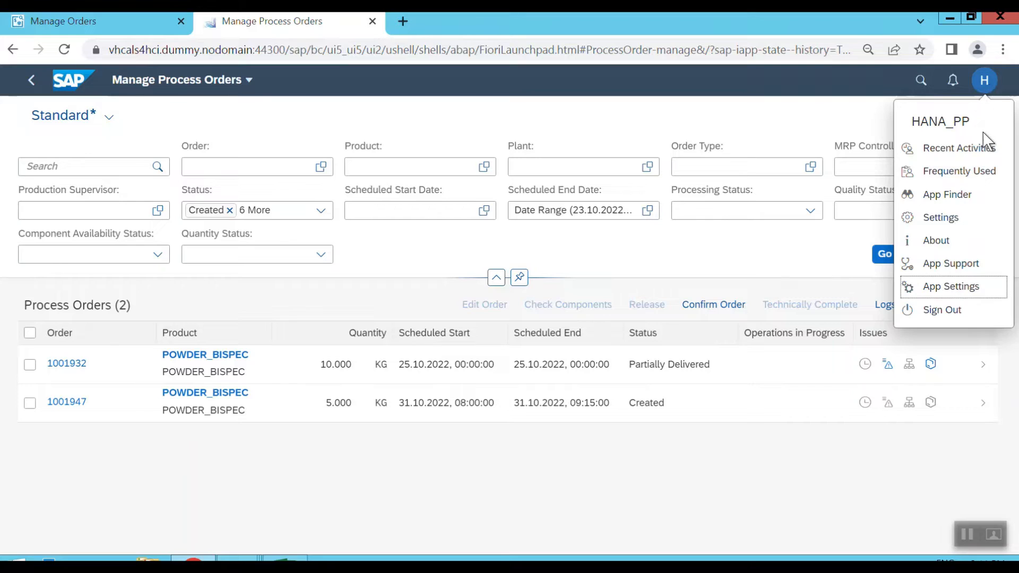
pyautogui.click(946, 295)
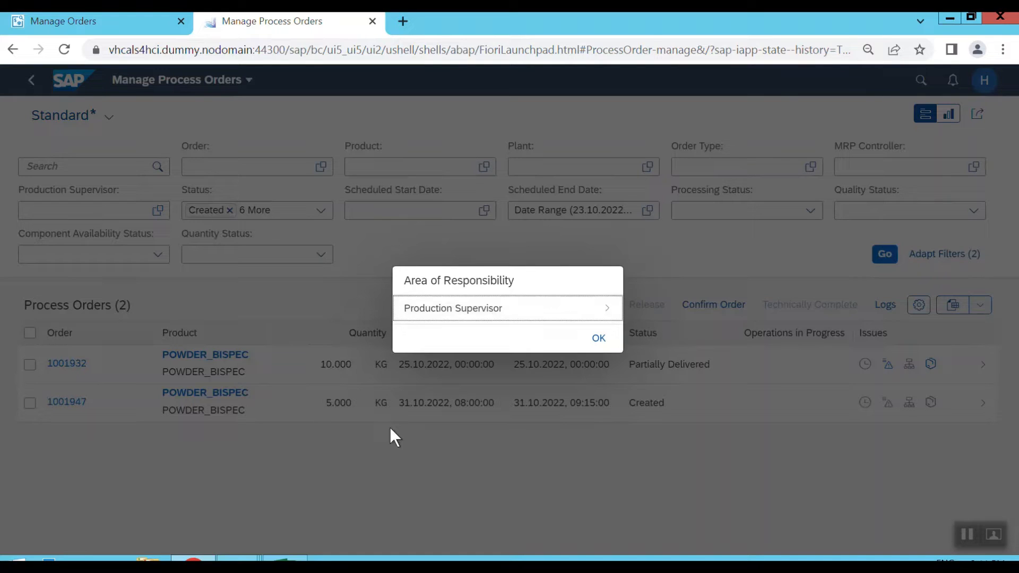
pyautogui.click(476, 308)
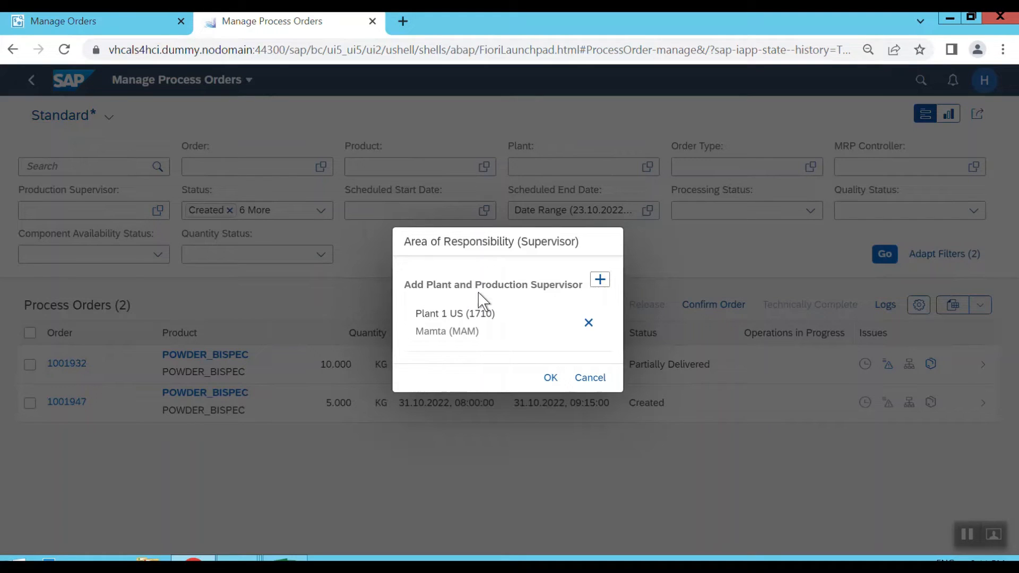
pyautogui.click(600, 281)
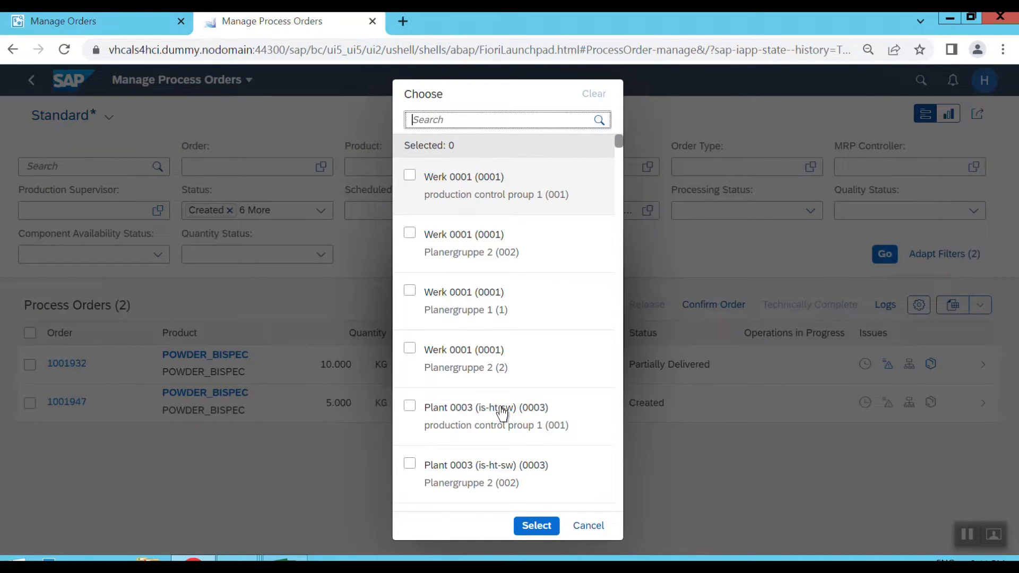
pyautogui.click(502, 413)
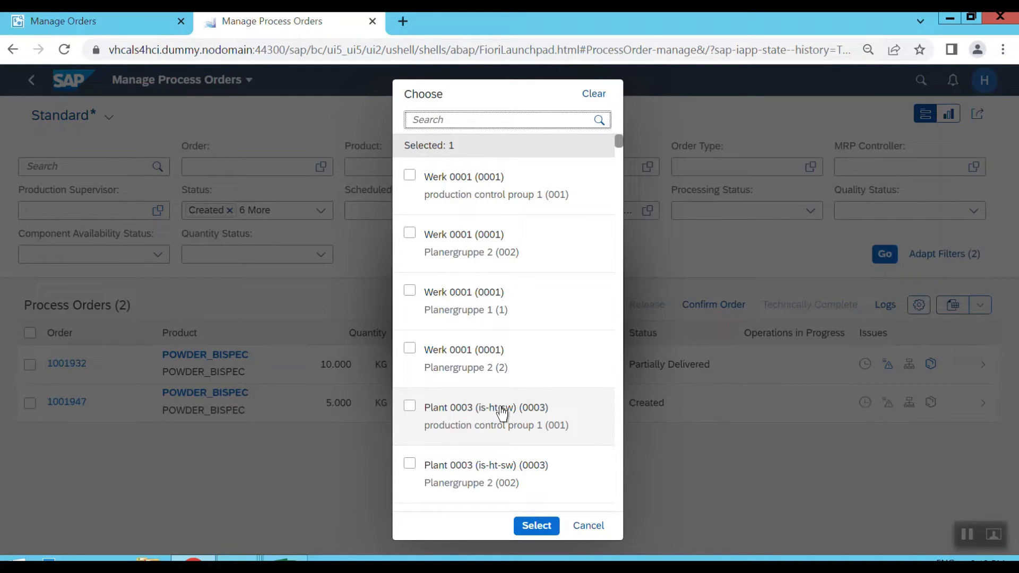
pyautogui.click(601, 536)
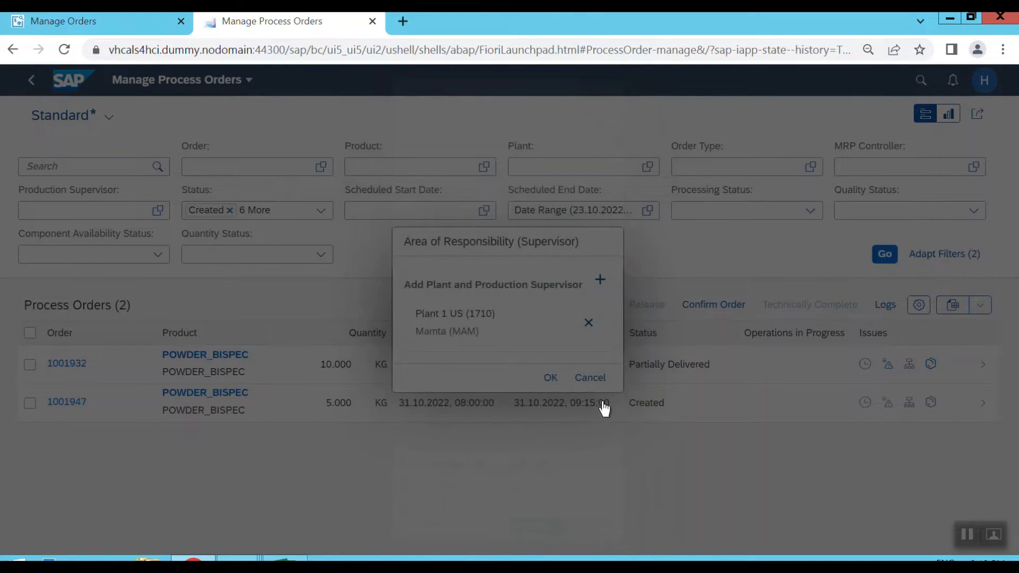
pyautogui.click(594, 386)
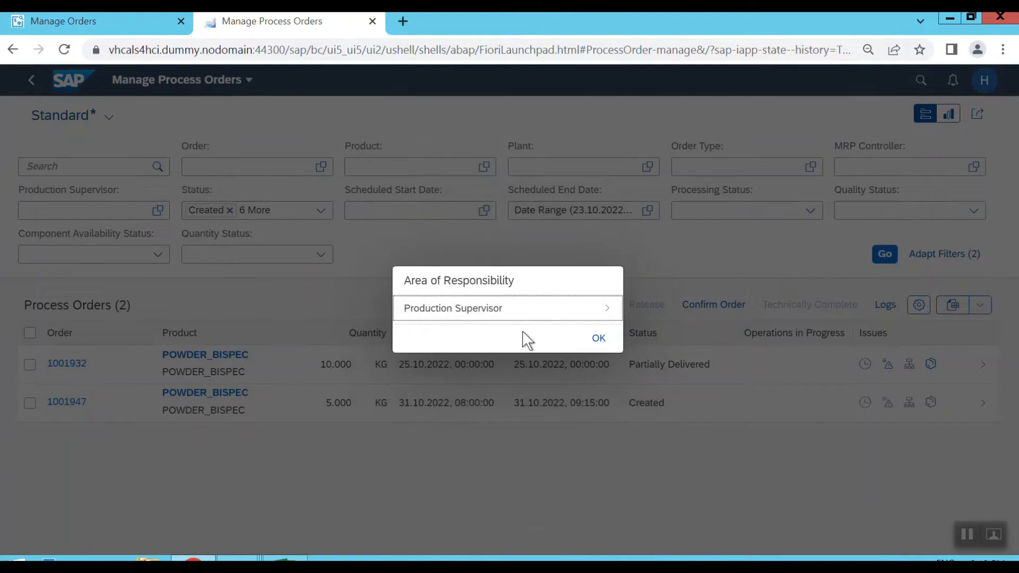
pyautogui.click(602, 346)
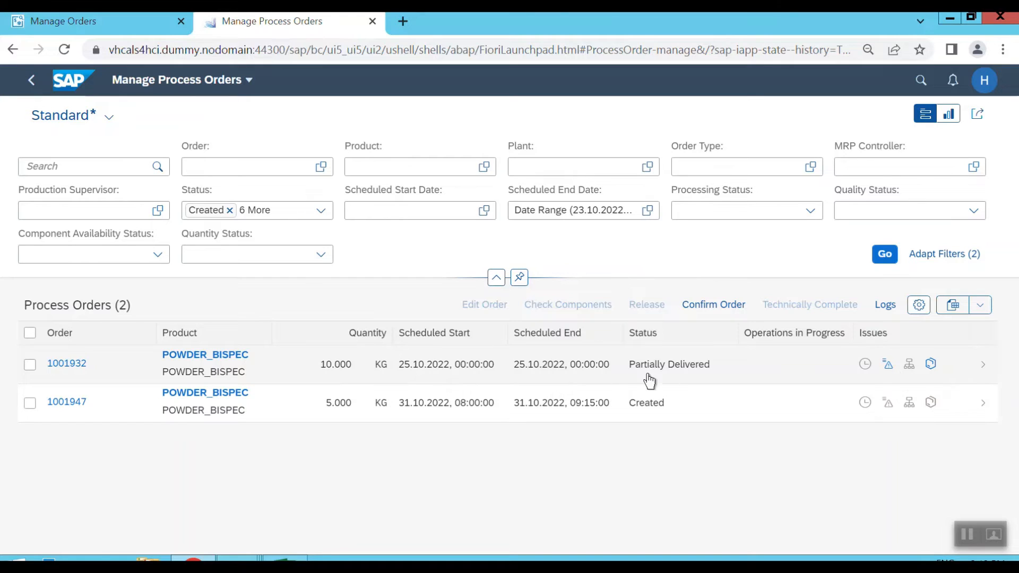
# Inspect the quality issues and quantity issues of the partially delivered 10 KG POWDER_BISPEC order.
pyautogui.click(888, 369)
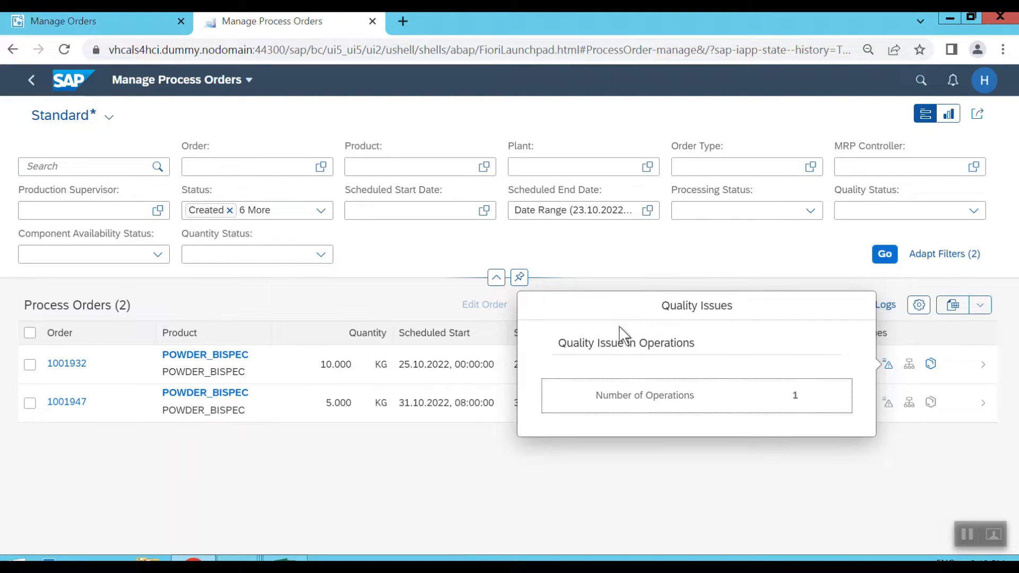
pyautogui.click(694, 470)
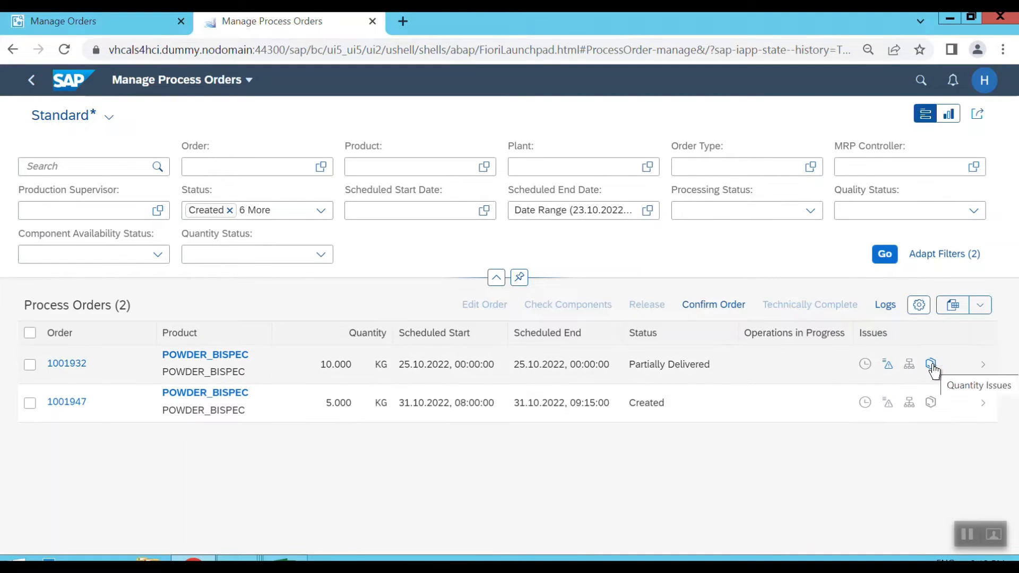
pyautogui.click(932, 366)
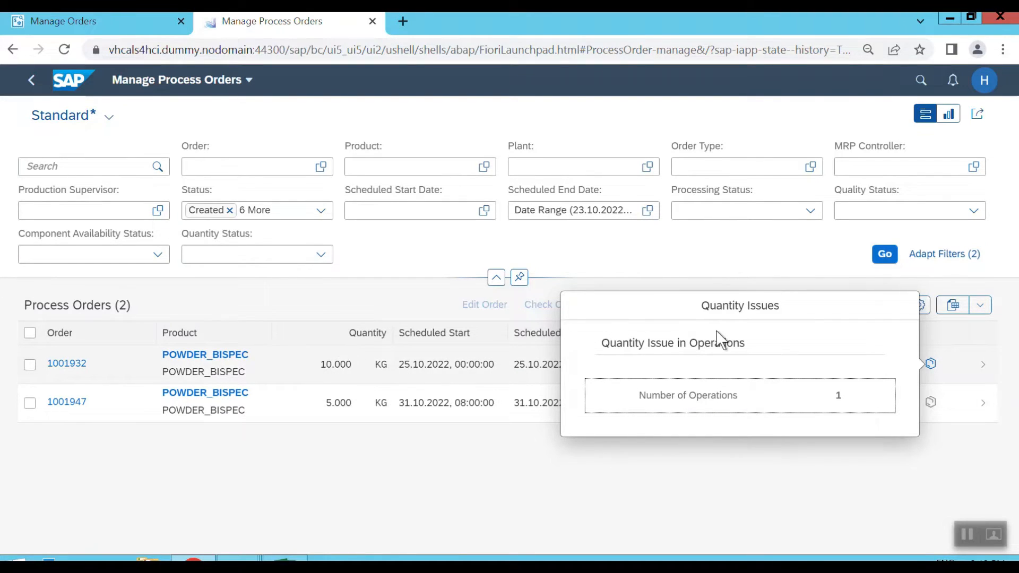
pyautogui.click(755, 487)
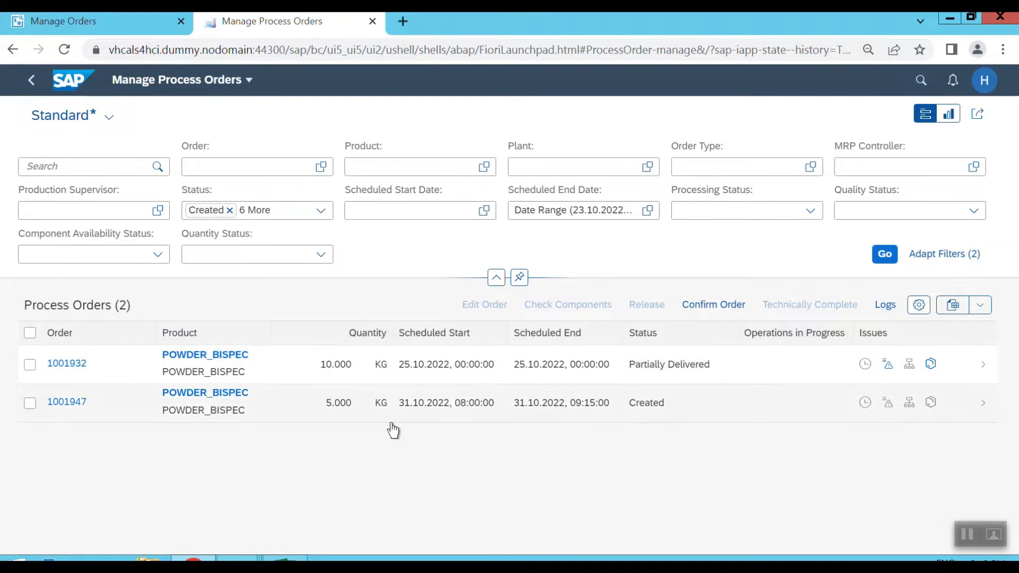
# Select the 5 KG POWDER_BISPEC order with status Created and open its process order details.
pyautogui.click(29, 403)
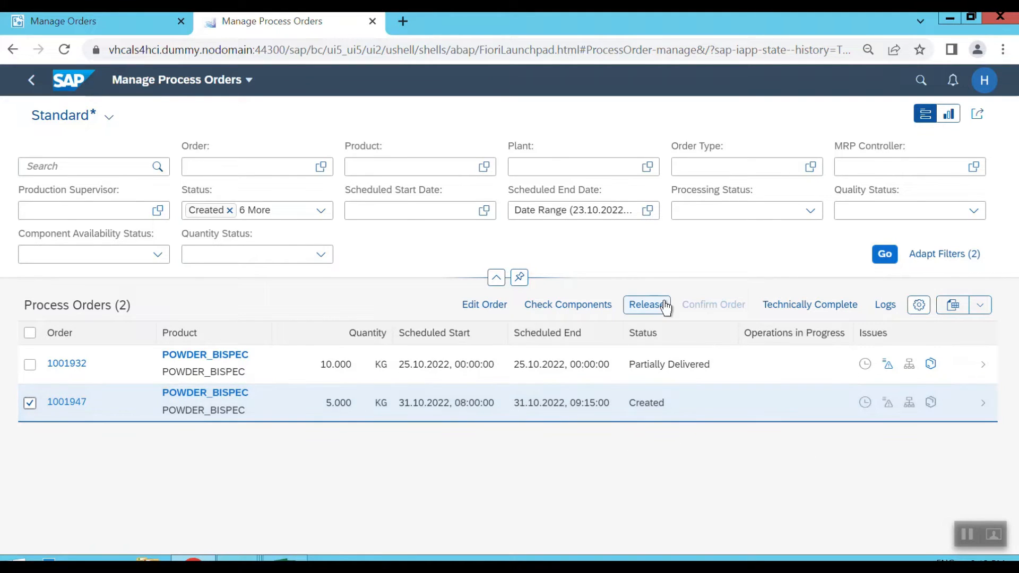
pyautogui.click(985, 404)
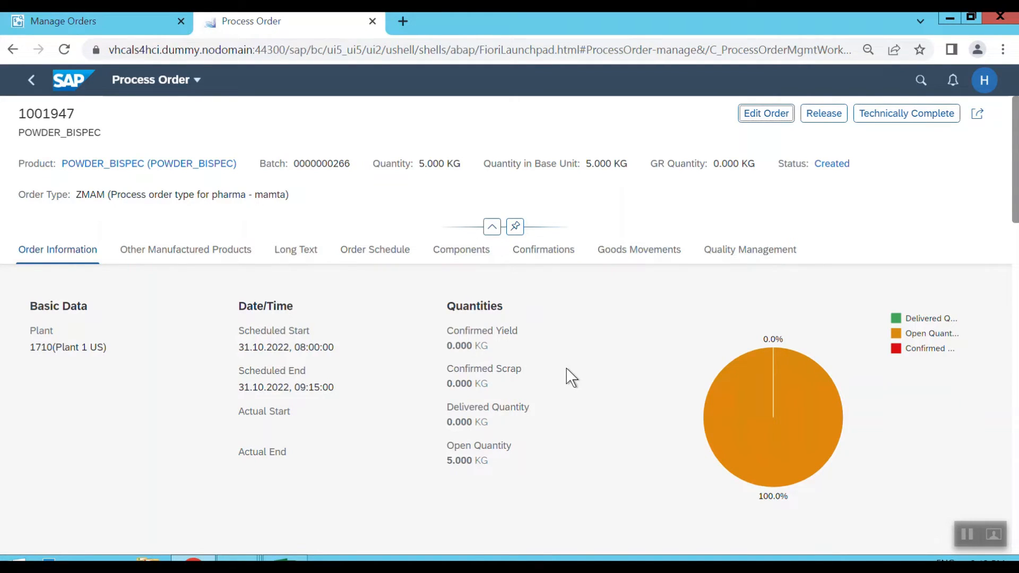
# Review the order's basic data, co-products and by-products and order schedule, including the phases overview of operation 0010.
pyautogui.scroll(-5, 571, 377)
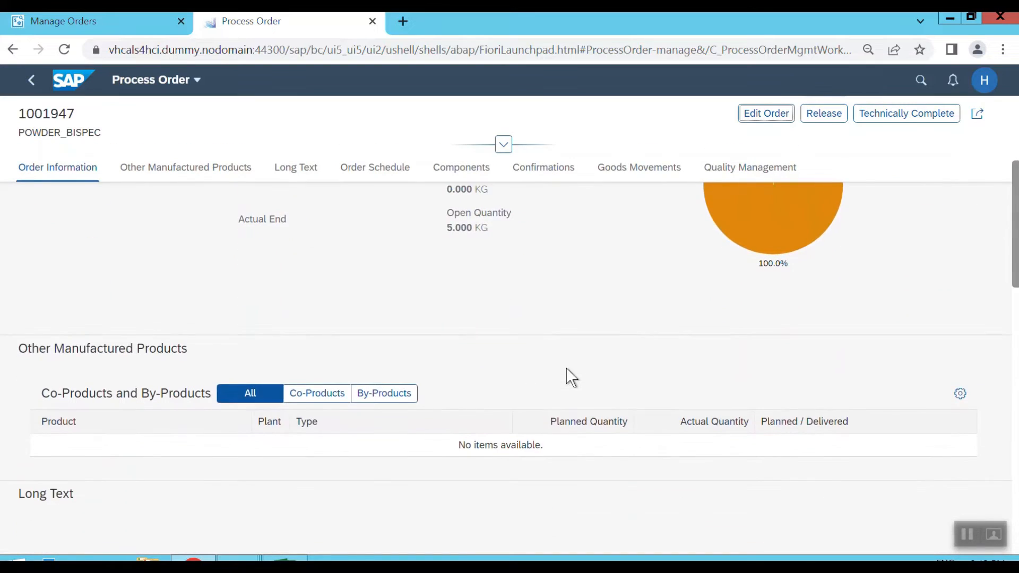
pyautogui.scroll(-2, 566, 369)
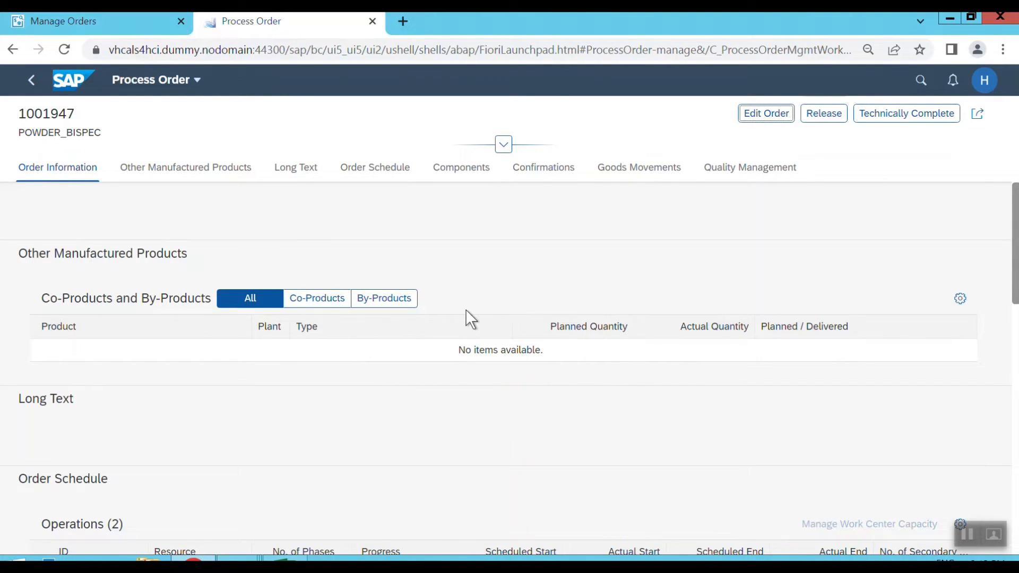
pyautogui.scroll(-1, 466, 319)
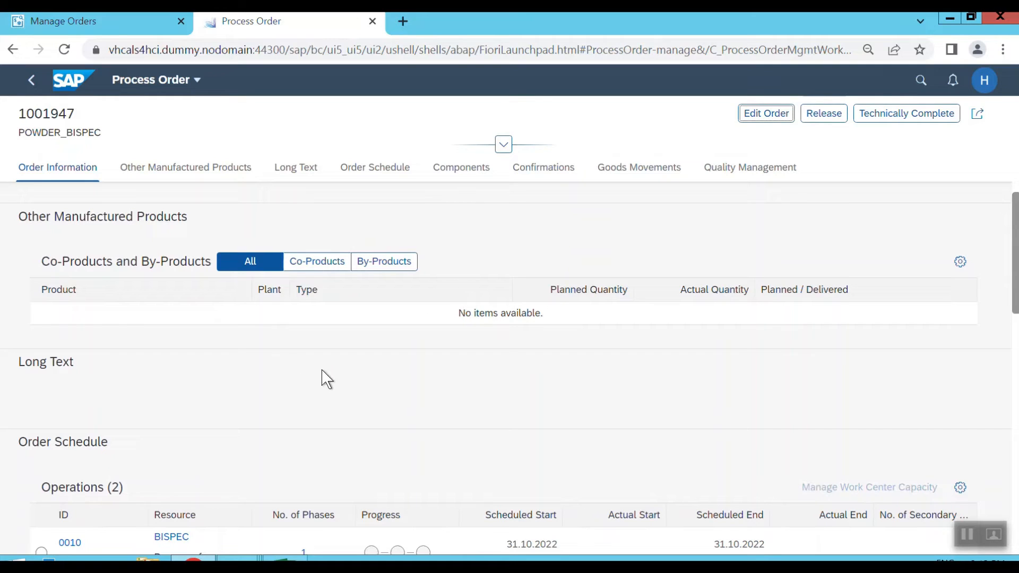
pyautogui.scroll(-2, 327, 378)
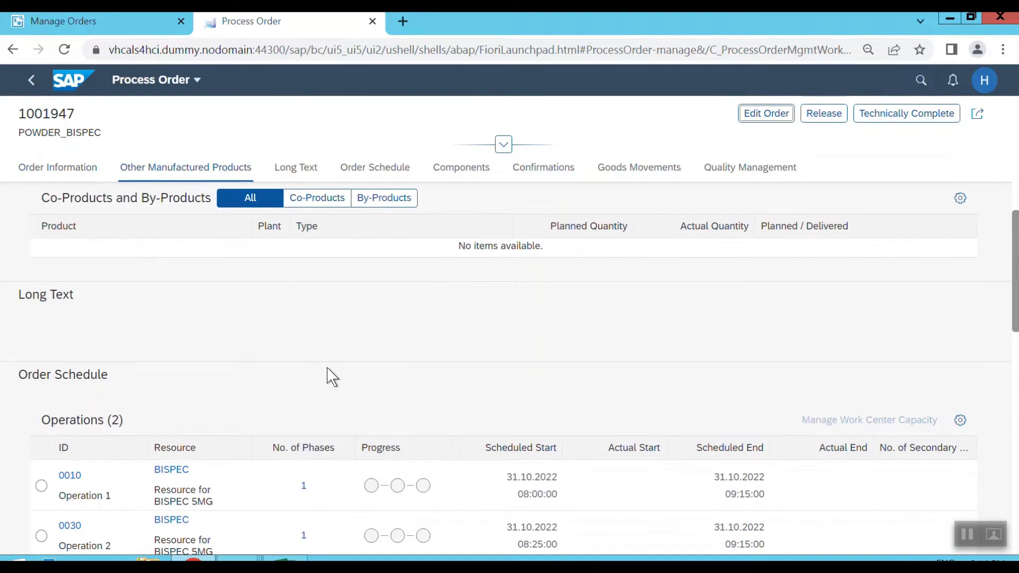
pyautogui.scroll(-1, 327, 378)
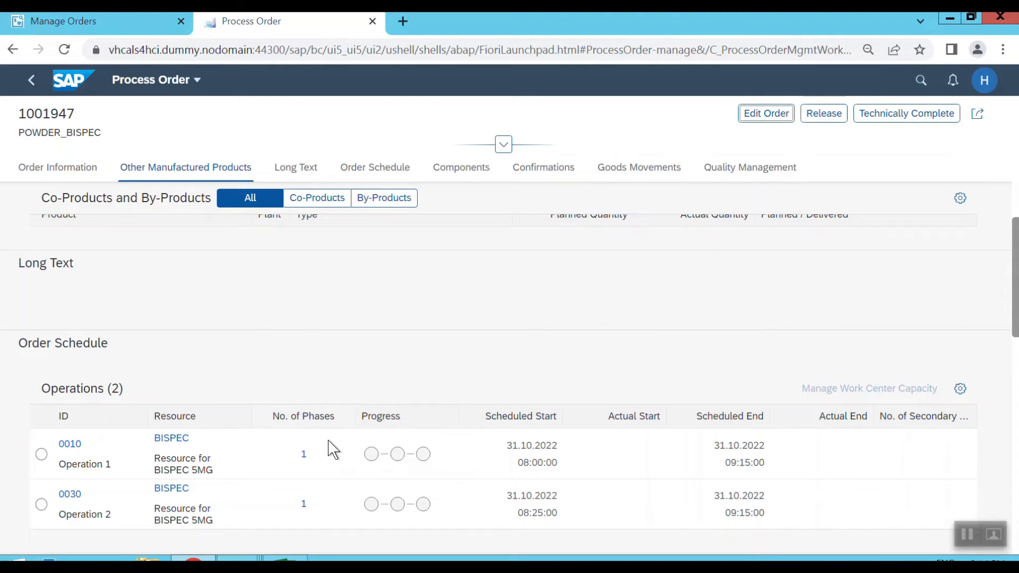
pyautogui.click(304, 457)
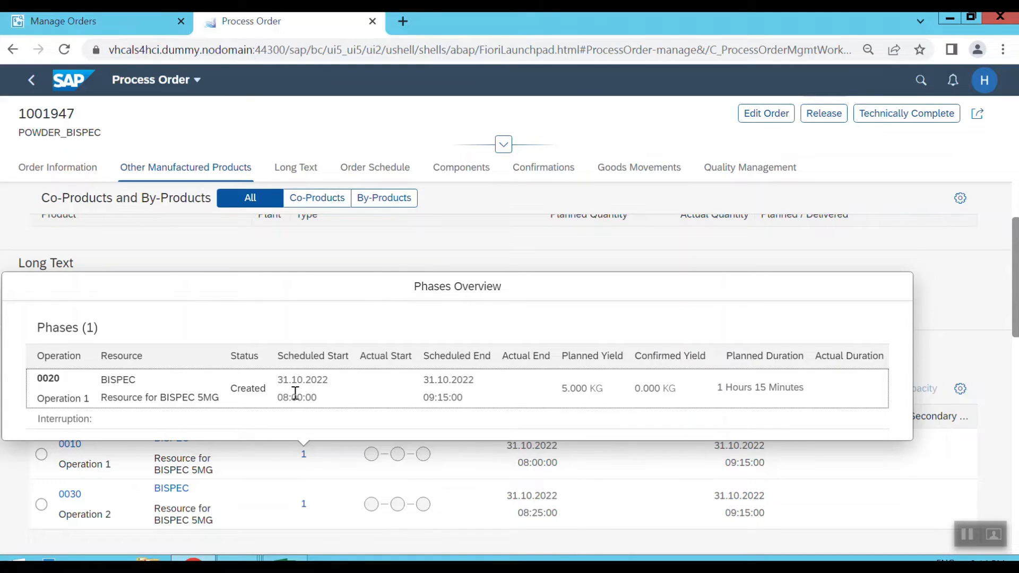
pyautogui.click(658, 250)
# Examine the order's second operation, components, confirmations, goods movements and quality inspections.
pyautogui.scroll(-3, 382, 387)
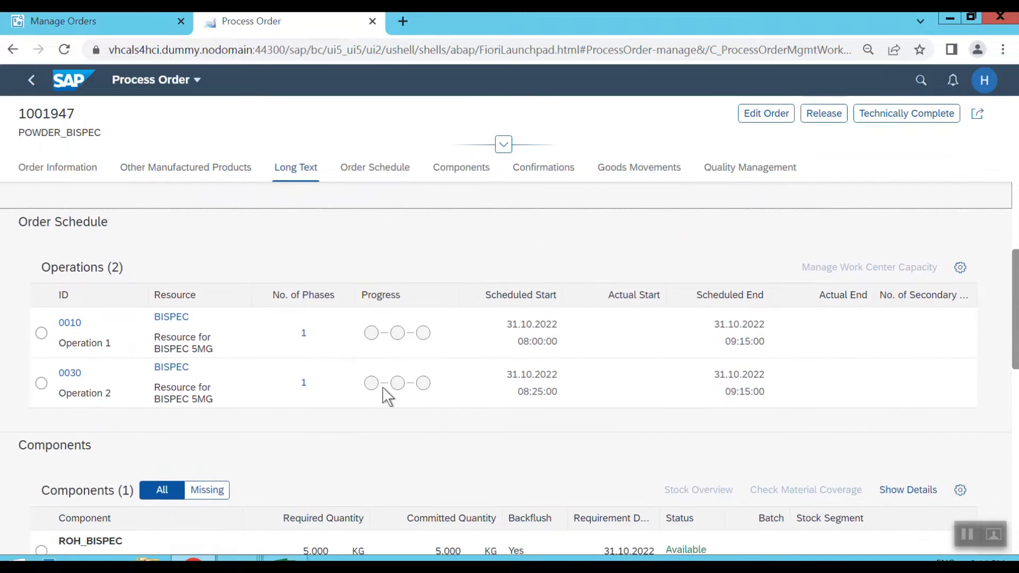
pyautogui.scroll(-3, 382, 386)
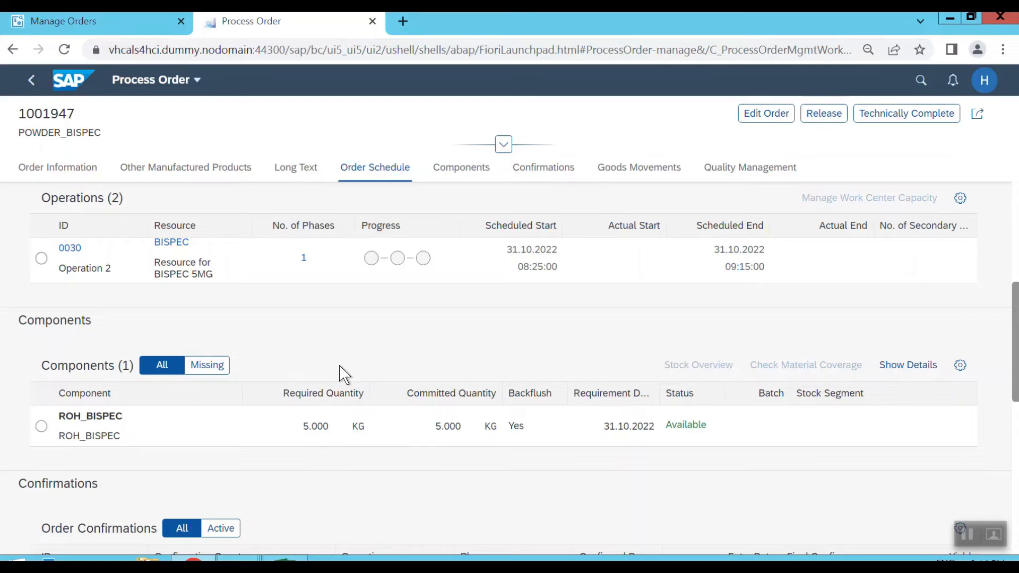
pyautogui.scroll(-2, 340, 374)
pyautogui.scroll(-1, 341, 375)
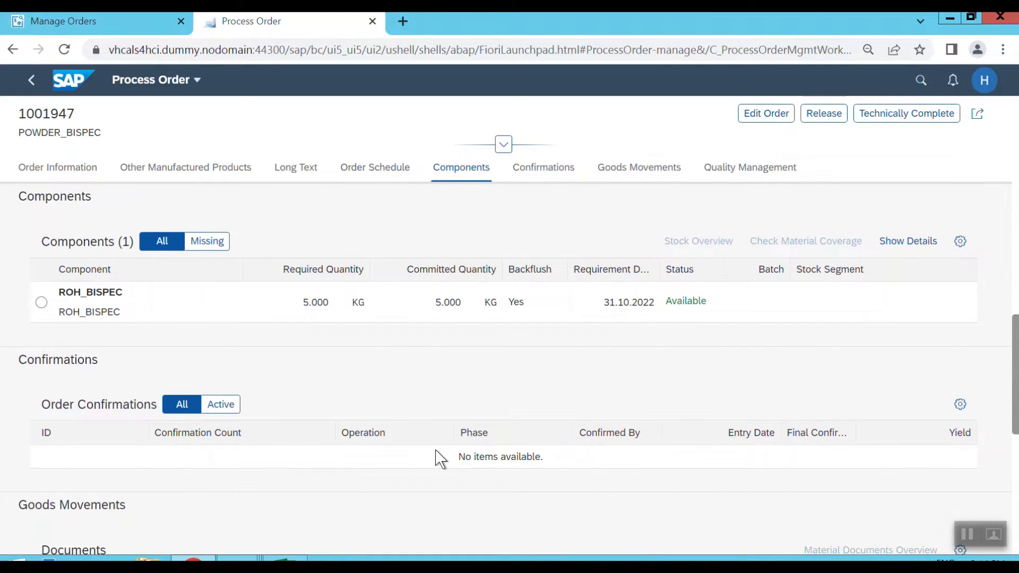
pyautogui.scroll(-4, 934, 345)
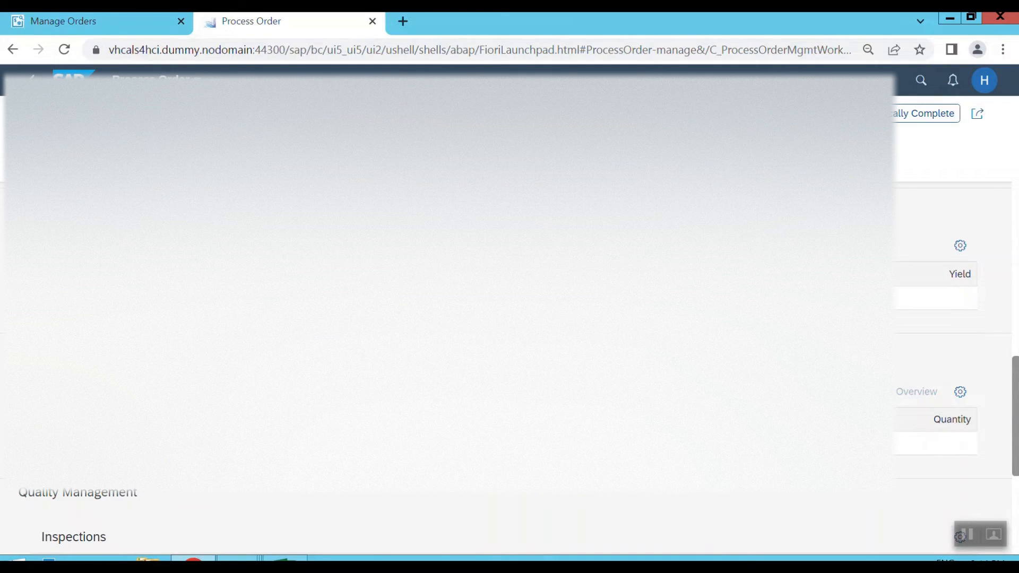
pyautogui.scroll(-3, 510, 318)
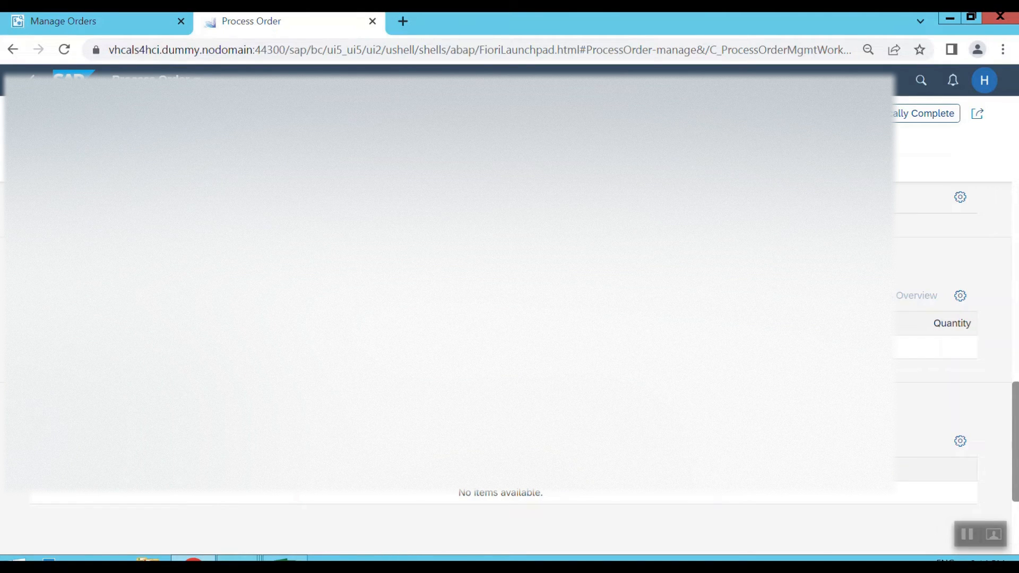
# Release the 5 KG POWDER_BISPEC process order.
pyautogui.scroll(4, 510, 319)
pyautogui.scroll(10, 510, 319)
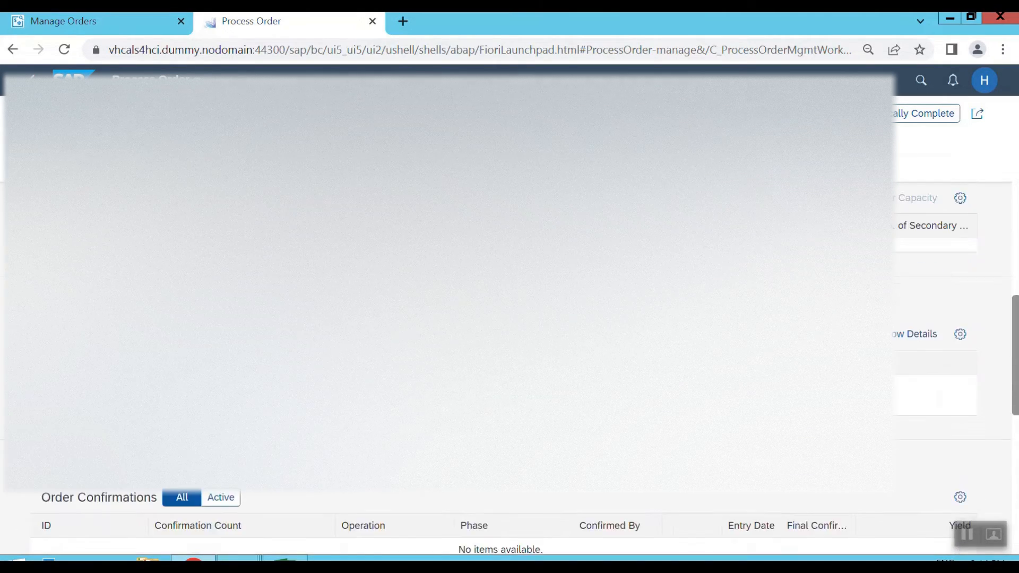
pyautogui.scroll(3, 510, 319)
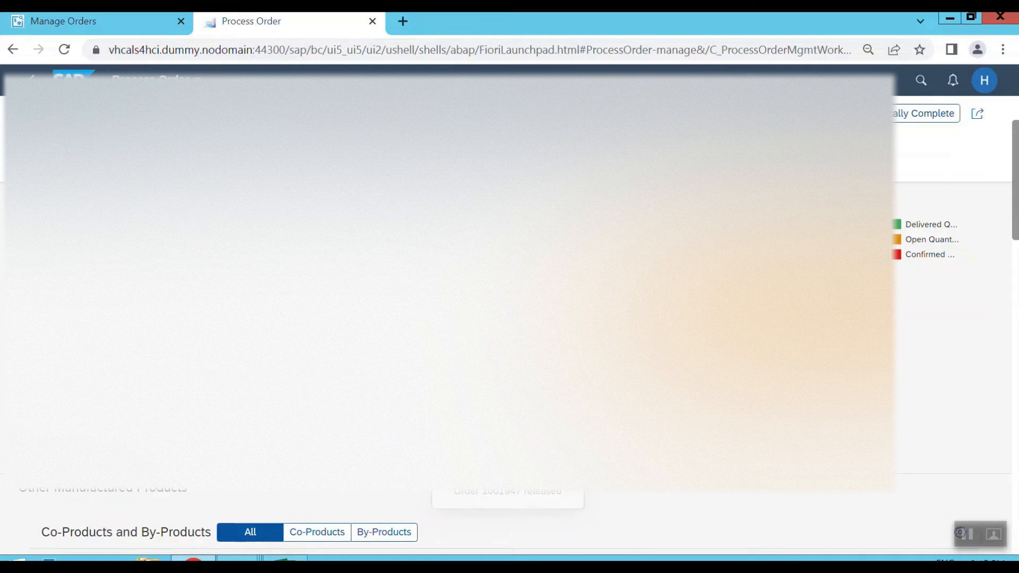
# Check the released order's overall status and the status of its operations in Manage Orders.
pyautogui.click(91, 26)
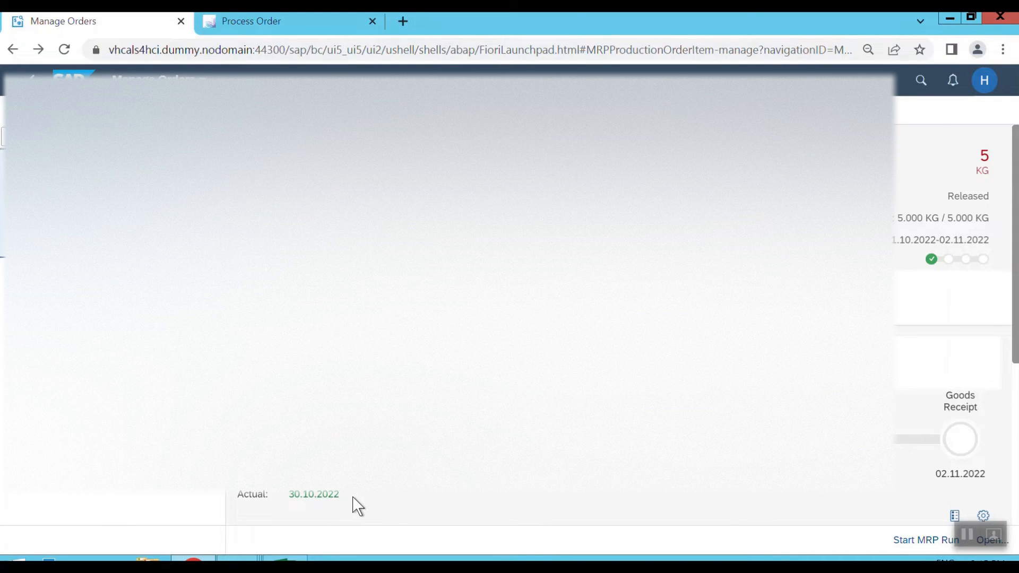
pyautogui.scroll(-3, 359, 506)
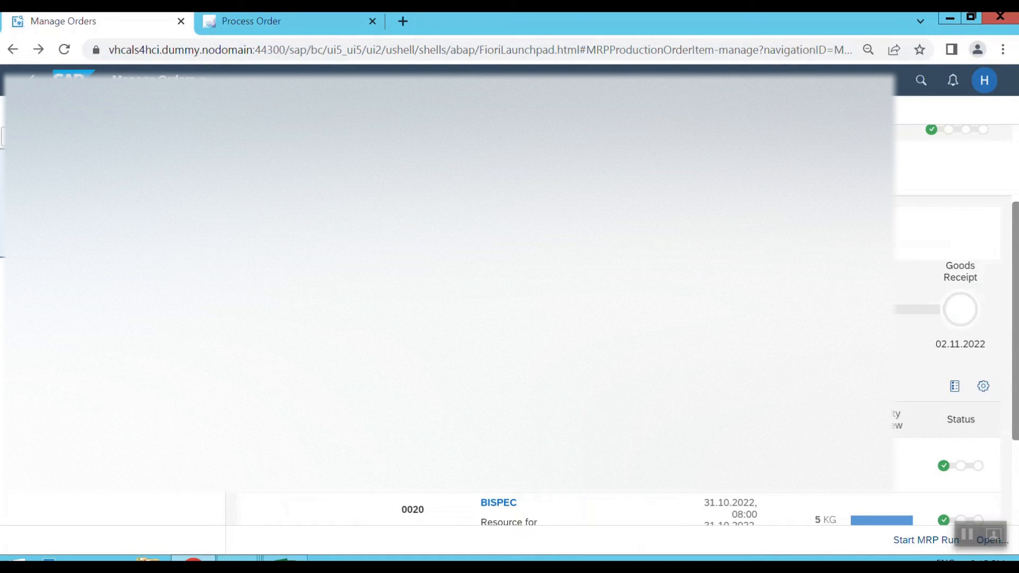
pyautogui.scroll(-2, 359, 507)
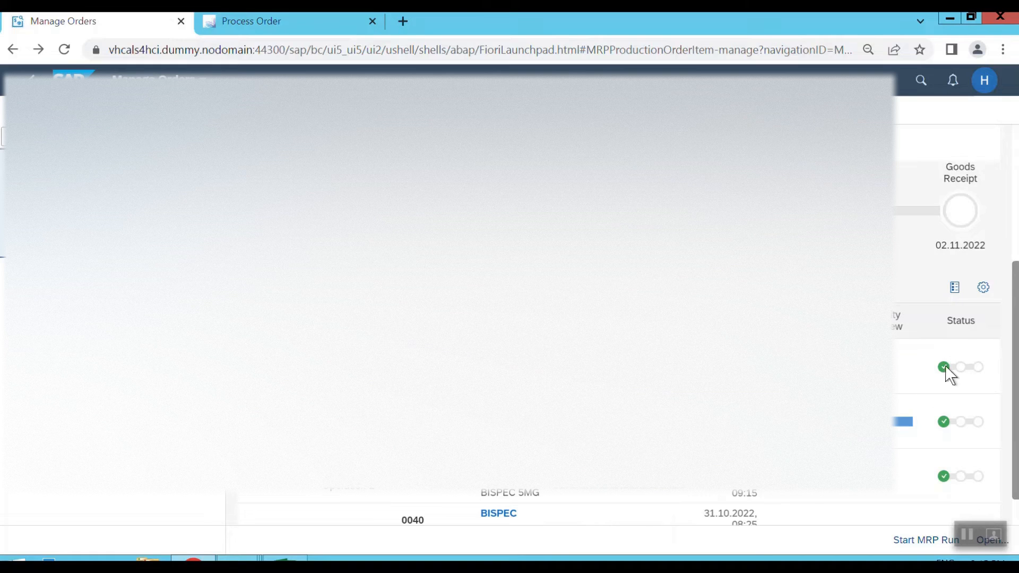
pyautogui.moveTo(948, 483)
# Return to the Process Order page and open the details of operation 0010 from the order schedule.
pyautogui.click(273, 22)
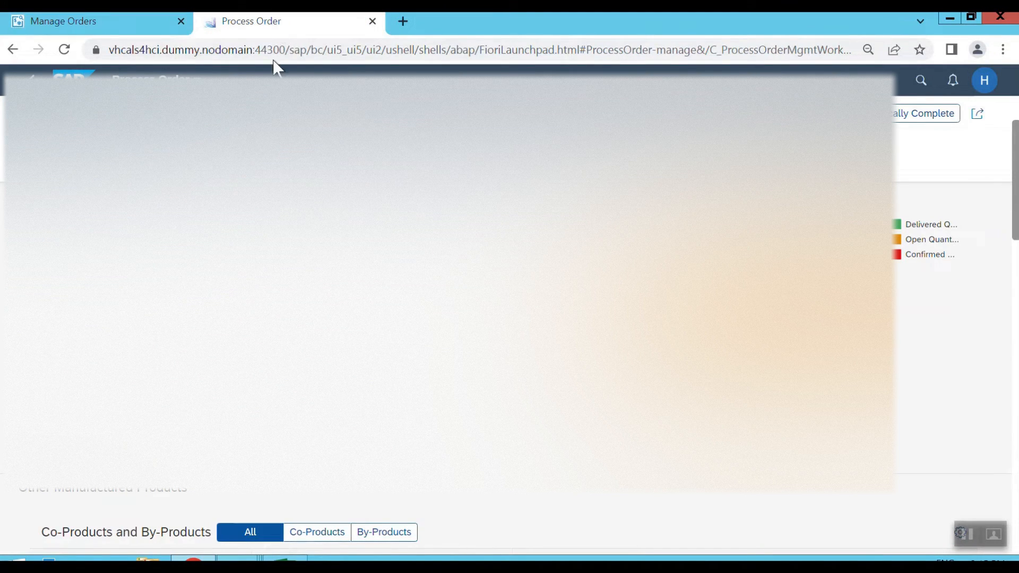
pyautogui.scroll(-10, 509, 318)
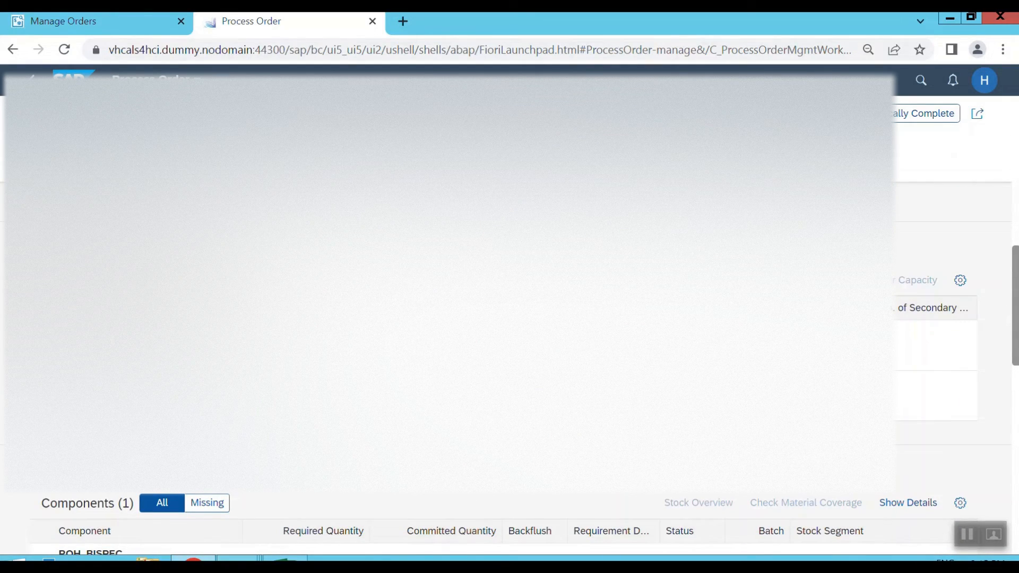
pyautogui.click(45, 345)
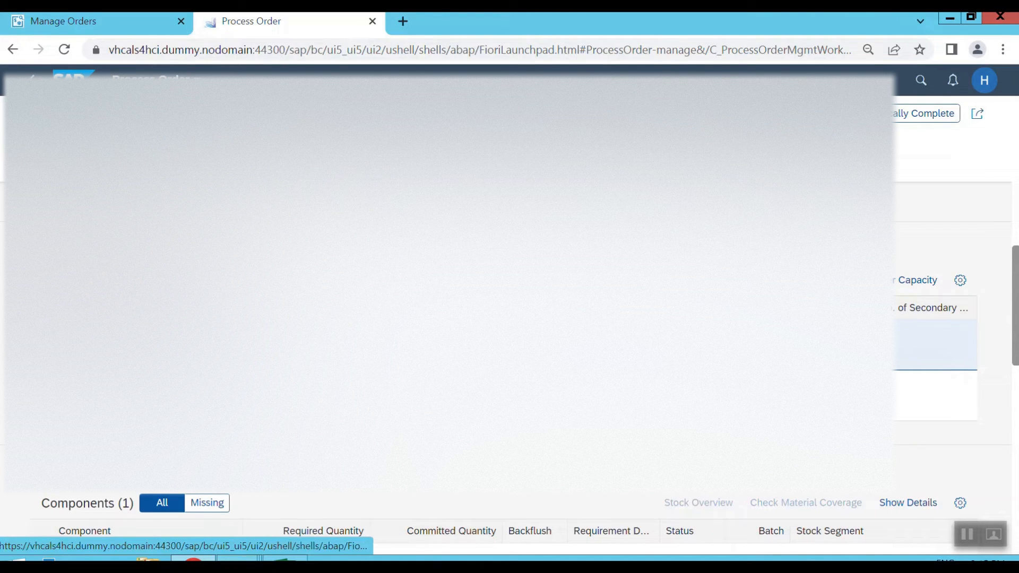
pyautogui.click(77, 344)
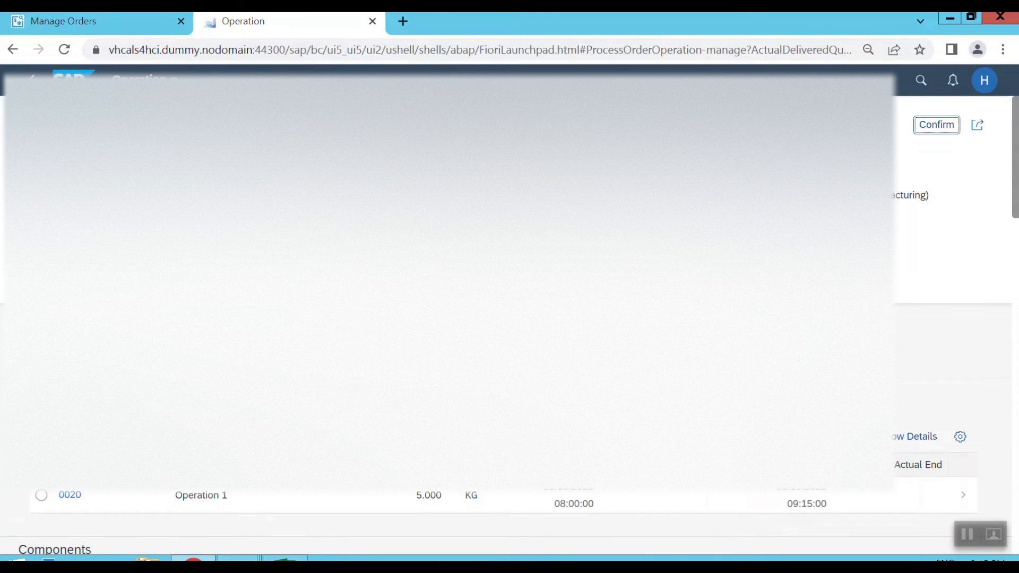
# Examine the operation's phases, components, secondary resources, related operations, confirmations, goods movements and inspection lots.
pyautogui.scroll(-1, 504, 329)
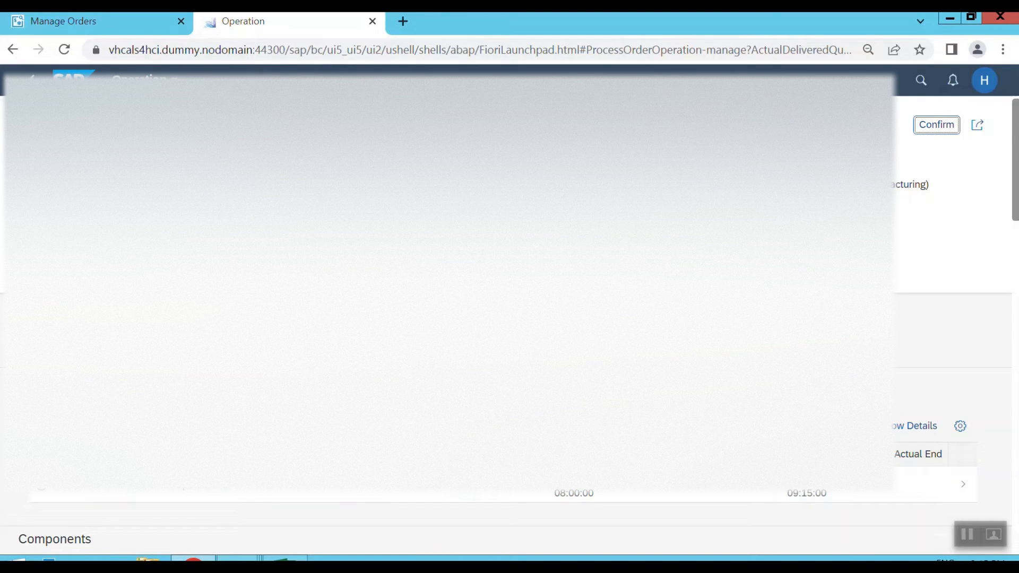
pyautogui.scroll(-2, 934, 372)
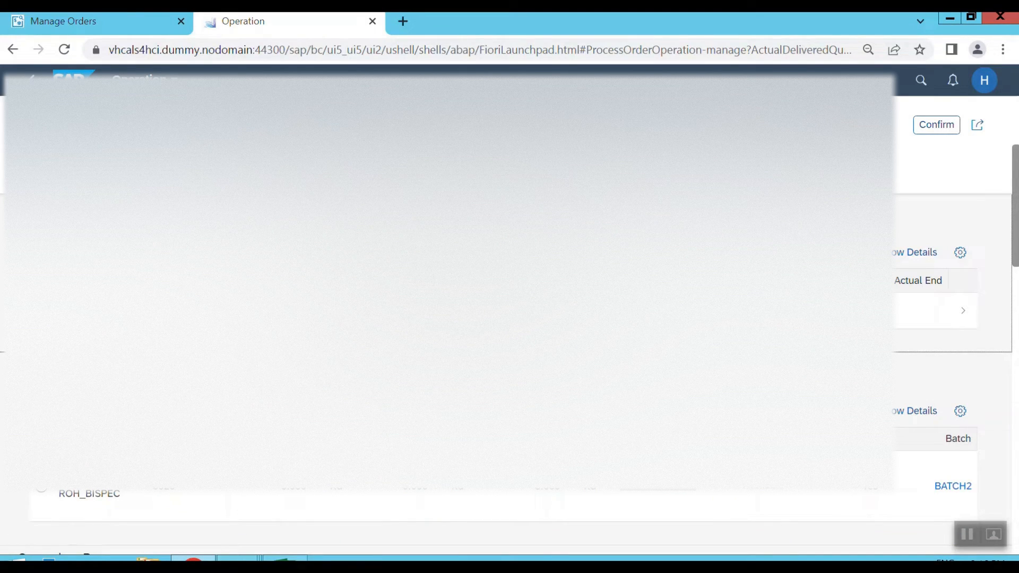
pyautogui.scroll(-1, 950, 318)
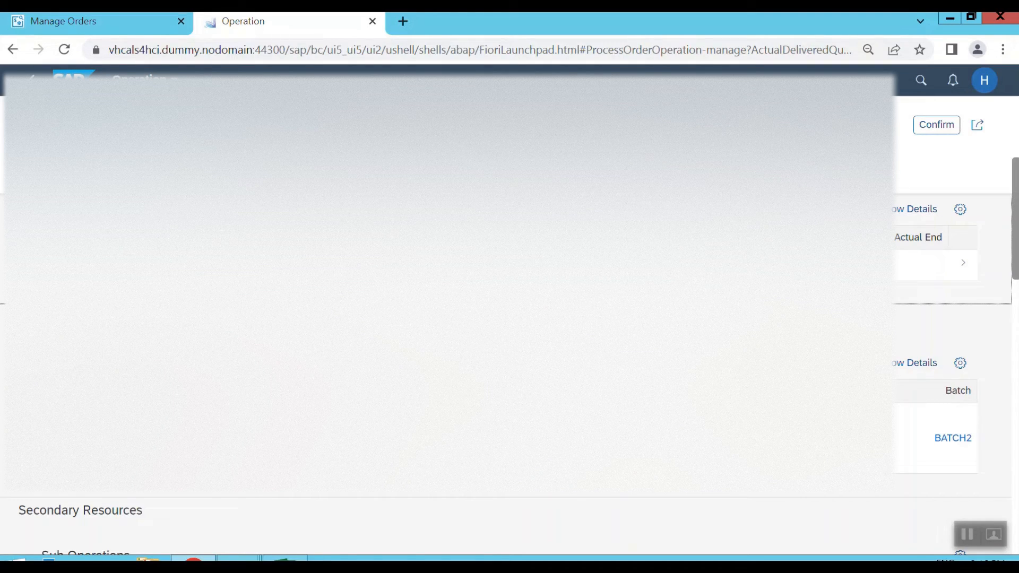
pyautogui.scroll(-3, 509, 318)
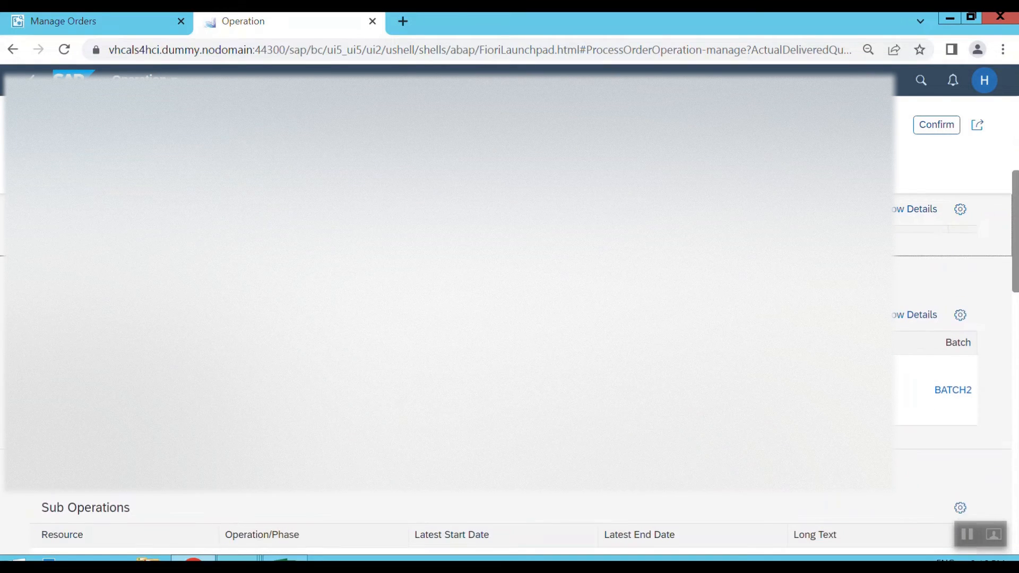
pyautogui.scroll(-1, 934, 318)
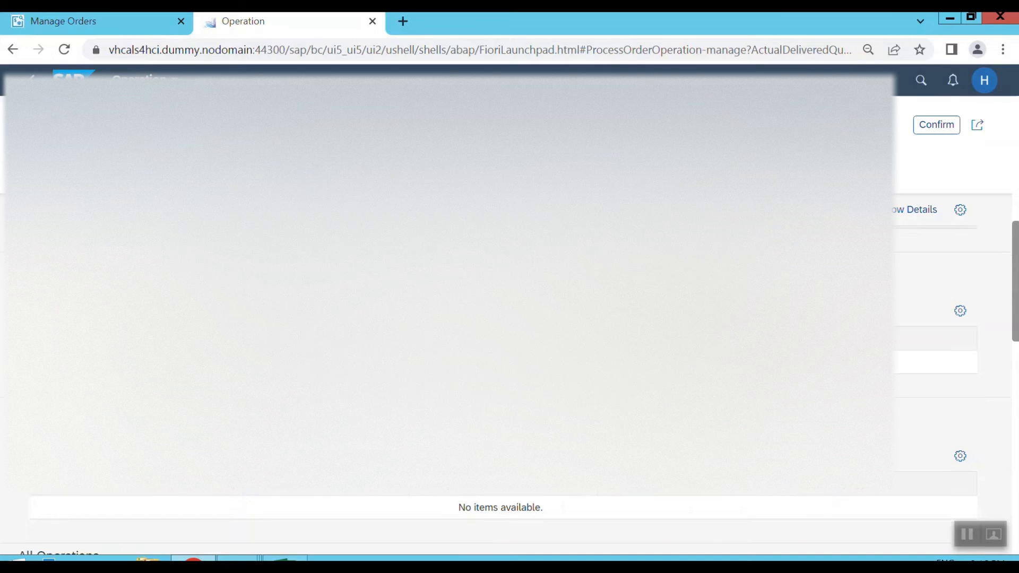
pyautogui.scroll(-1, 934, 318)
pyautogui.scroll(-1, 934, 318)
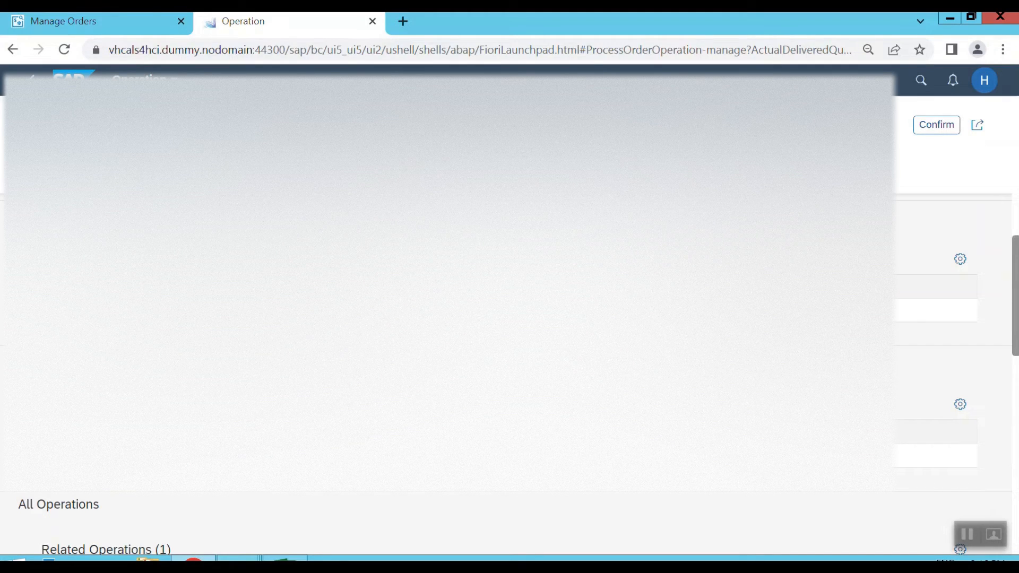
pyautogui.scroll(-5, 510, 477)
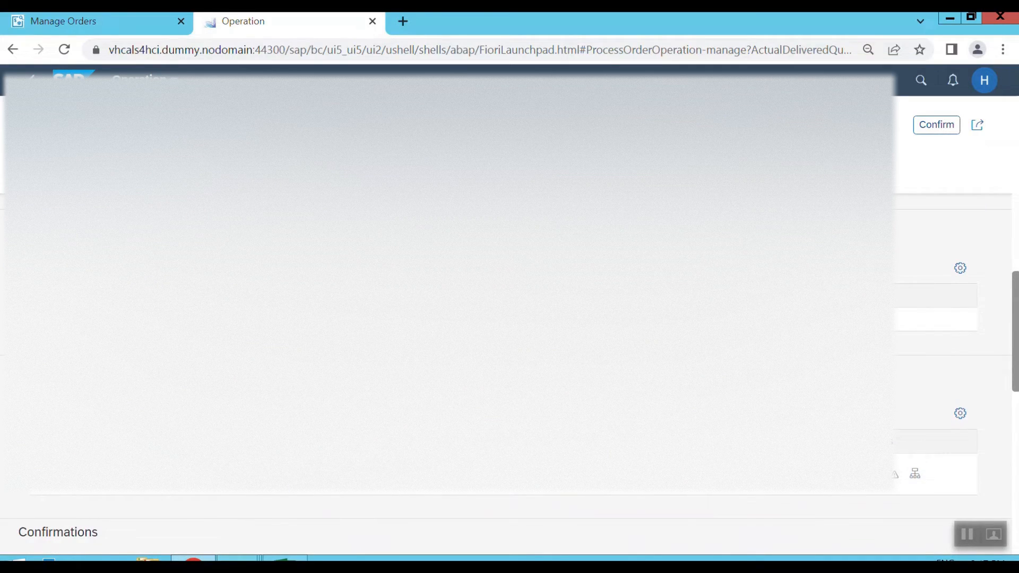
pyautogui.scroll(-1, 510, 318)
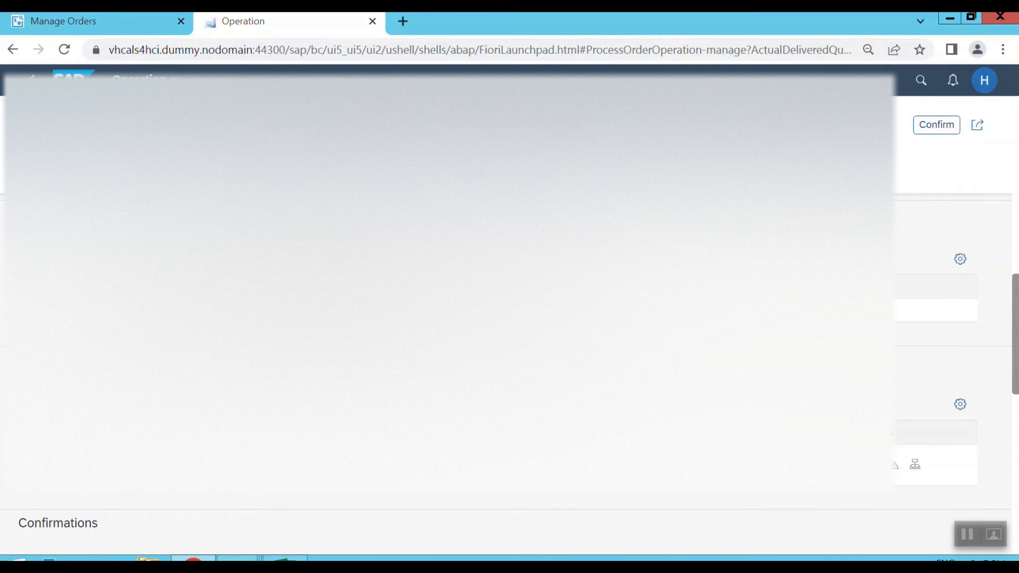
pyautogui.scroll(-3, 510, 319)
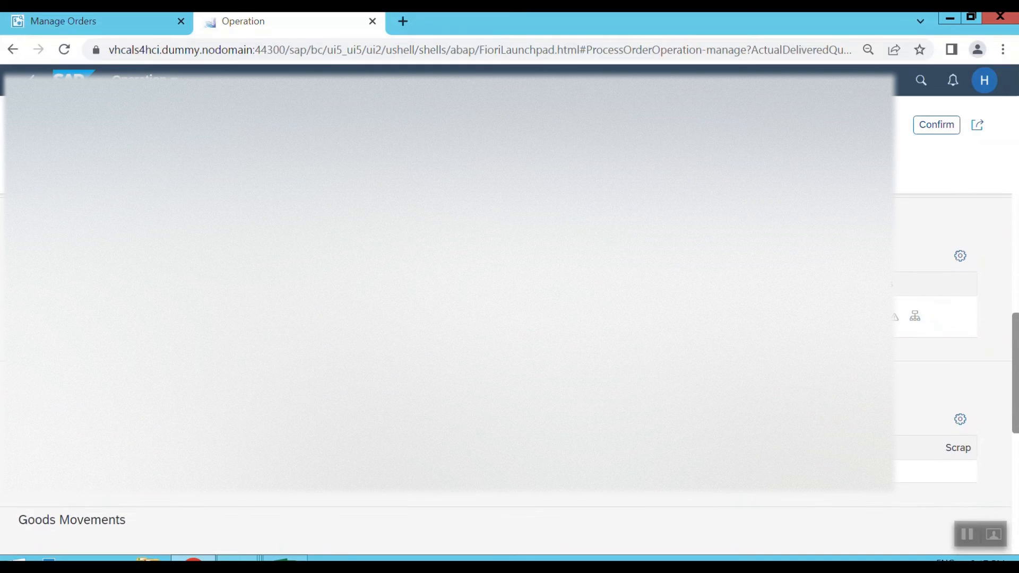
pyautogui.scroll(-1, 510, 319)
pyautogui.scroll(-3, 510, 319)
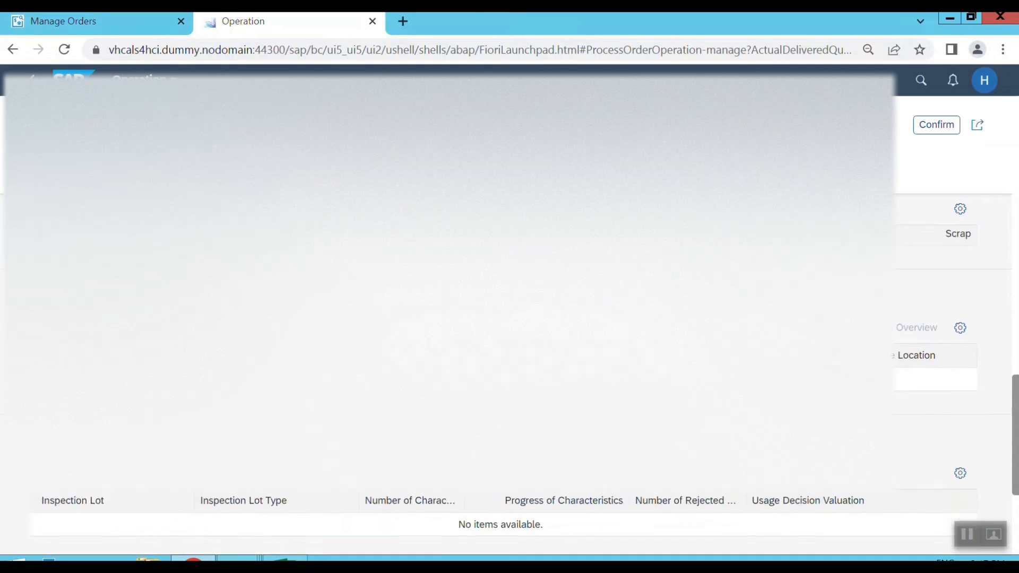
pyautogui.scroll(-1, 934, 319)
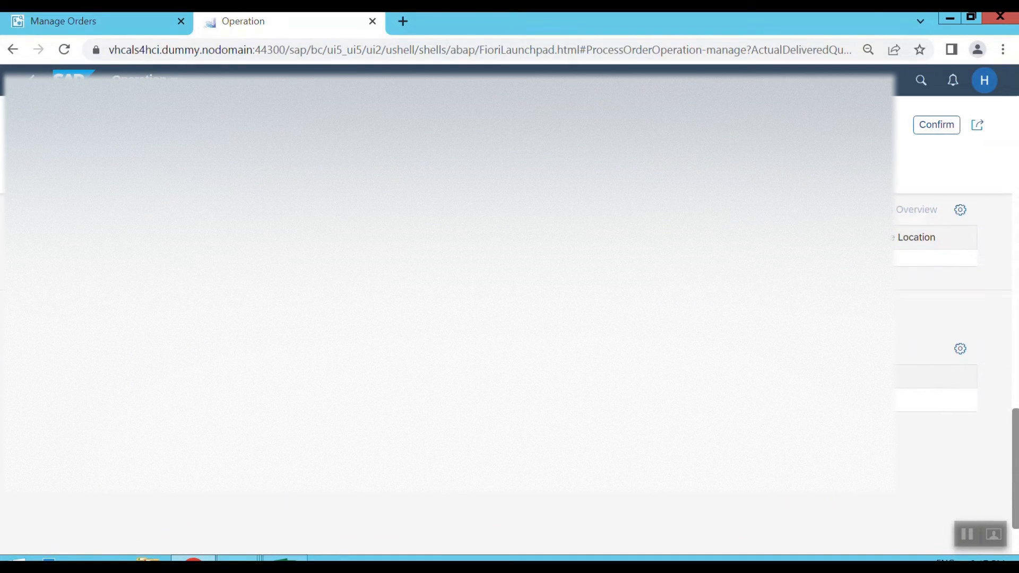
# Try to confirm operation 0010, and open the time ticket for its phase instead.
pyautogui.scroll(10, 510, 318)
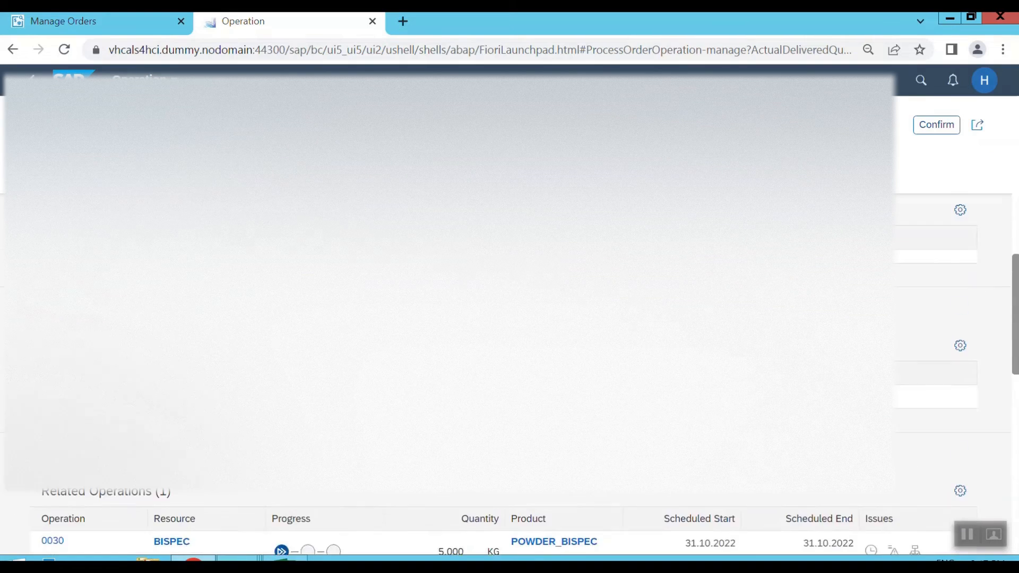
pyautogui.scroll(1, 950, 319)
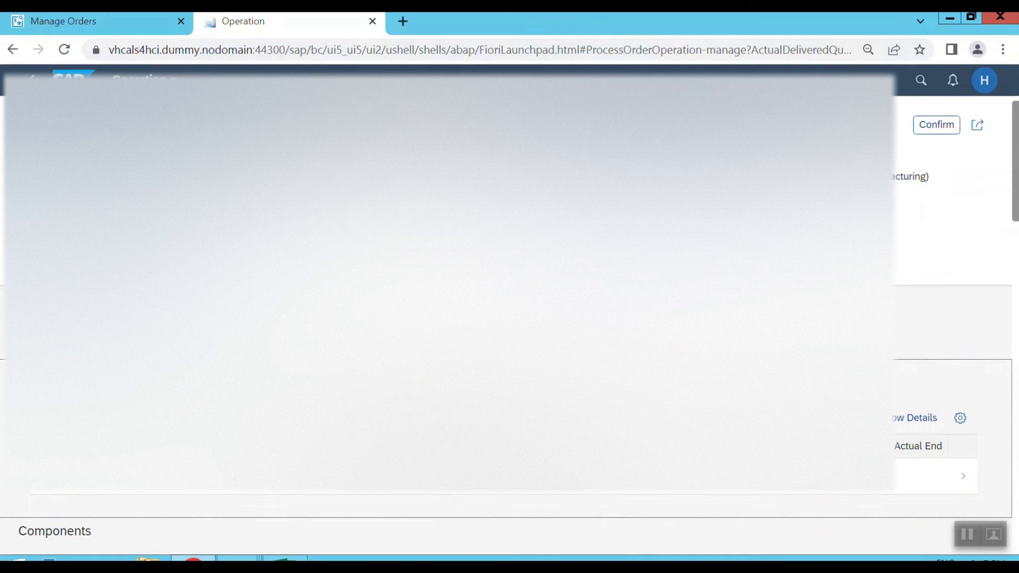
pyautogui.click(937, 125)
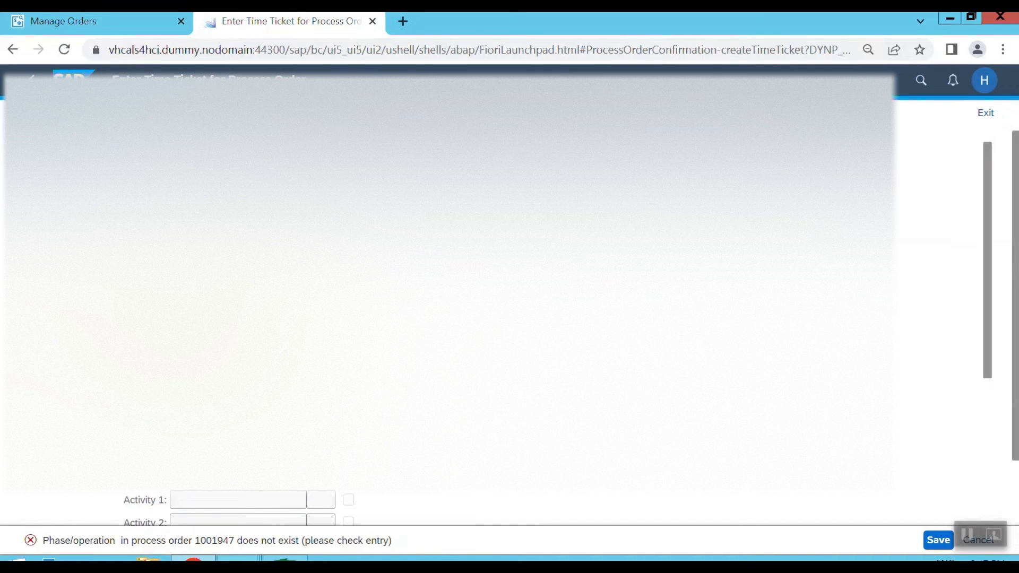
pyautogui.click(31, 80)
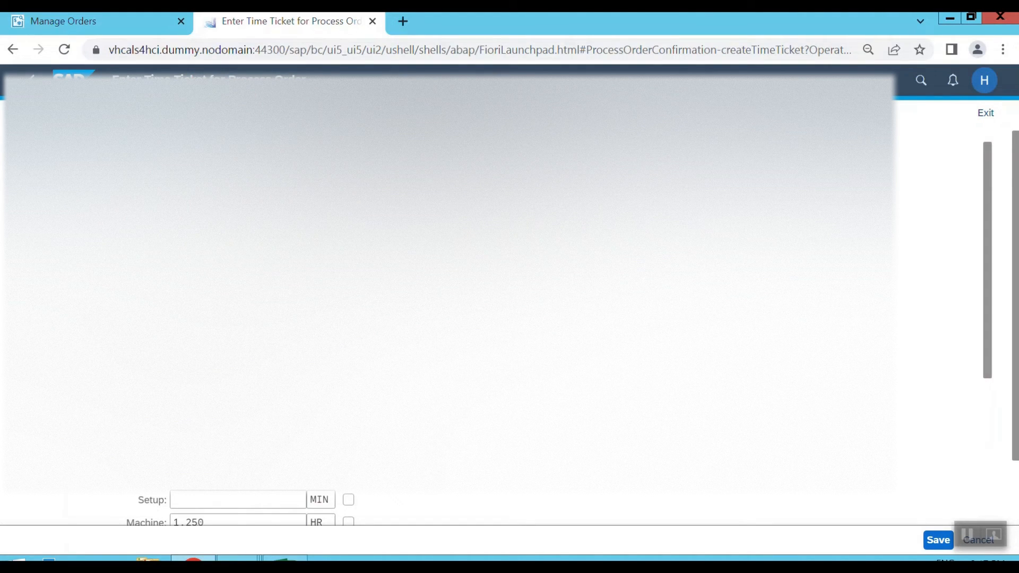
# Check the activity values in the time ticket for phase 0020 of operation 0010 and open its goods movements.
pyautogui.scroll(-3, 239, 504)
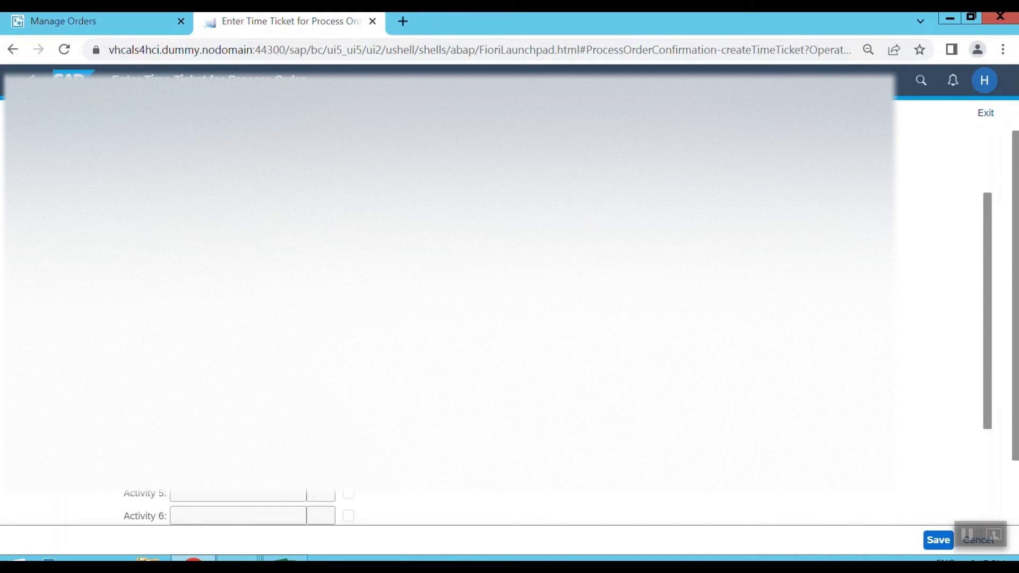
pyautogui.scroll(3, 239, 504)
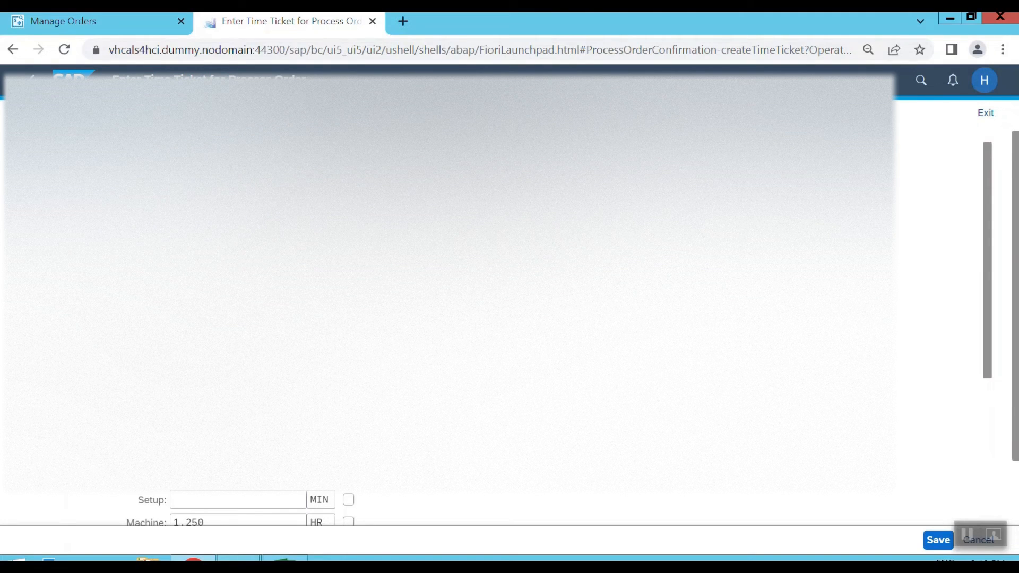
pyautogui.press('Return')
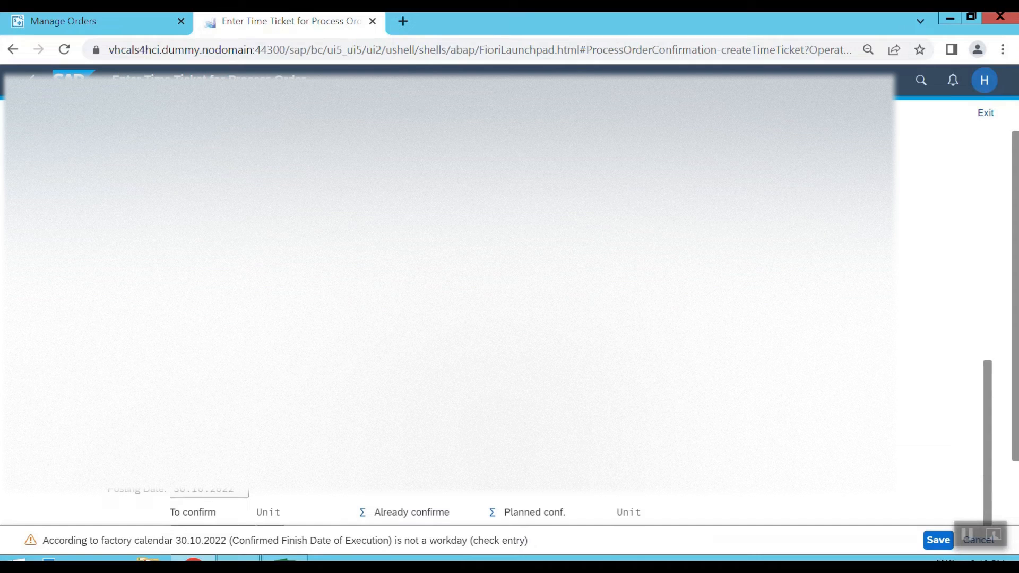
pyautogui.press('Return')
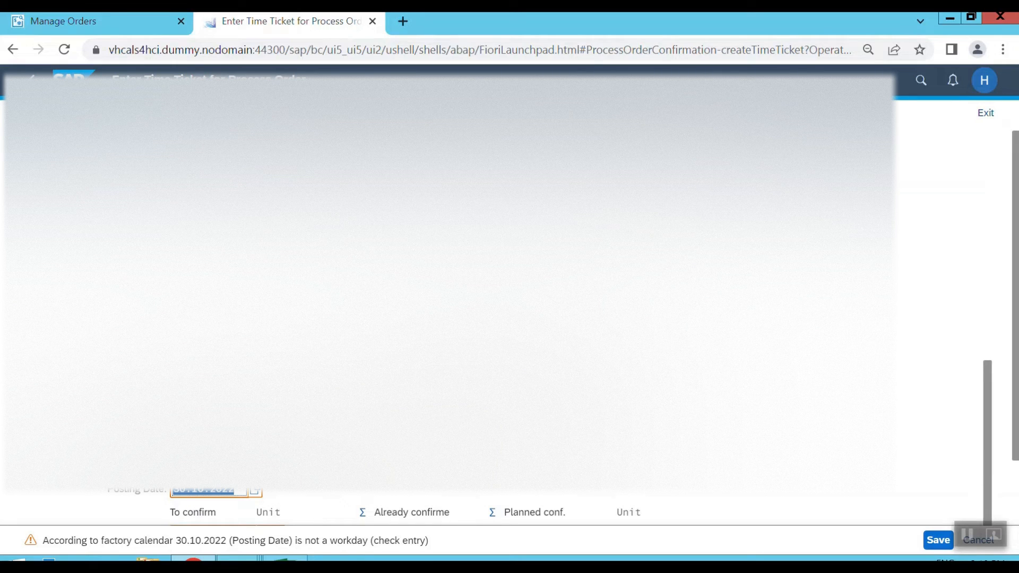
pyautogui.press('Return')
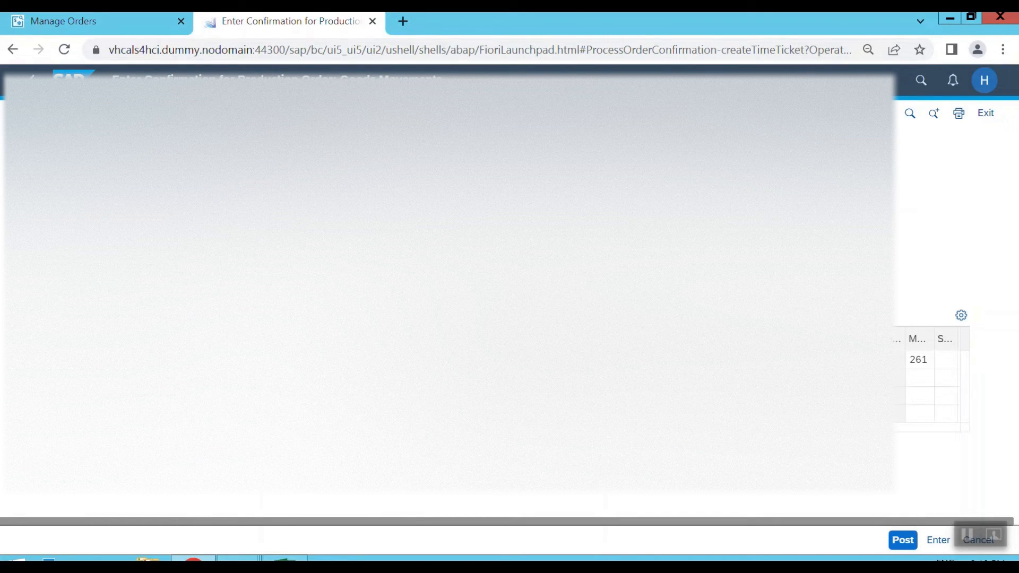
# Review the goods issue item with movement type 261 and save the phase's time ticket confirmation.
pyautogui.click(913, 357)
pyautogui.click(929, 381)
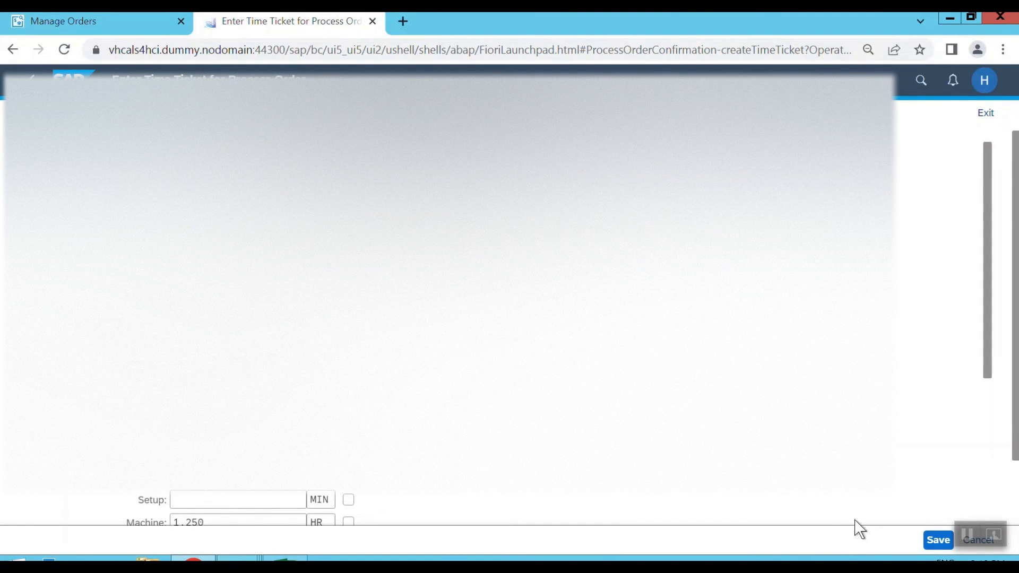
pyautogui.click(937, 542)
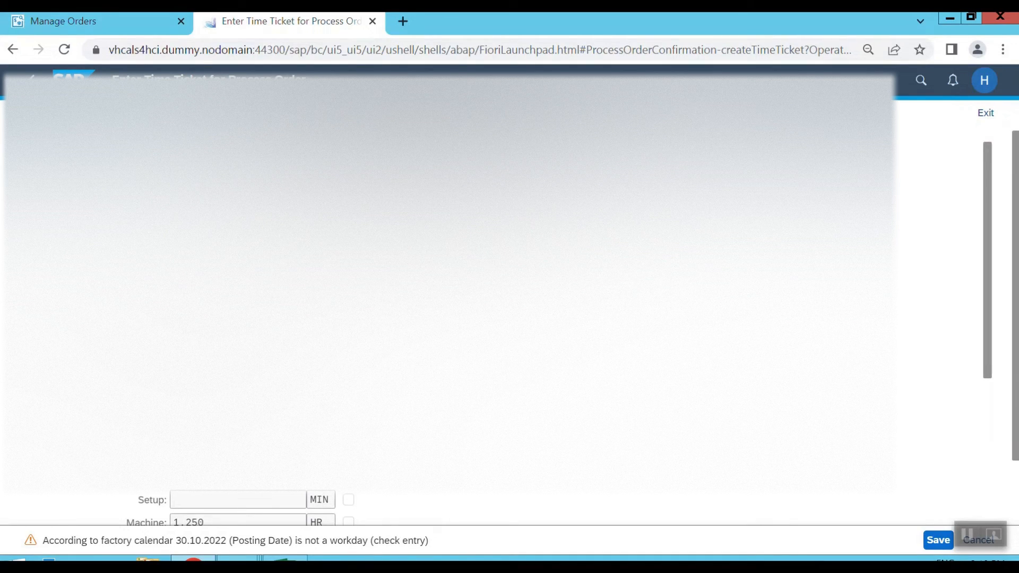
pyautogui.click(933, 543)
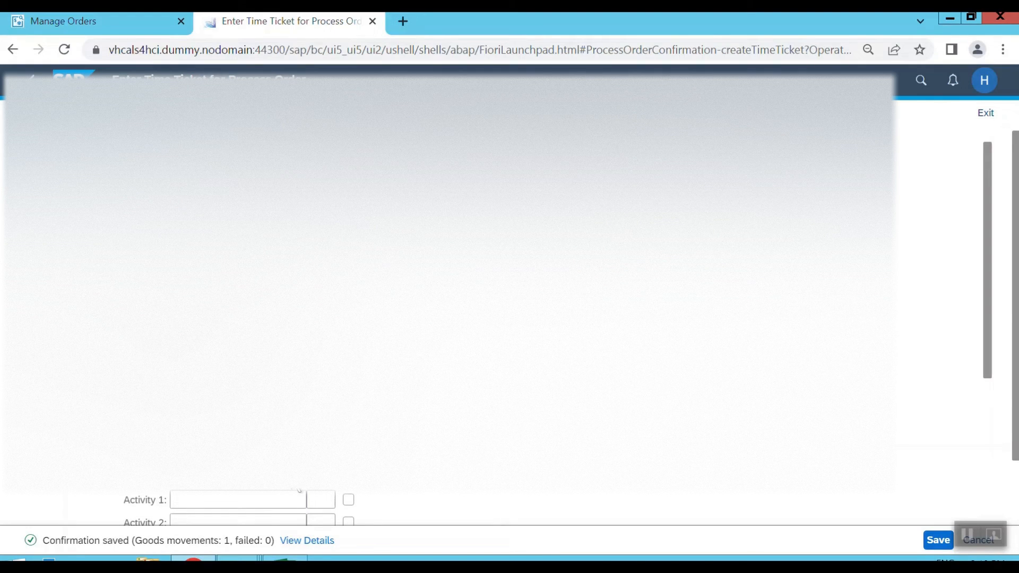
# Check the status of operation 0010 and its phase against the remaining operations in Manage Orders.
pyautogui.click(104, 25)
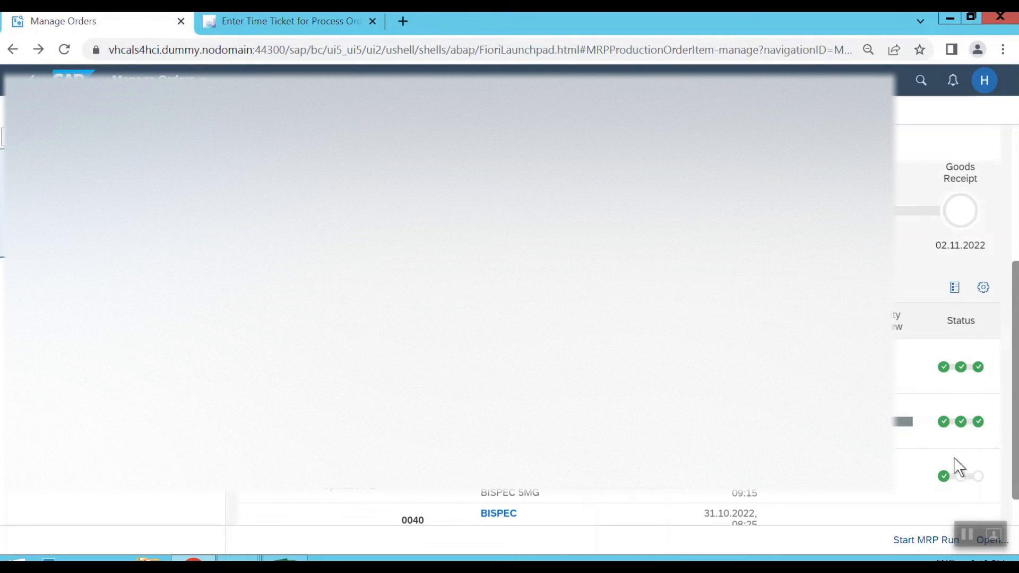
pyautogui.scroll(-1, 960, 467)
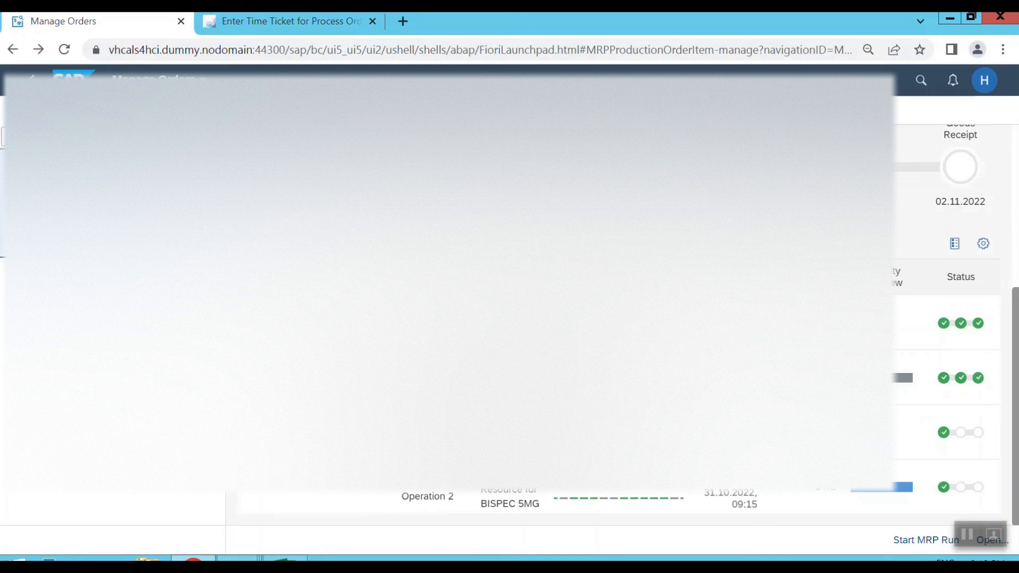
pyautogui.scroll(1, 959, 371)
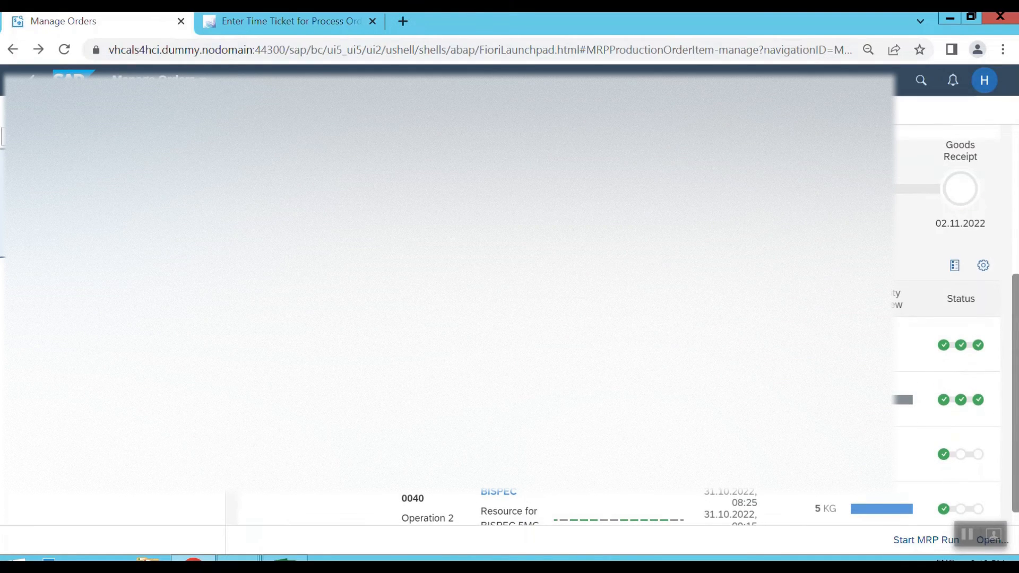
pyautogui.click(282, 24)
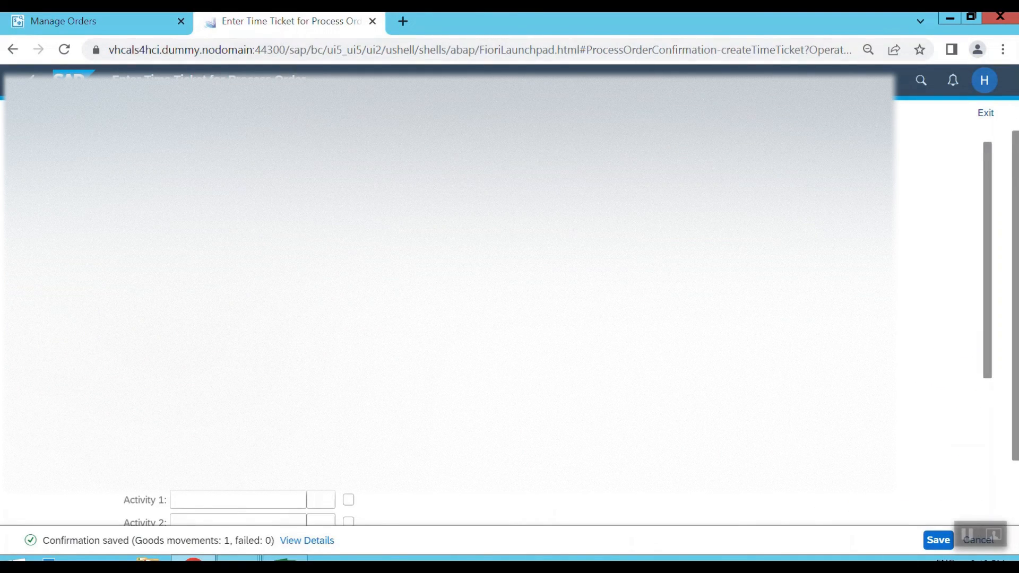
# Return to operation 0010's details and examine its posted confirmation, goods movement and related operations.
pyautogui.click(31, 80)
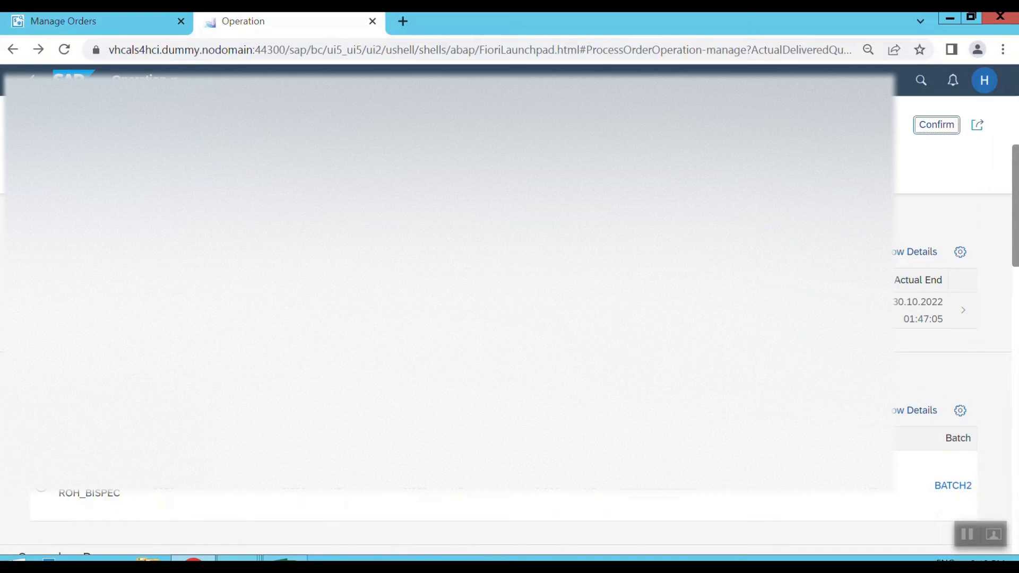
pyautogui.scroll(-8, 934, 318)
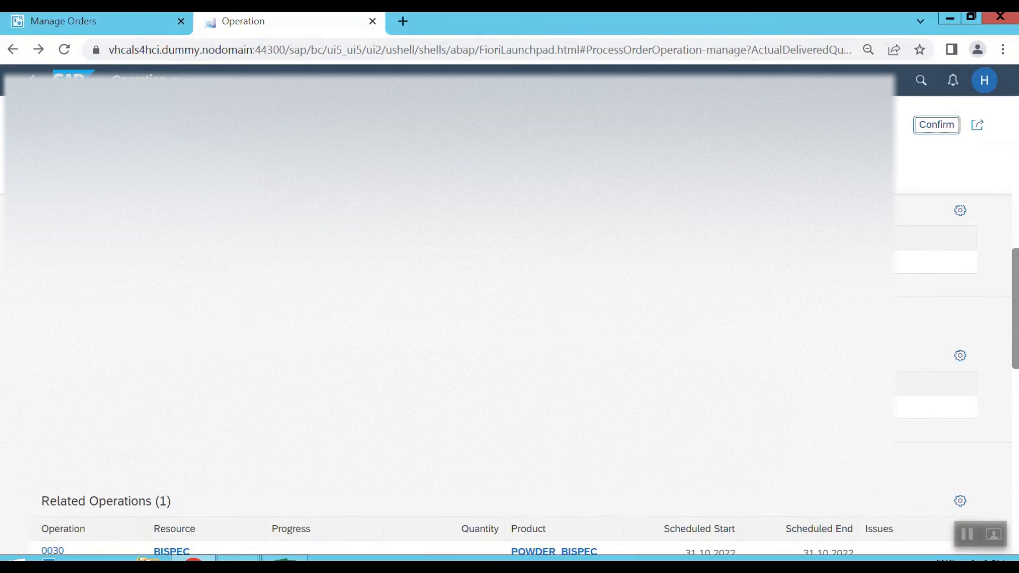
pyautogui.scroll(-6, 935, 319)
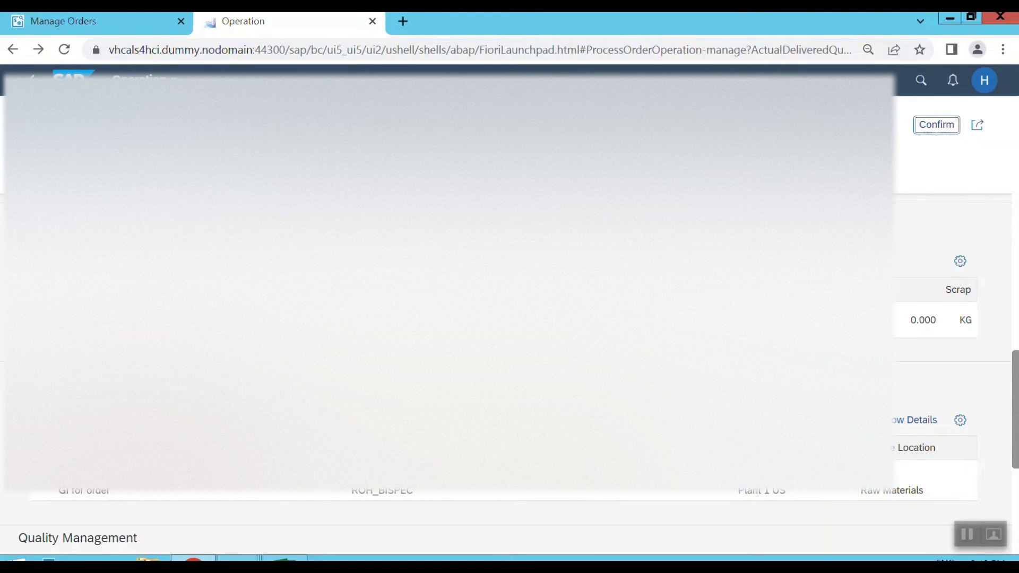
pyautogui.scroll(-4, 935, 319)
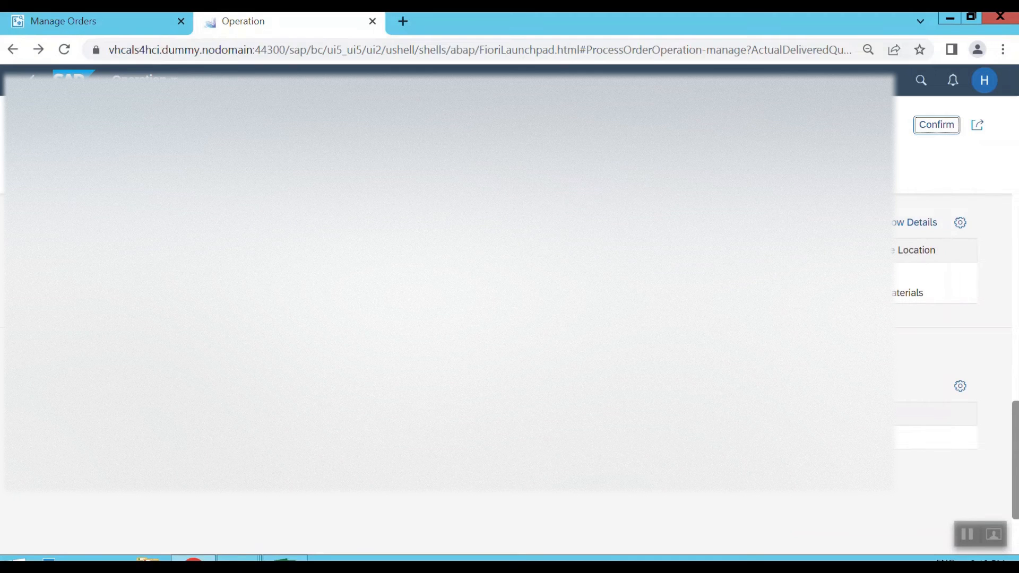
pyautogui.scroll(4, 934, 318)
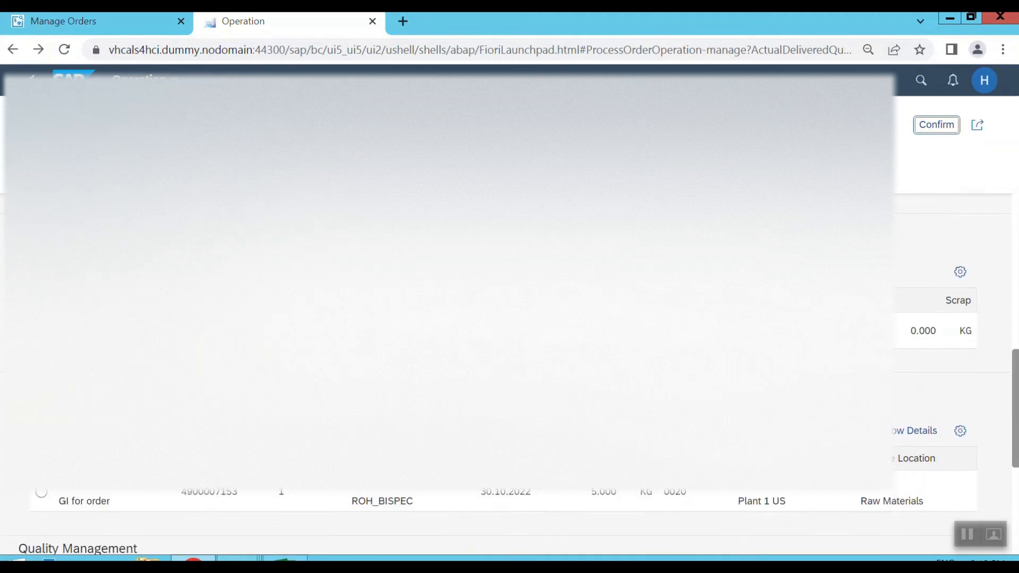
pyautogui.scroll(4, 934, 319)
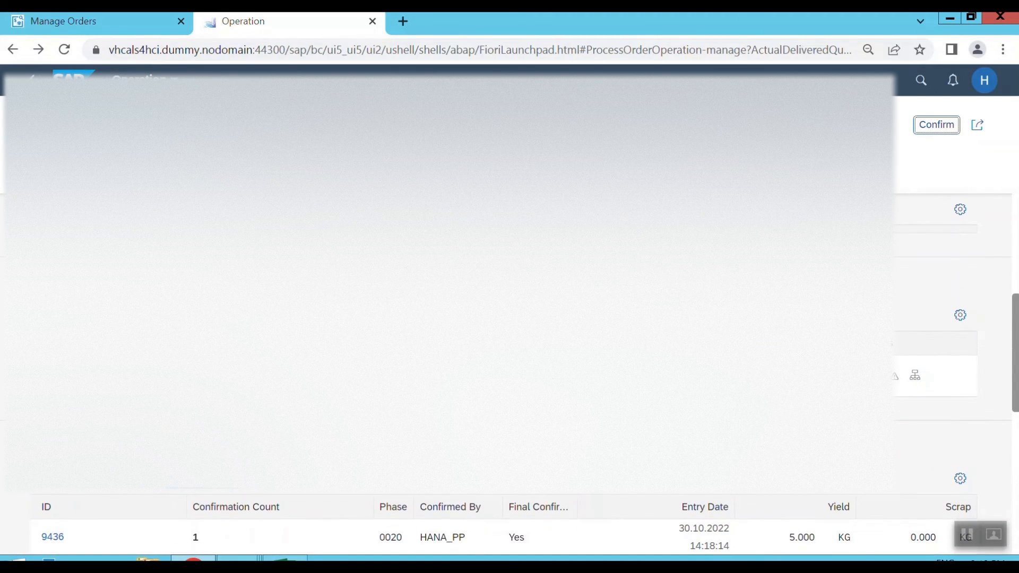
# Open related operation 0030 and save the time ticket confirmation for its phase 0040.
pyautogui.click(63, 375)
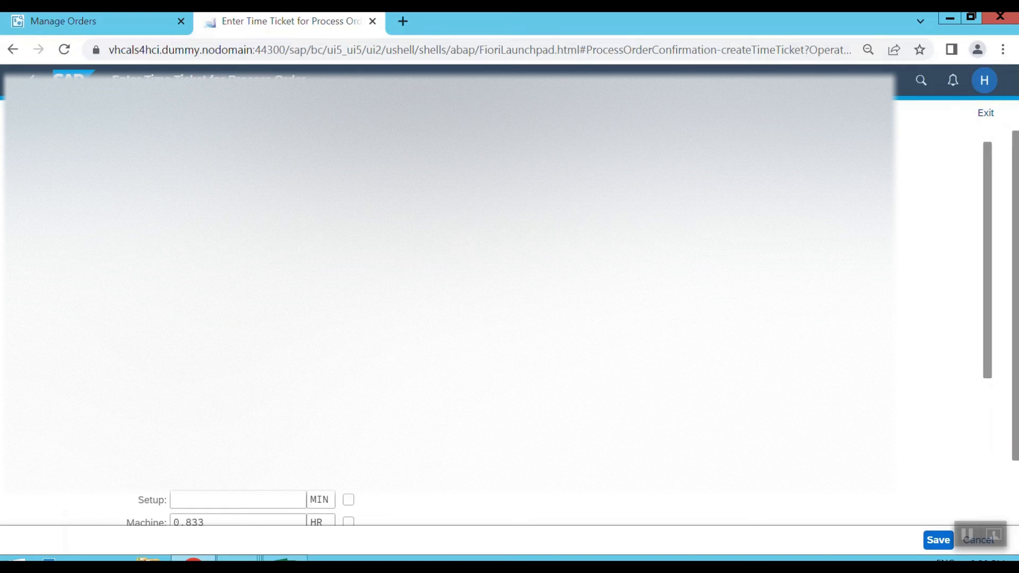
pyautogui.scroll(-2, 451, 297)
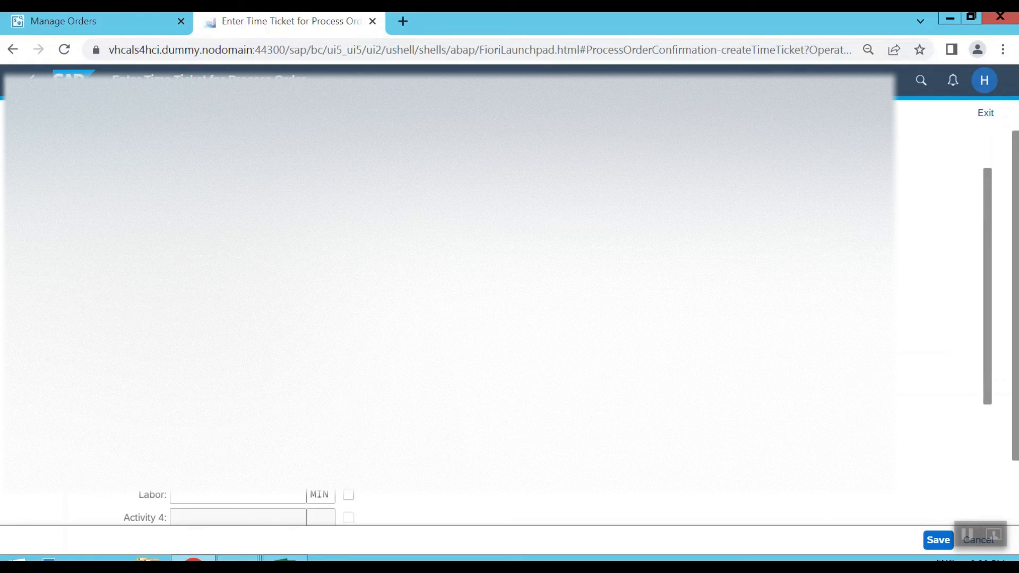
pyautogui.click(930, 539)
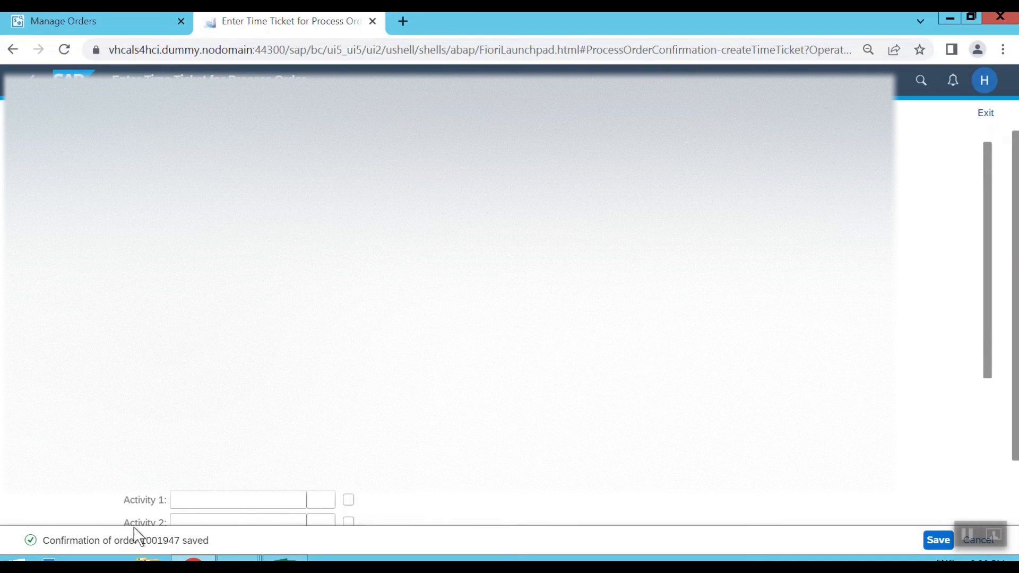
# Check the status of all operations and phases in Manage Orders, including operation 0030 and phase 0040.
pyautogui.click(102, 24)
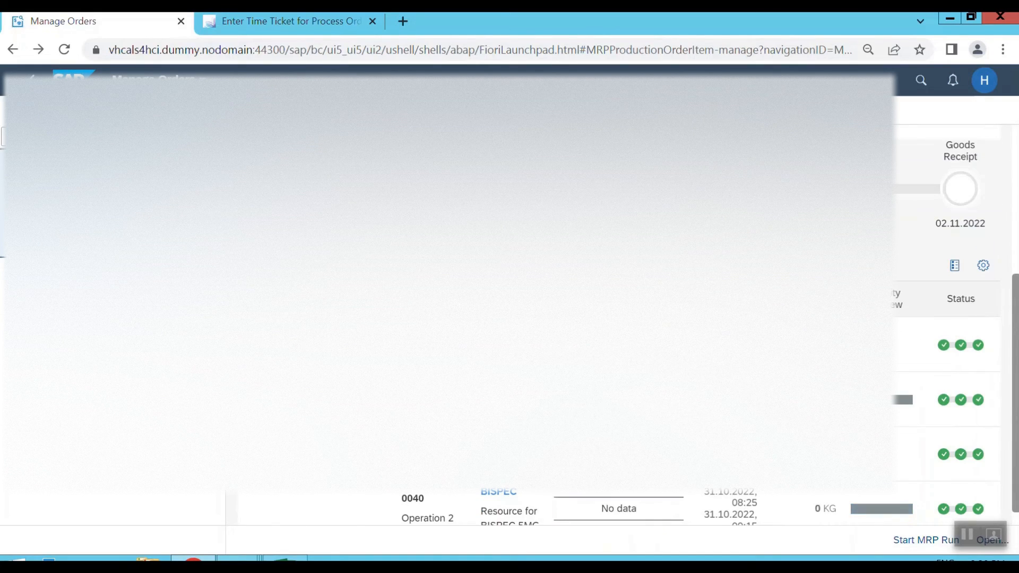
pyautogui.scroll(-1, 509, 297)
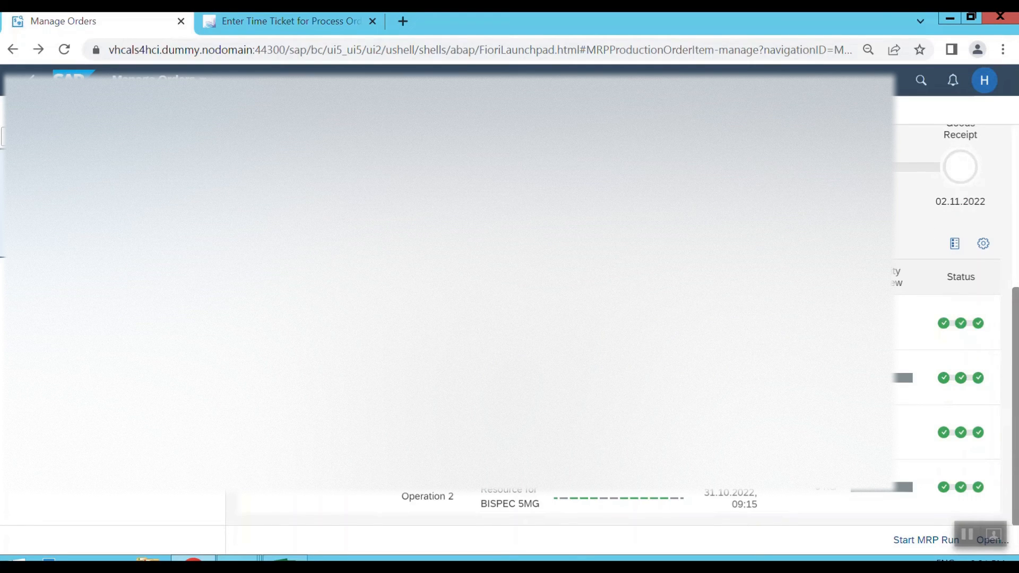
pyautogui.scroll(1, 955, 319)
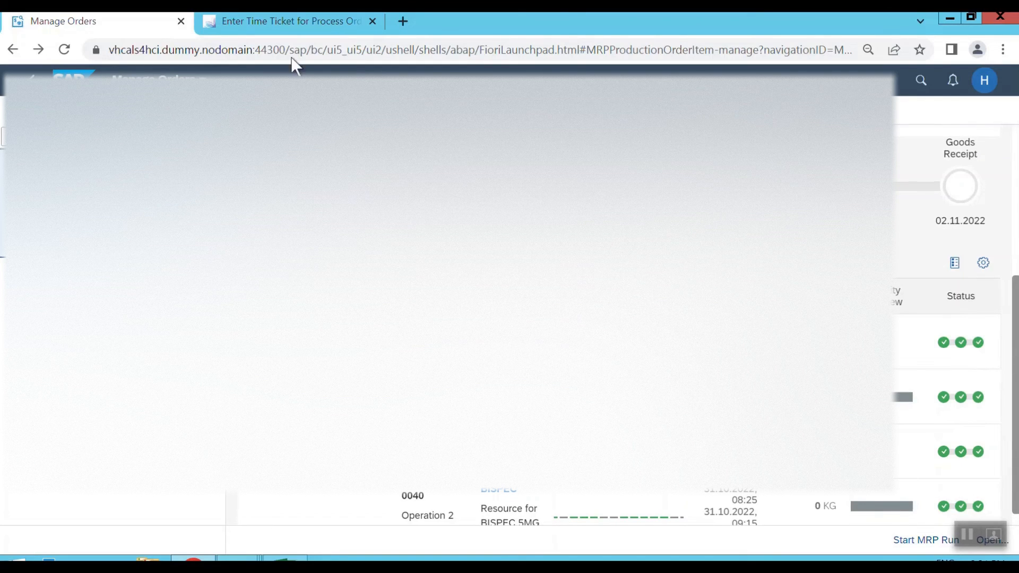
# Examine the process order's quantities, operation schedule, components, confirmations, goods movements and inspections on the Process Order page.
pyautogui.click(276, 23)
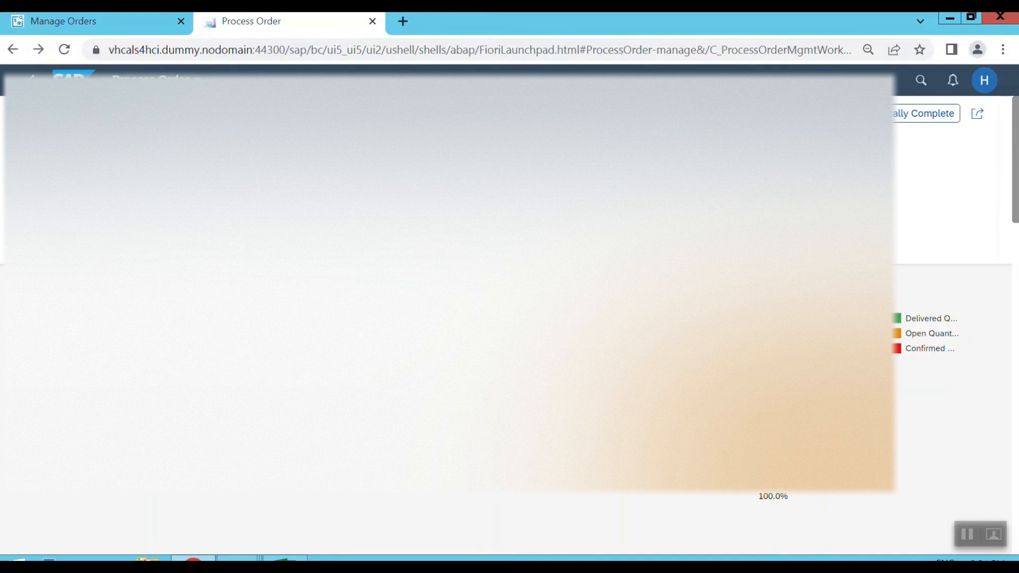
pyautogui.scroll(-2, 509, 319)
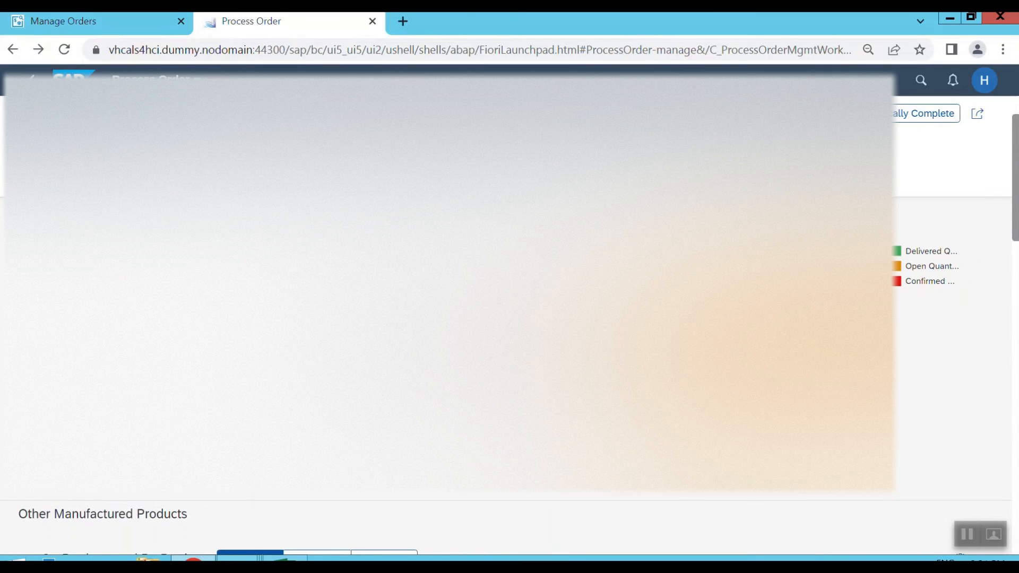
pyautogui.scroll(-2, 509, 318)
pyautogui.scroll(-5, 510, 319)
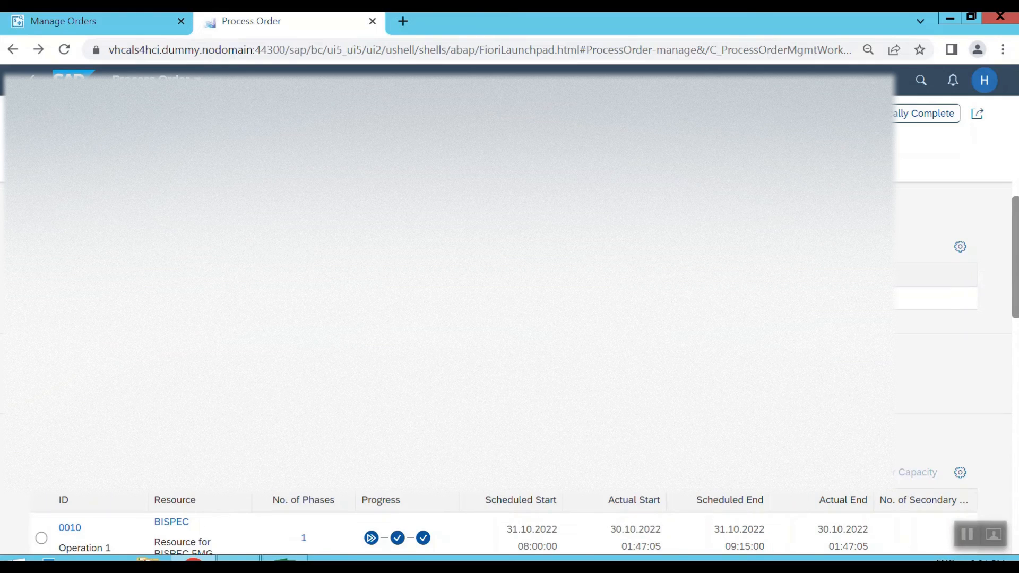
pyautogui.scroll(-4, 510, 318)
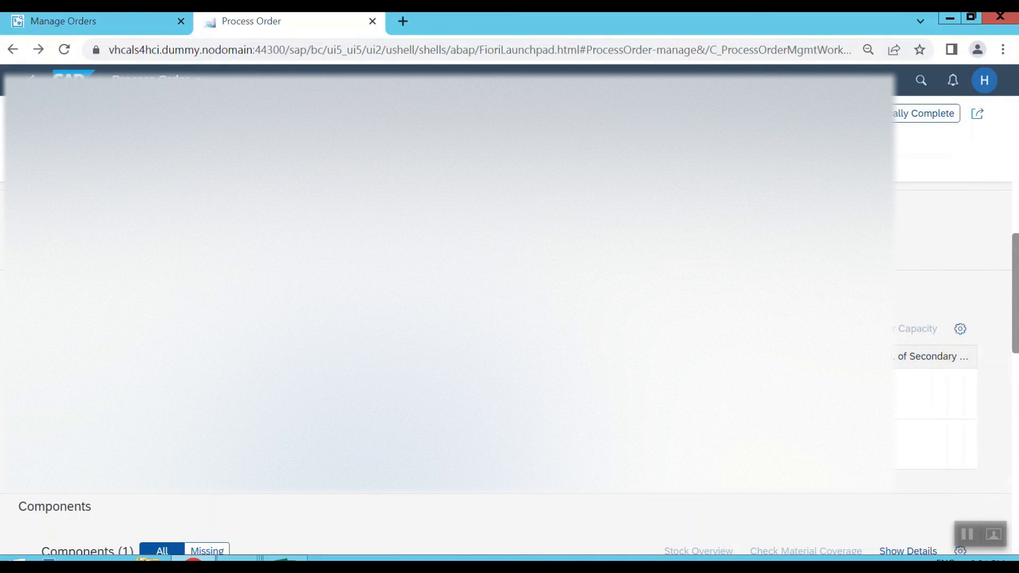
pyautogui.scroll(-8, 510, 318)
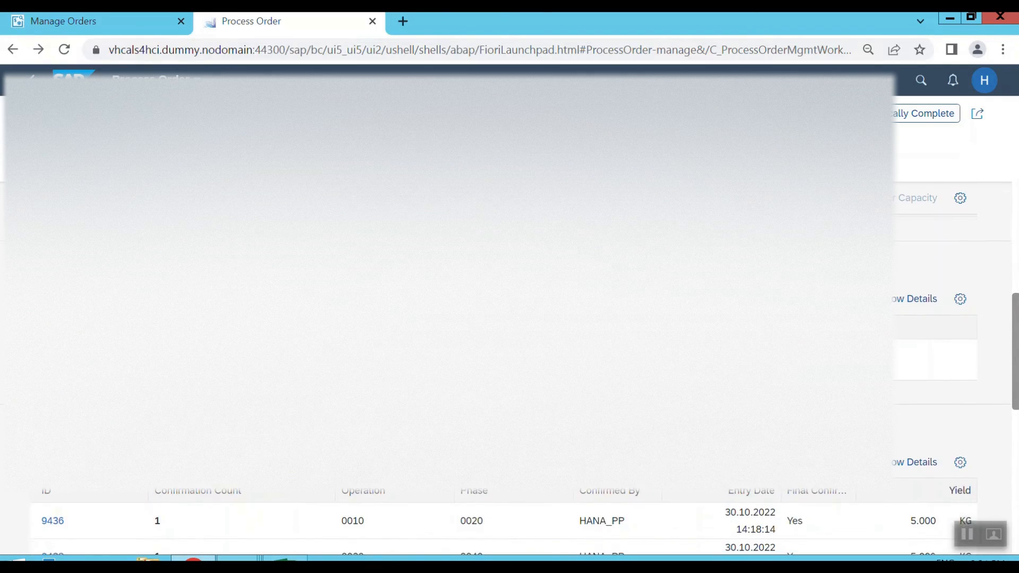
pyautogui.scroll(-2, 509, 318)
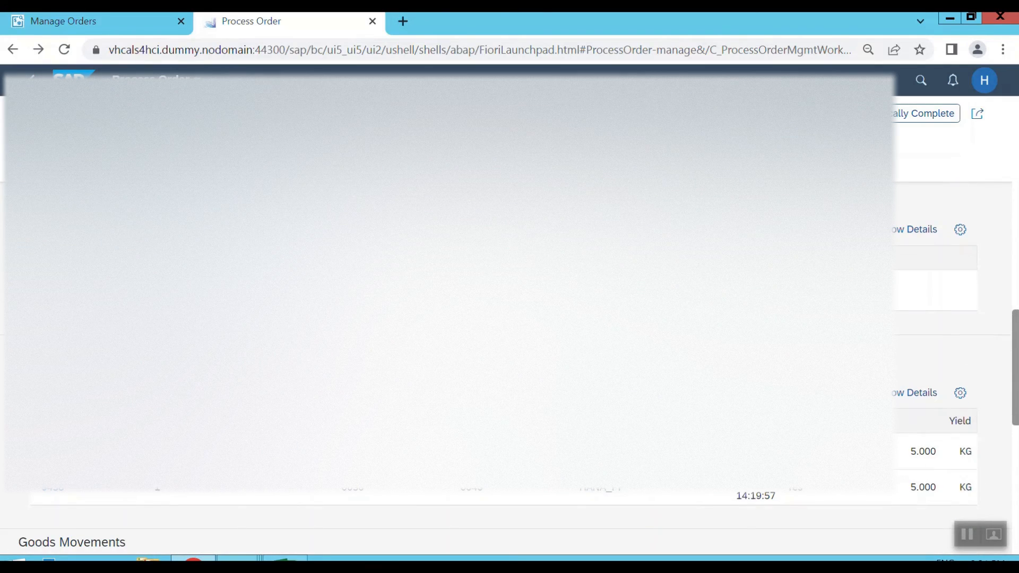
pyautogui.scroll(-1, 509, 318)
pyautogui.scroll(-1, 934, 371)
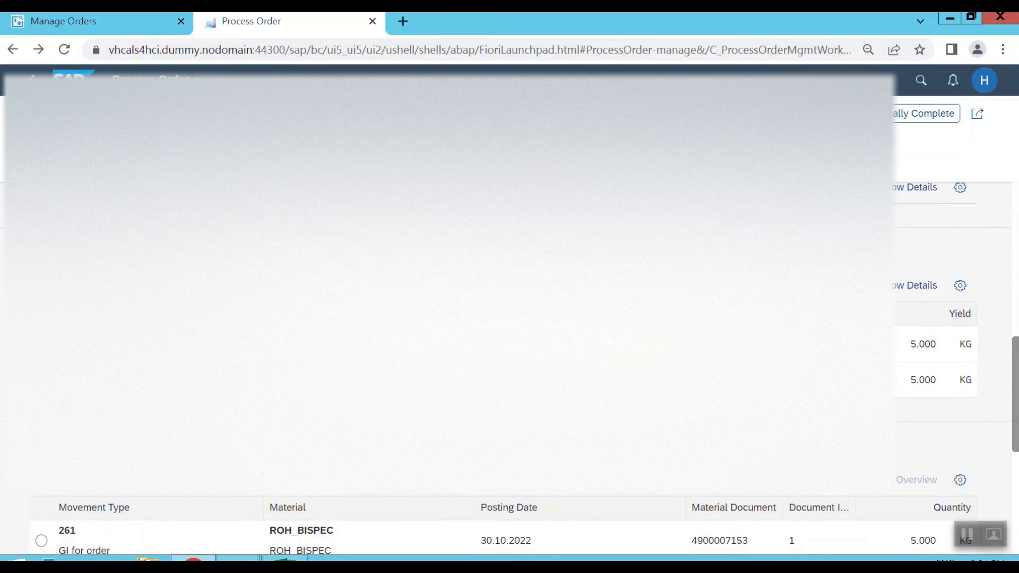
pyautogui.scroll(-2, 934, 345)
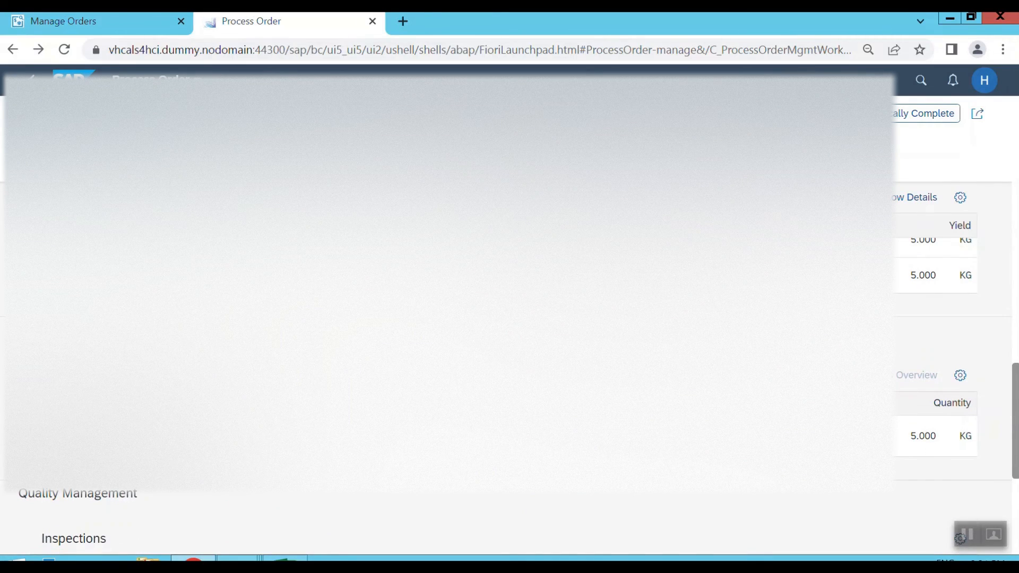
pyautogui.scroll(10, 934, 318)
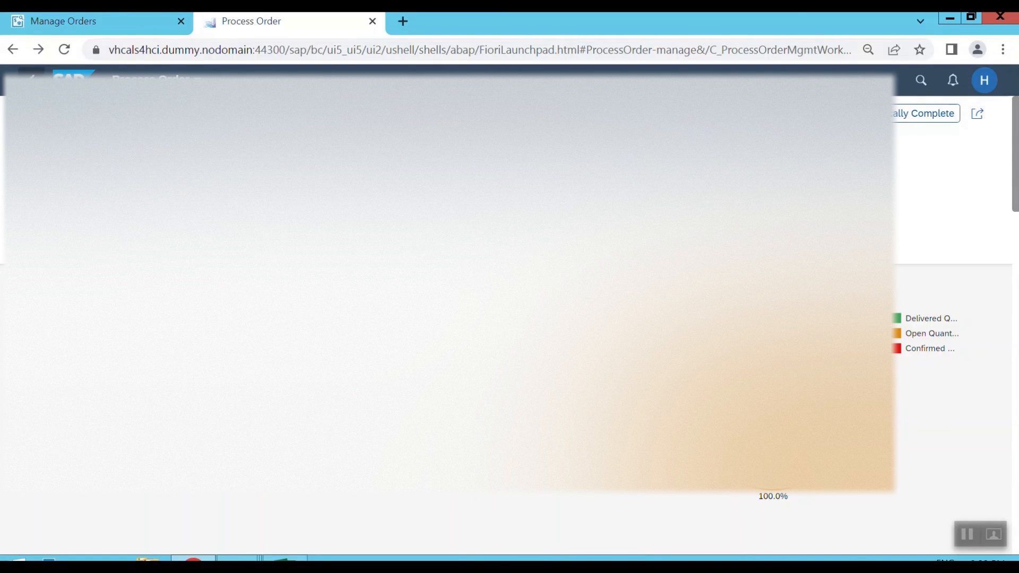
pyautogui.click(118, 24)
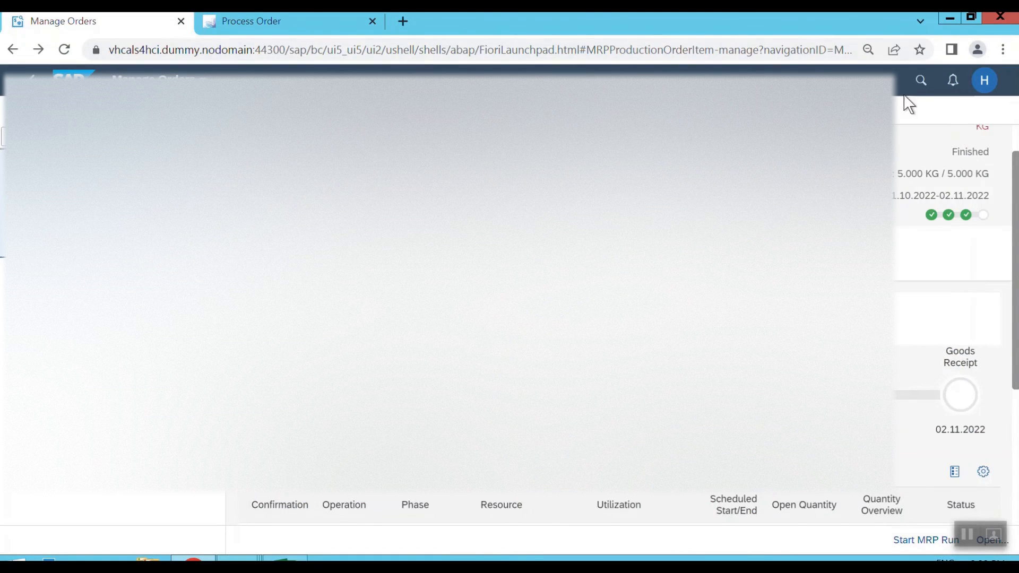
pyautogui.click(921, 85)
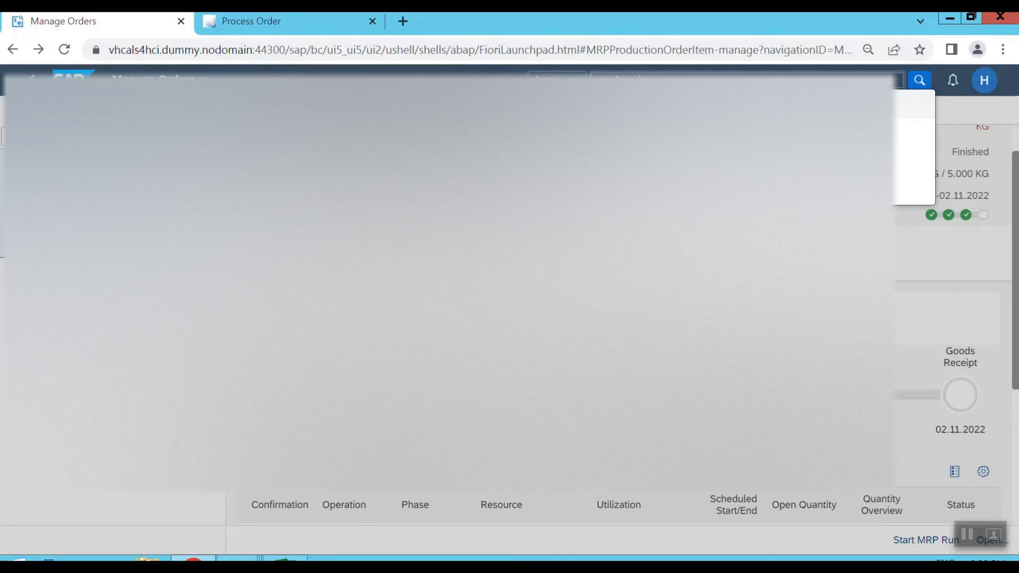
pyautogui.press('BackSpace')
pyautogui.press('BackSpace')
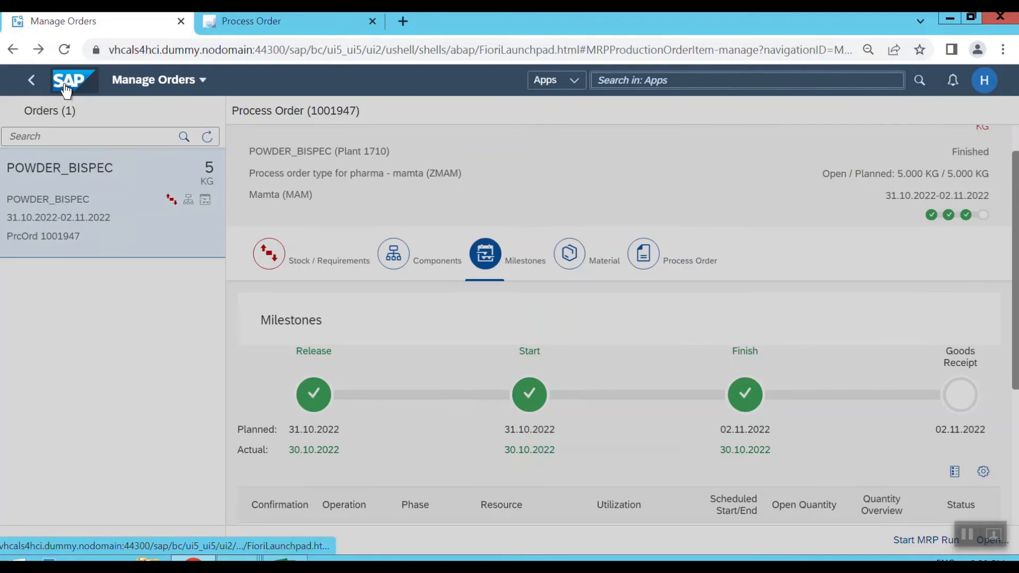
# Return to the Fiori launchpad home and open the Goods Movement app.
pyautogui.click(65, 91)
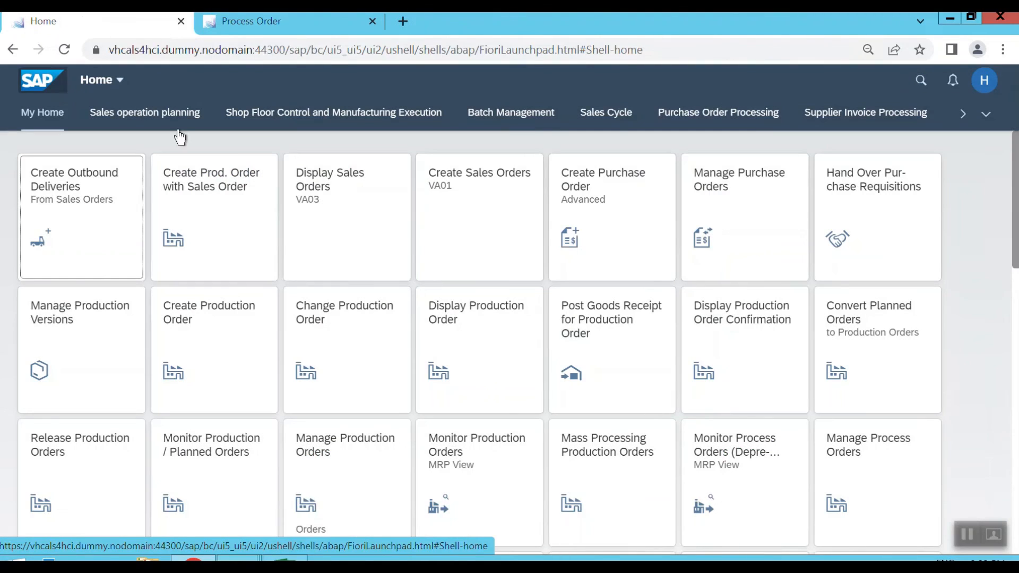
pyautogui.scroll(-13, 513, 308)
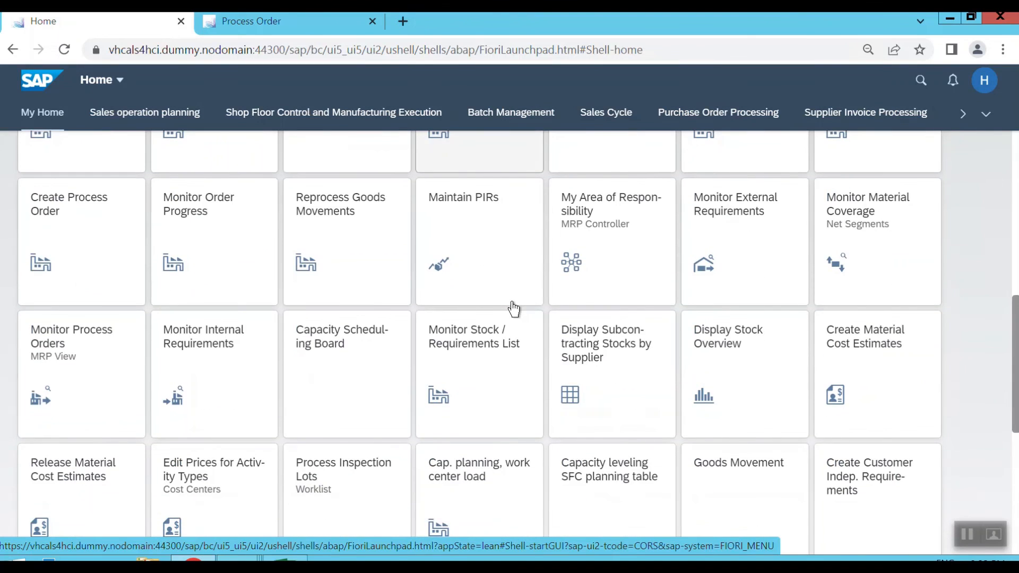
pyautogui.scroll(-3, 513, 309)
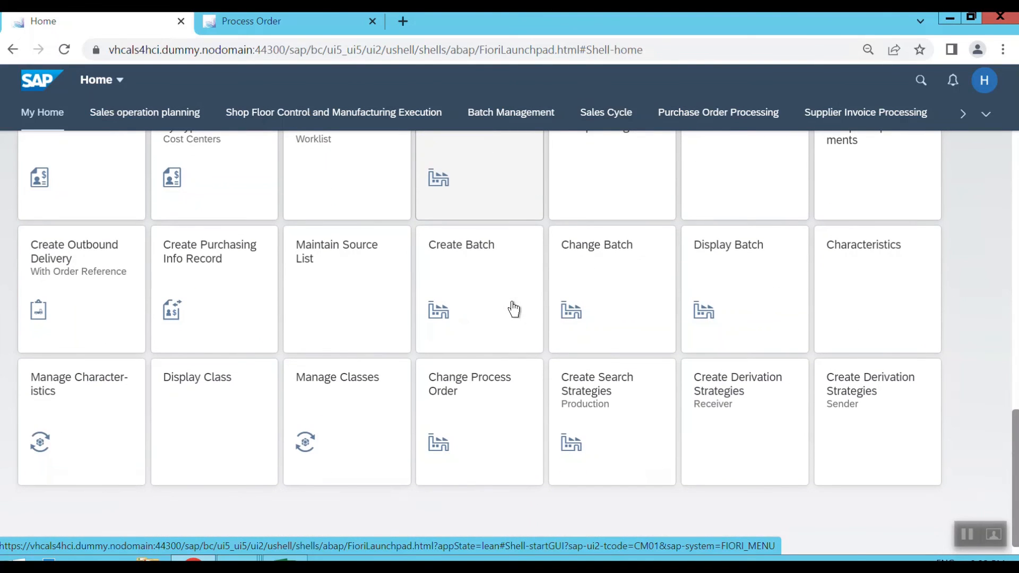
pyautogui.scroll(2, 514, 309)
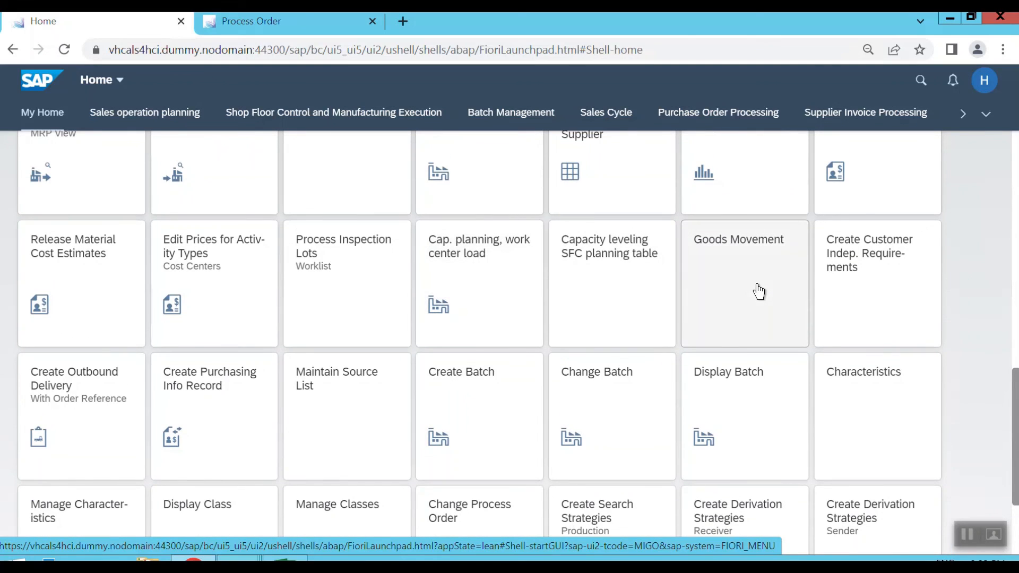
pyautogui.click(757, 292)
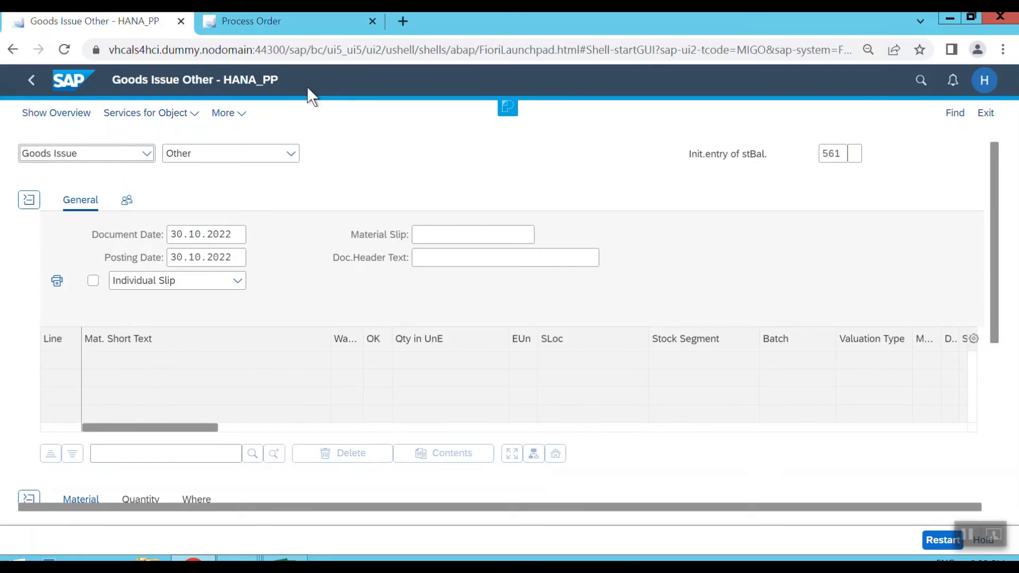
# Copy the process order number from the Process Order page and return to the goods movement transaction.
pyautogui.click(285, 21)
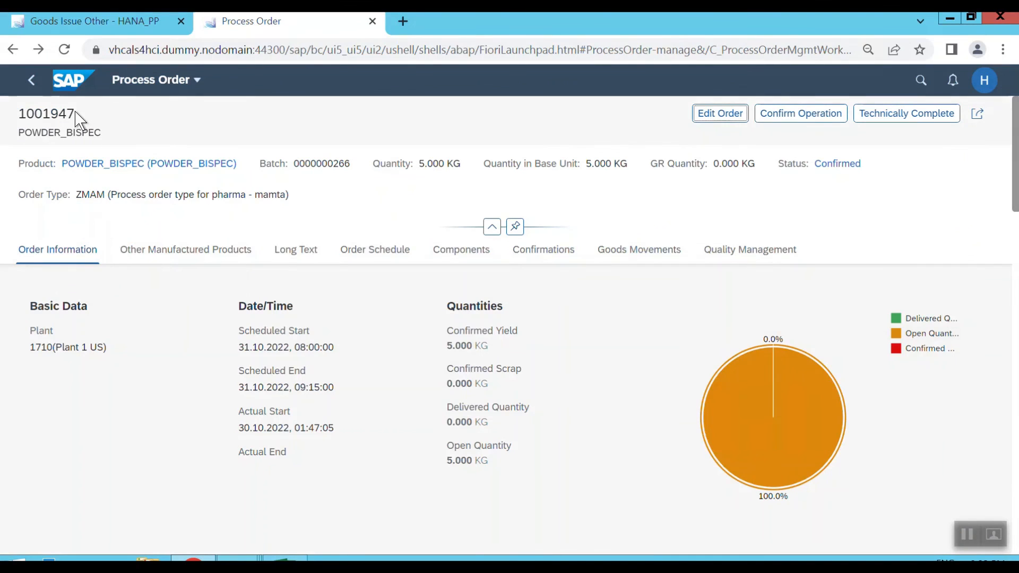
pyautogui.moveTo(76, 113); pyautogui.dragTo(22, 111)
pyautogui.hotkey('ctrl', 'c')
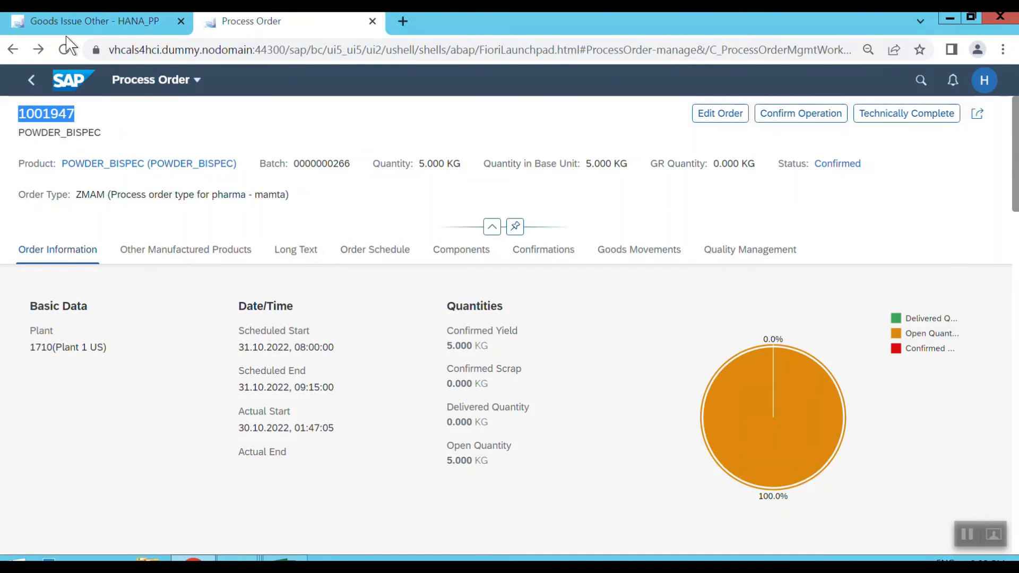
pyautogui.click(75, 25)
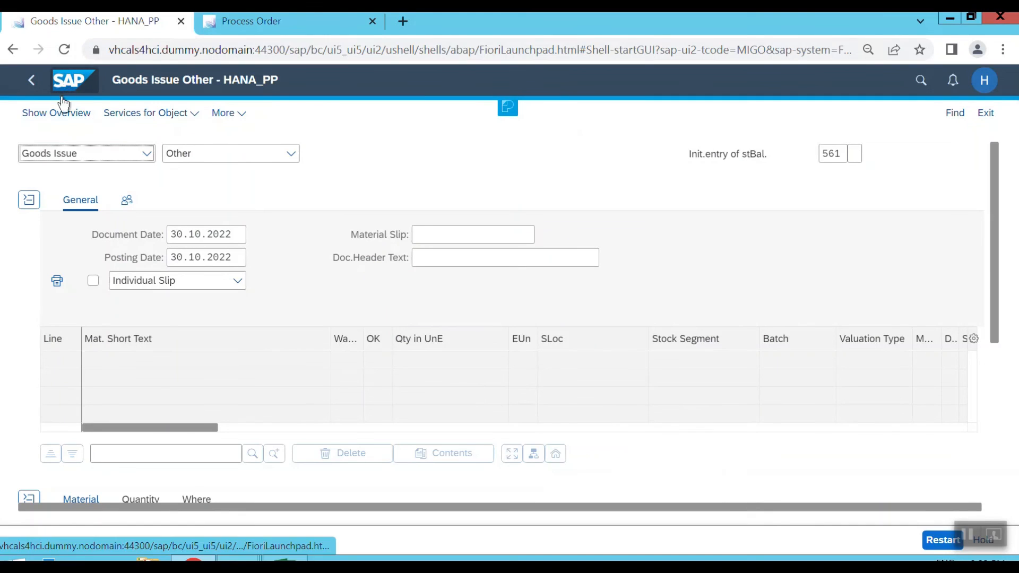
# Set the goods movement to Goods Receipt for Order and load the item using the copied process order number.
pyautogui.click(91, 155)
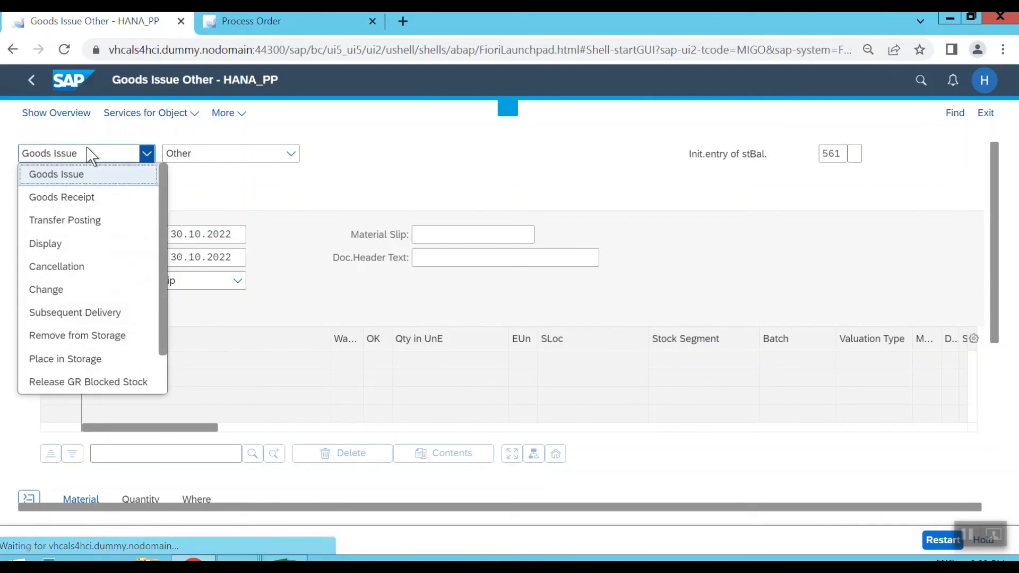
pyautogui.click(89, 202)
pyautogui.click(237, 159)
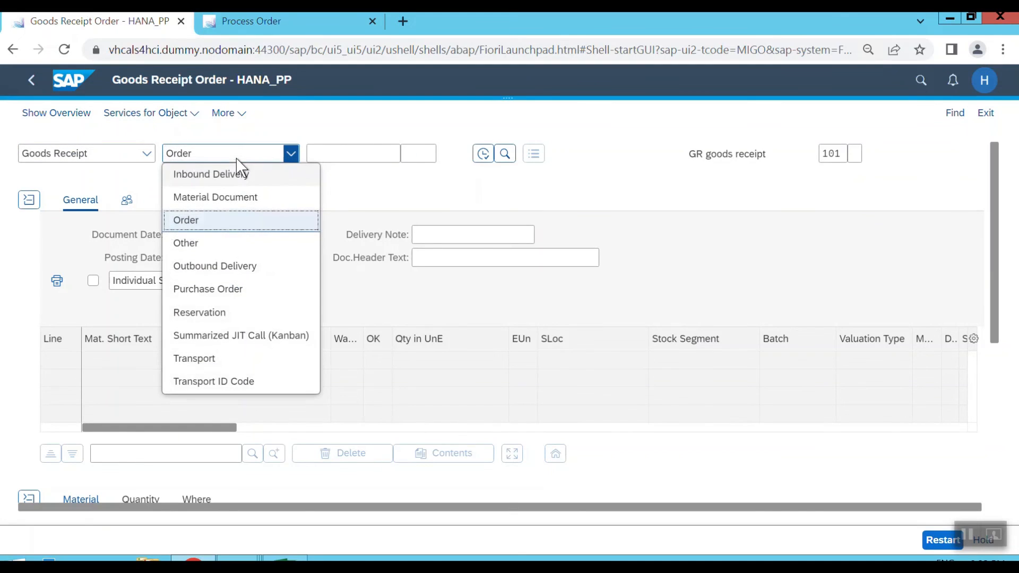
pyautogui.click(202, 222)
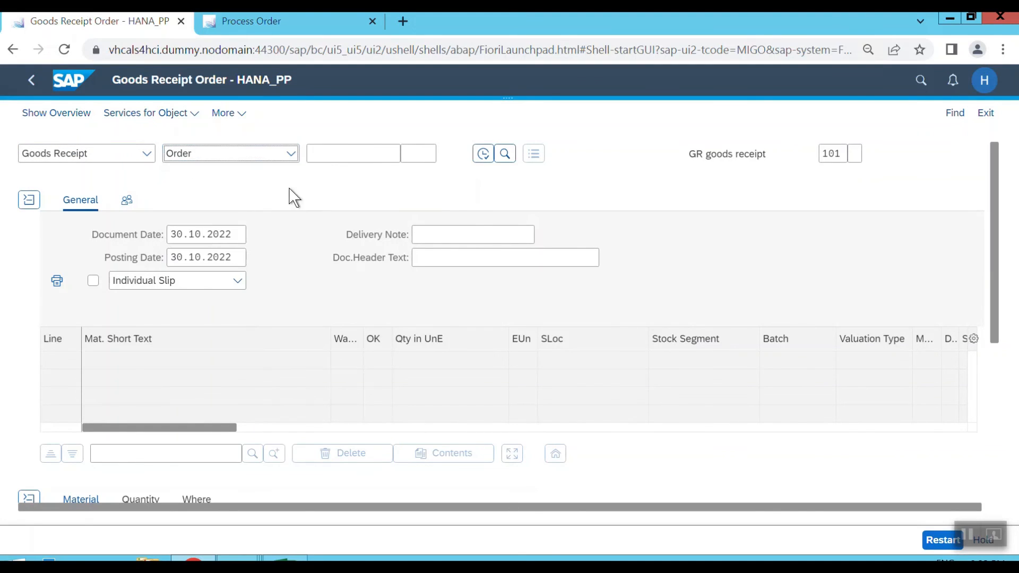
pyautogui.click(364, 154)
pyautogui.hotkey('ctrl', 'v')
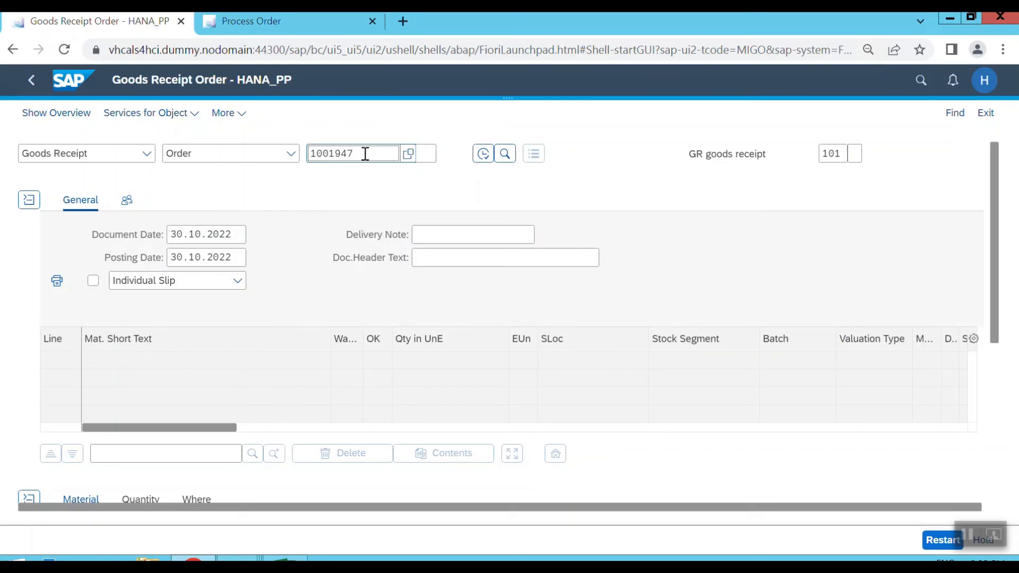
pyautogui.press('Return')
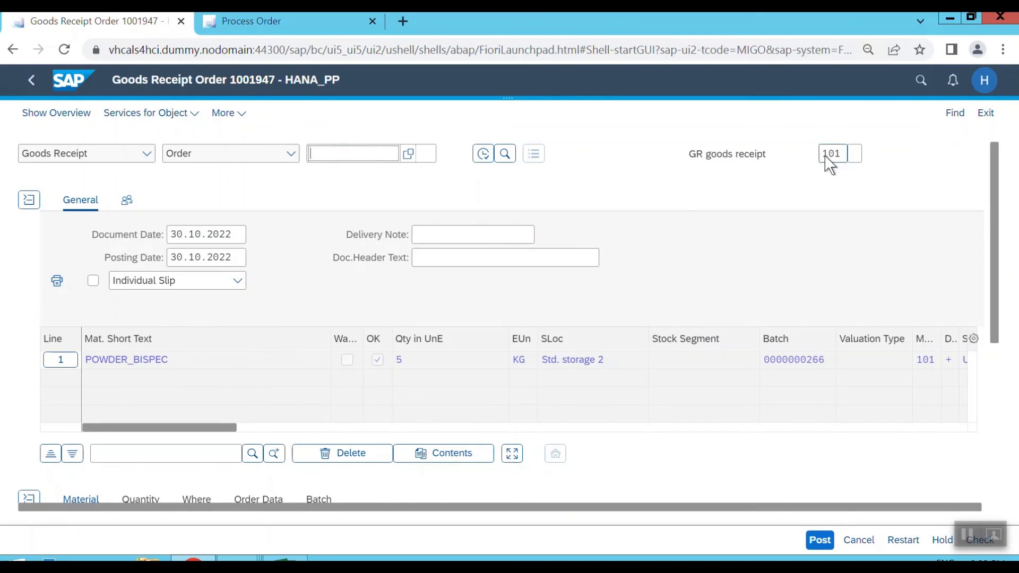
# In the POWDER_BISPEC item's batch classification, enter MOISTURE_SEP 6 % and Potency_SEP 5 %, and return to the goods receipt.
pyautogui.scroll(-5, 256, 391)
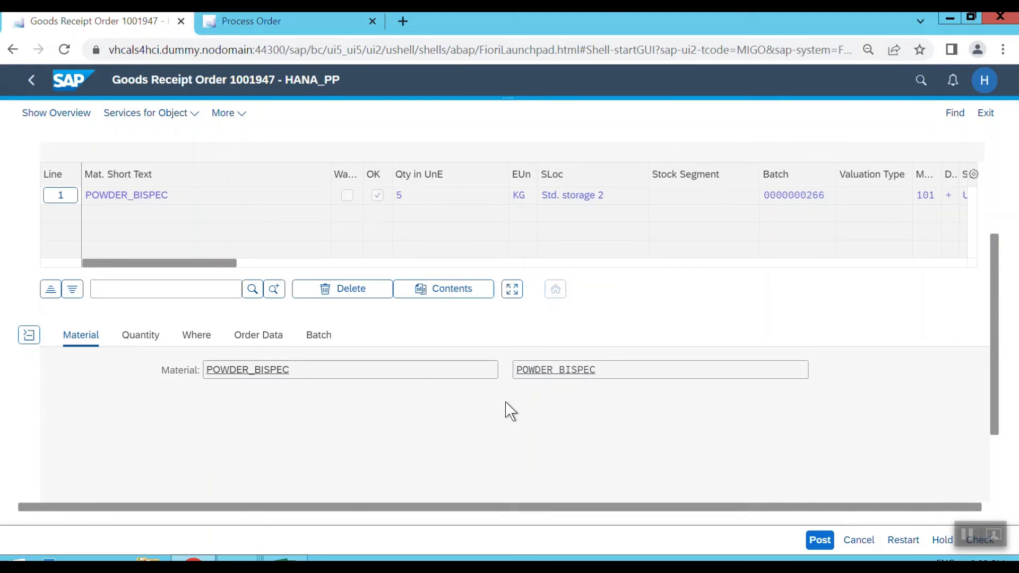
pyautogui.click(318, 335)
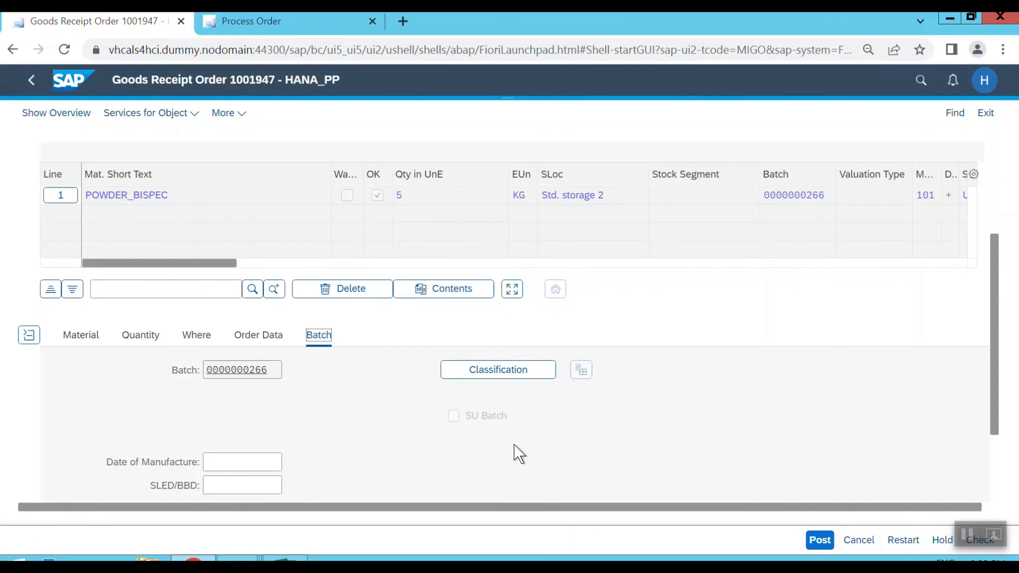
pyautogui.click(505, 379)
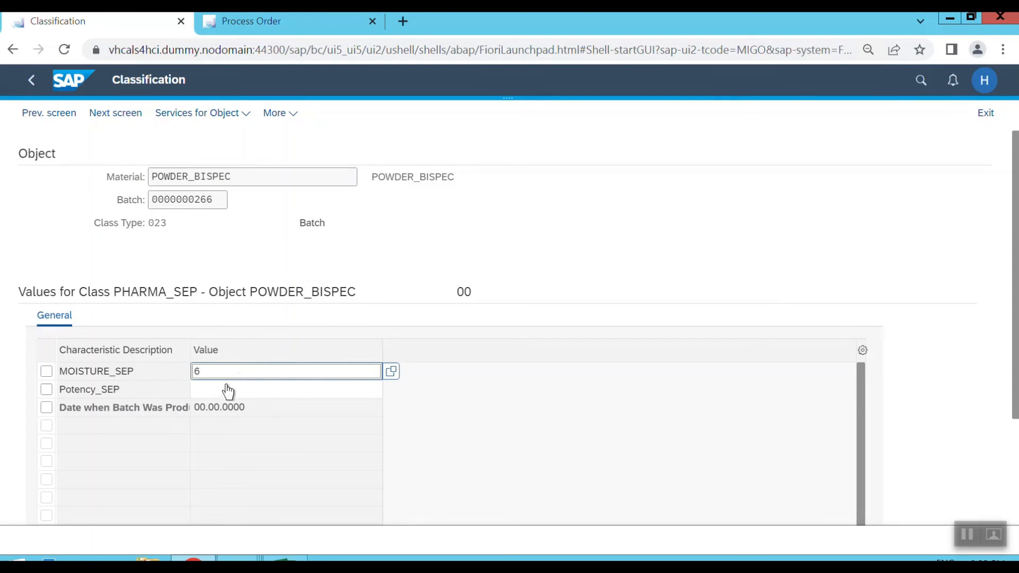
pyautogui.click(223, 390)
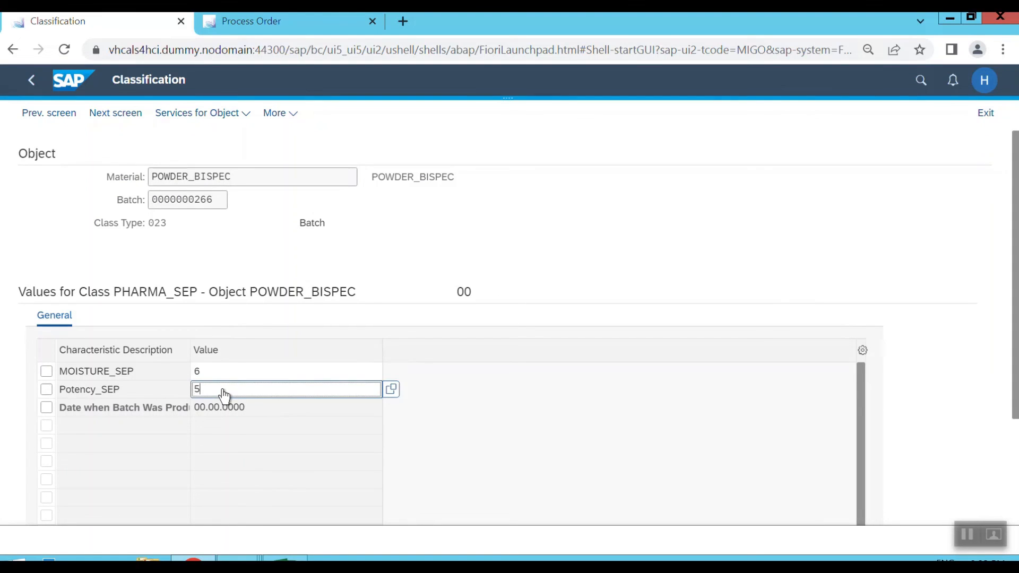
pyautogui.press('Return')
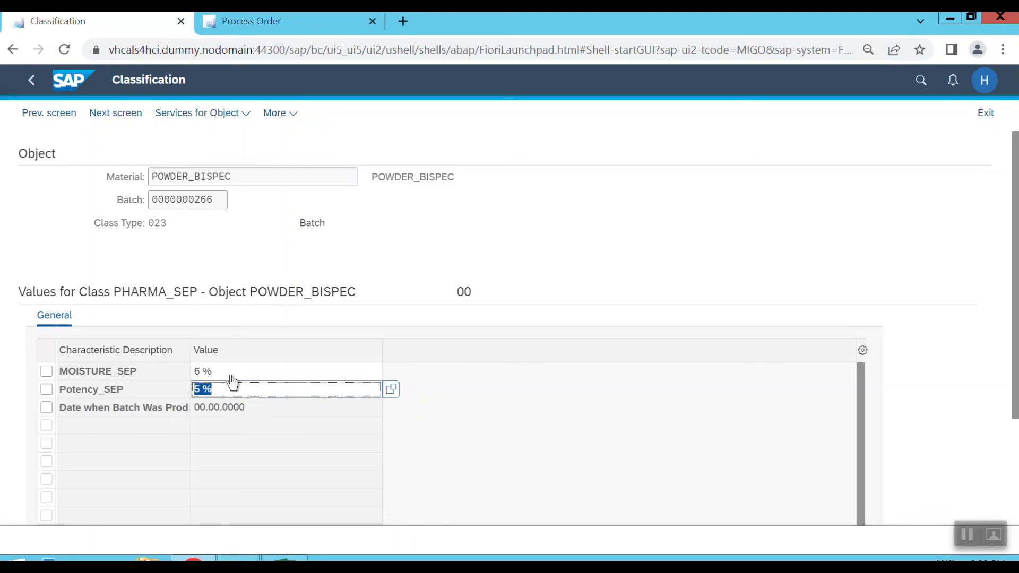
pyautogui.click(31, 80)
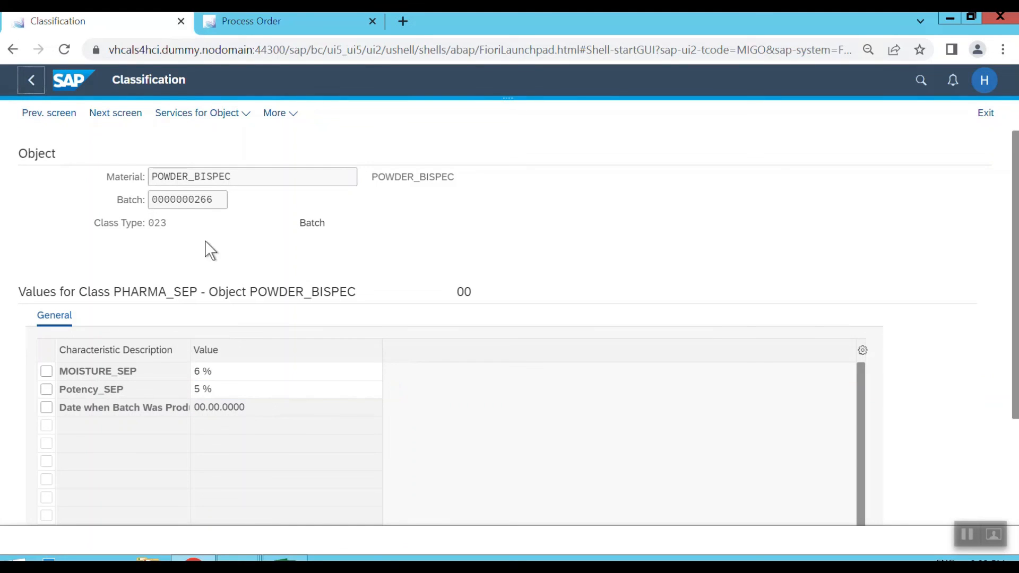
# Set the batch's date of manufacture to 30.10.2022 and post the goods receipt.
pyautogui.scroll(-3, 359, 392)
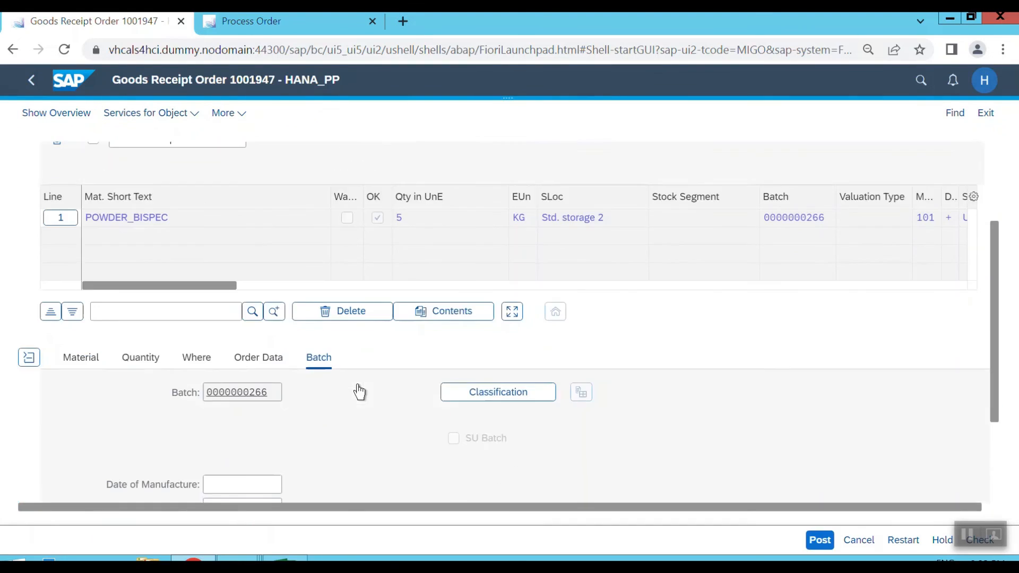
pyautogui.scroll(-1, 359, 392)
pyautogui.click(241, 421)
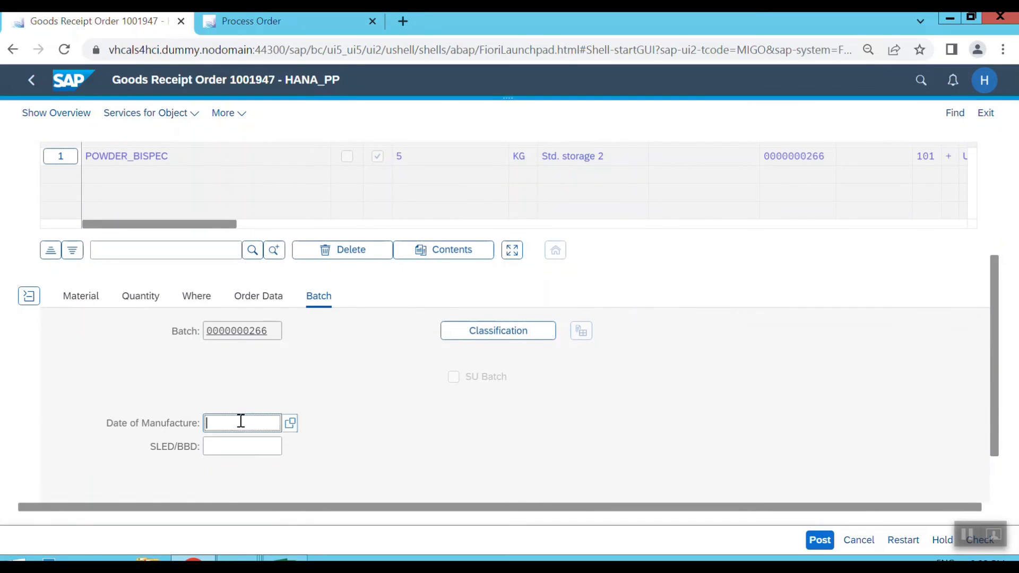
pyautogui.click(290, 423)
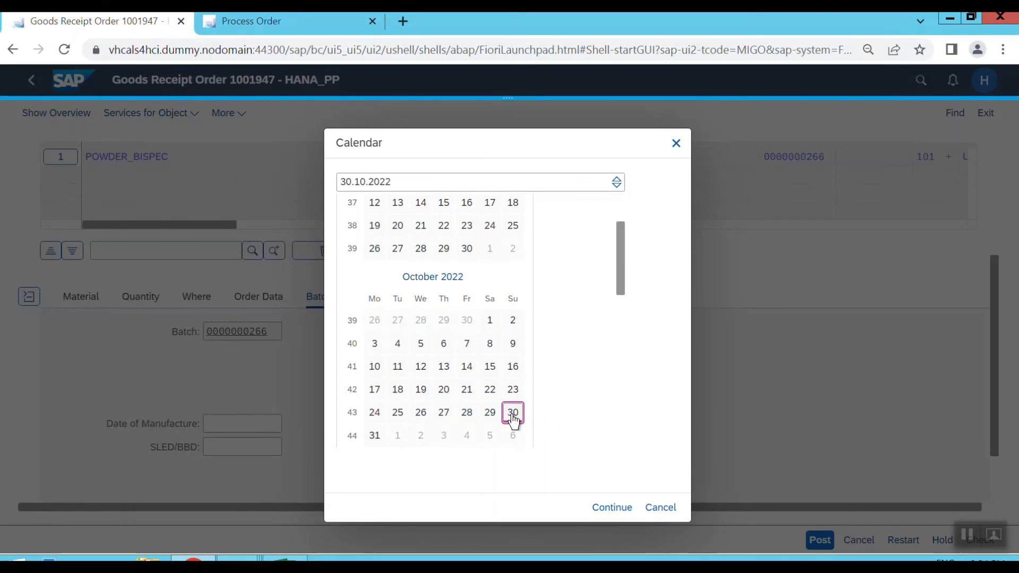
pyautogui.doubleClick(512, 414)
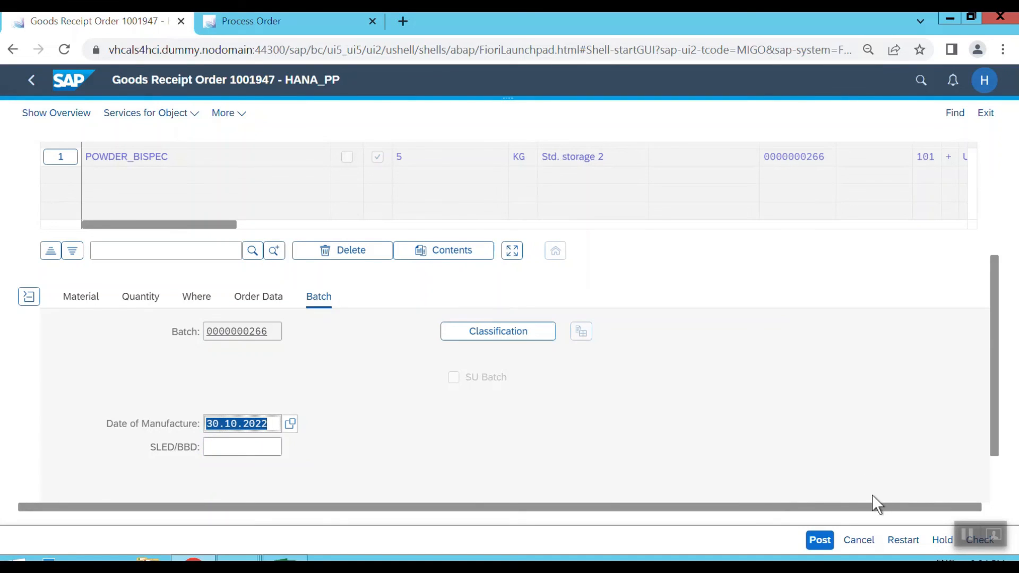
pyautogui.click(814, 540)
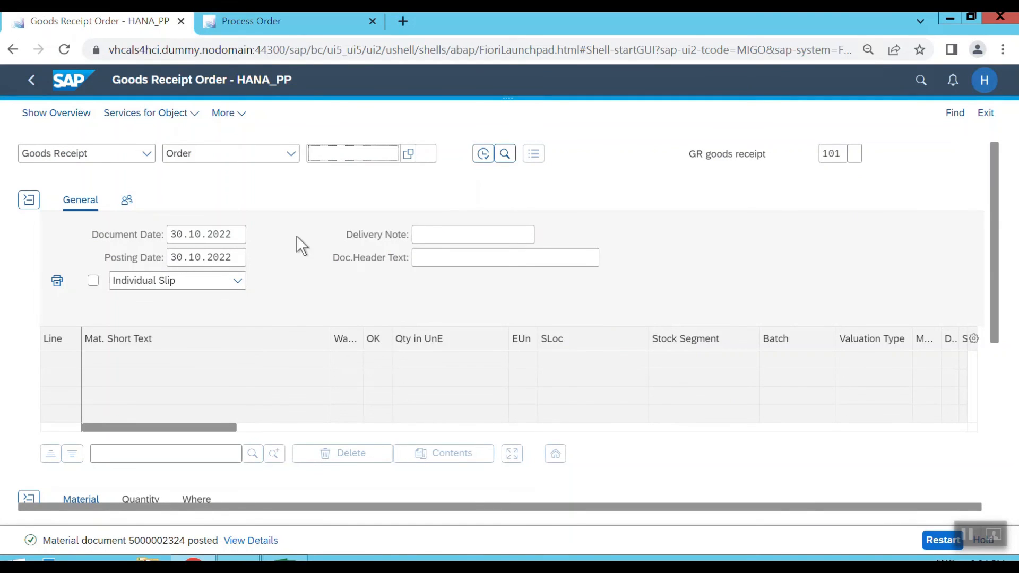
# Reopen the 5 KG POWDER_BISPEC order from Manage Process Orders and examine its delivered quantities and operation schedule.
pyautogui.click(278, 27)
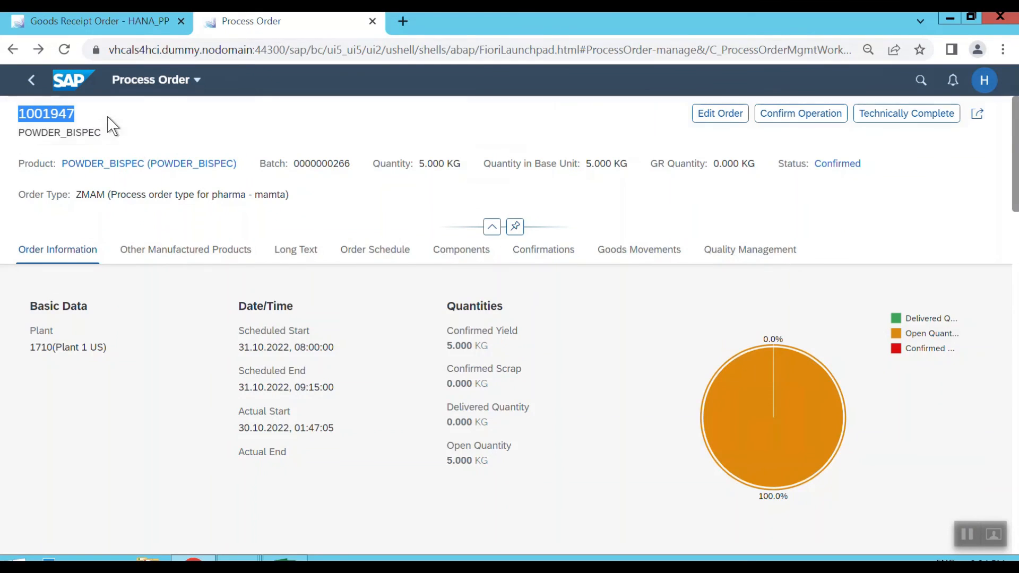
pyautogui.click(28, 83)
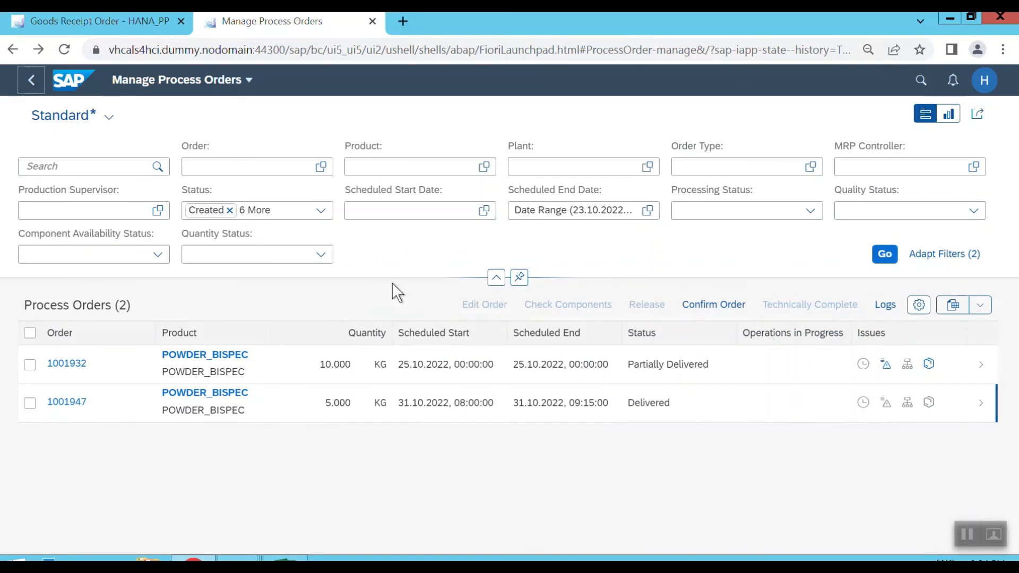
pyautogui.click(30, 405)
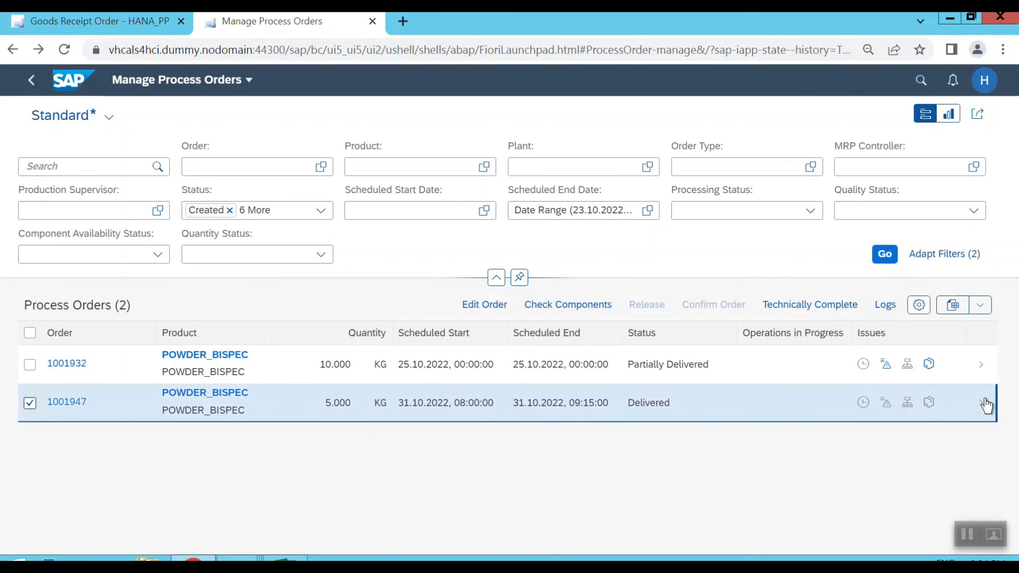
pyautogui.click(983, 404)
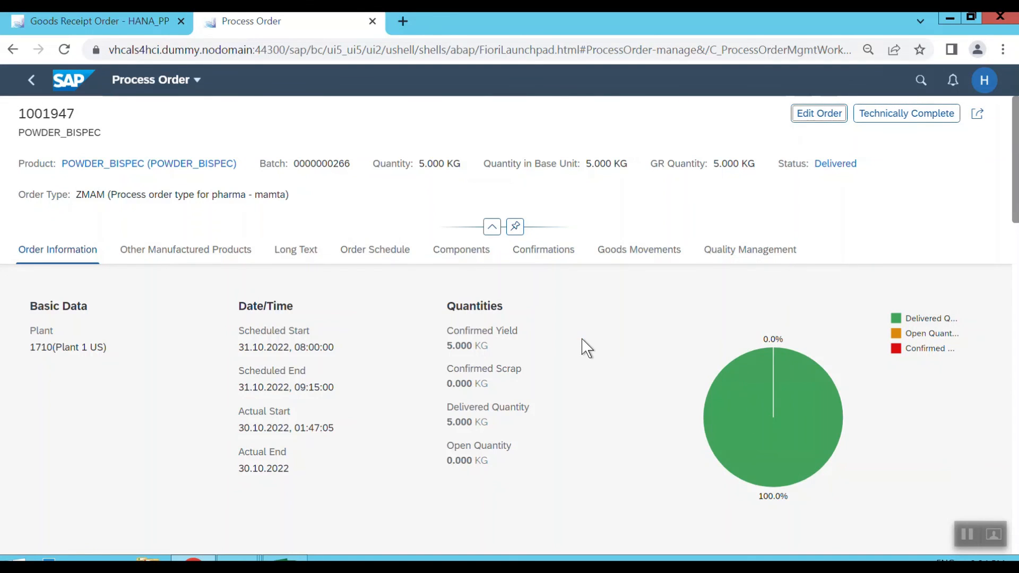
pyautogui.scroll(-10, 586, 348)
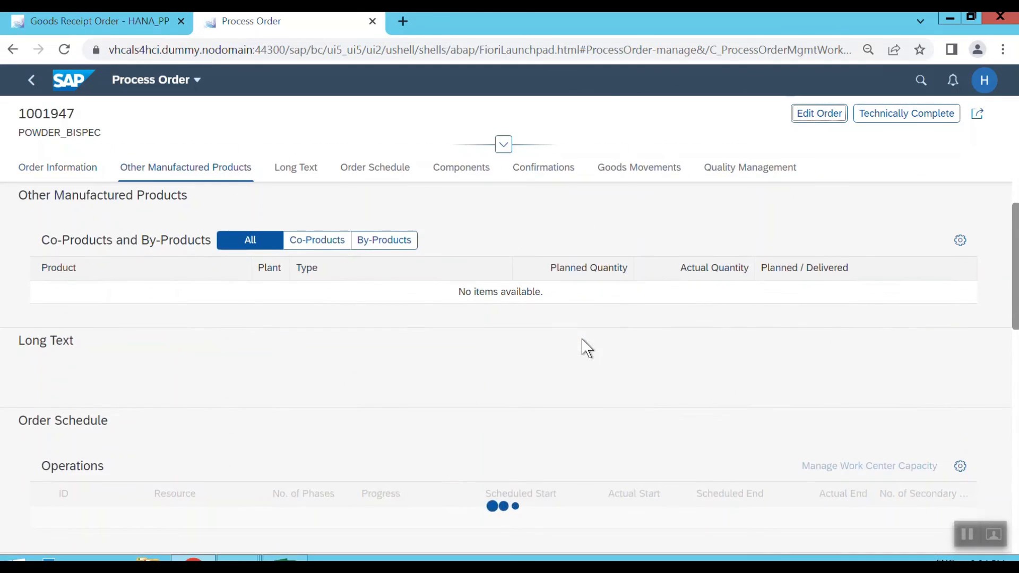
pyautogui.scroll(-2, 584, 347)
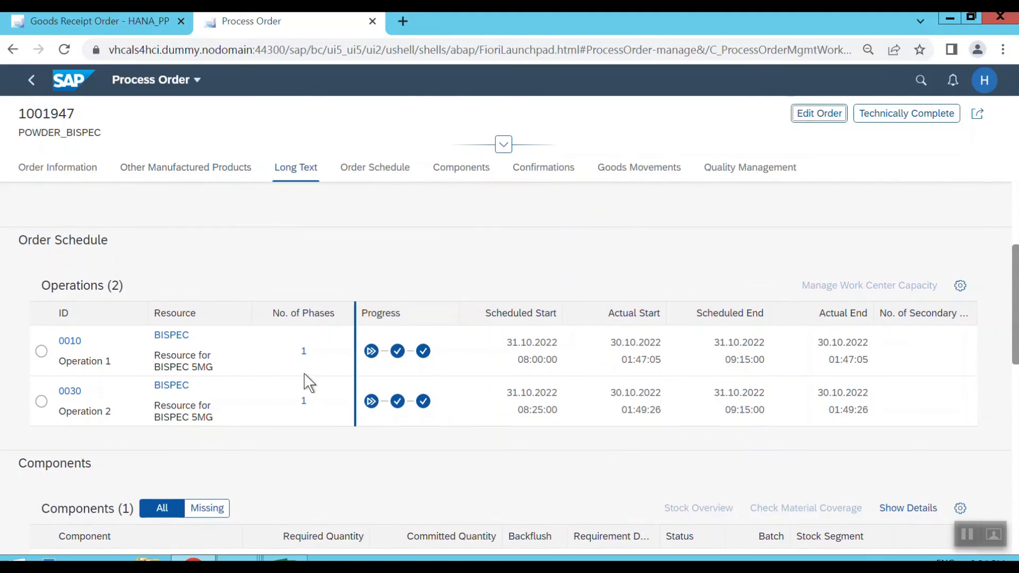